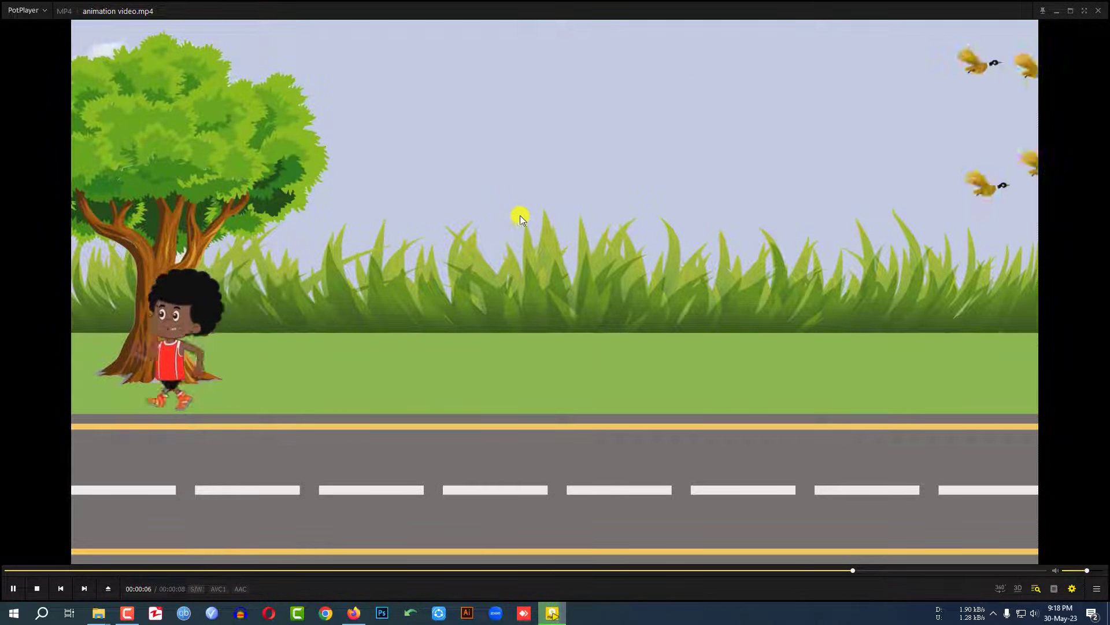
Step: Close the finished video in PotPlayer and open the 'slide' PowerPoint file
click(1099, 14)
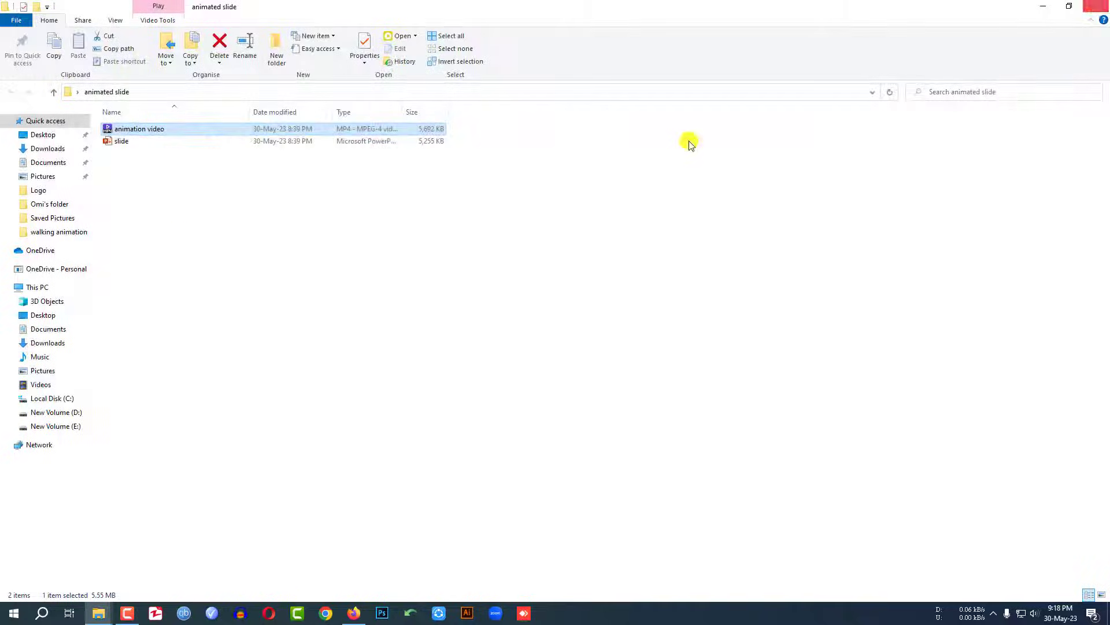
double_click(135, 142)
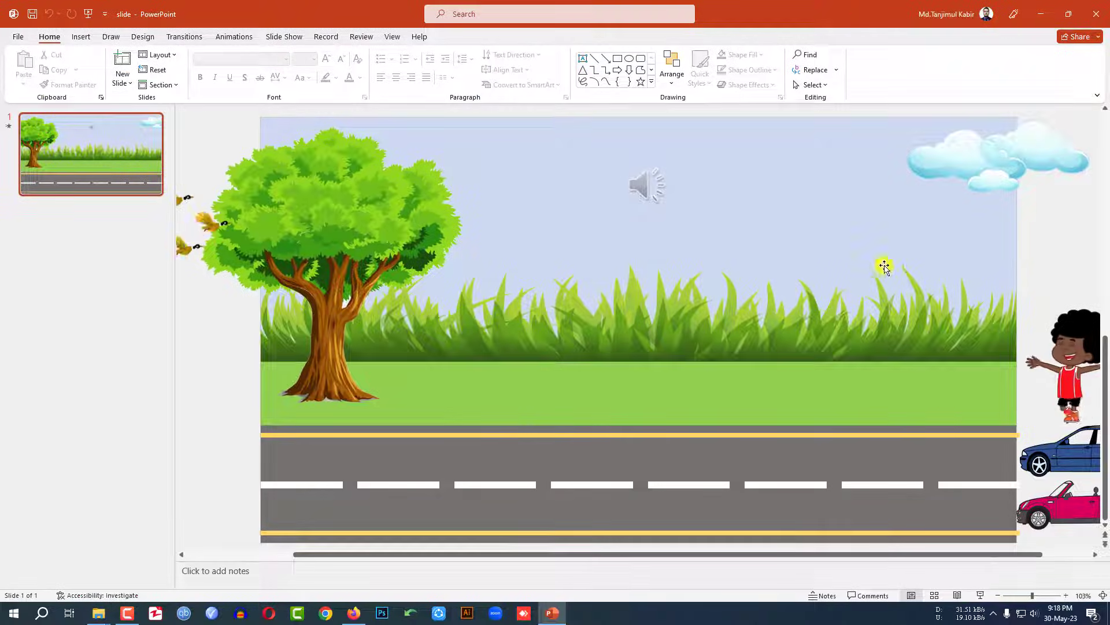
Step: Play the roadside slide as a full-screen slideshow
click(980, 595)
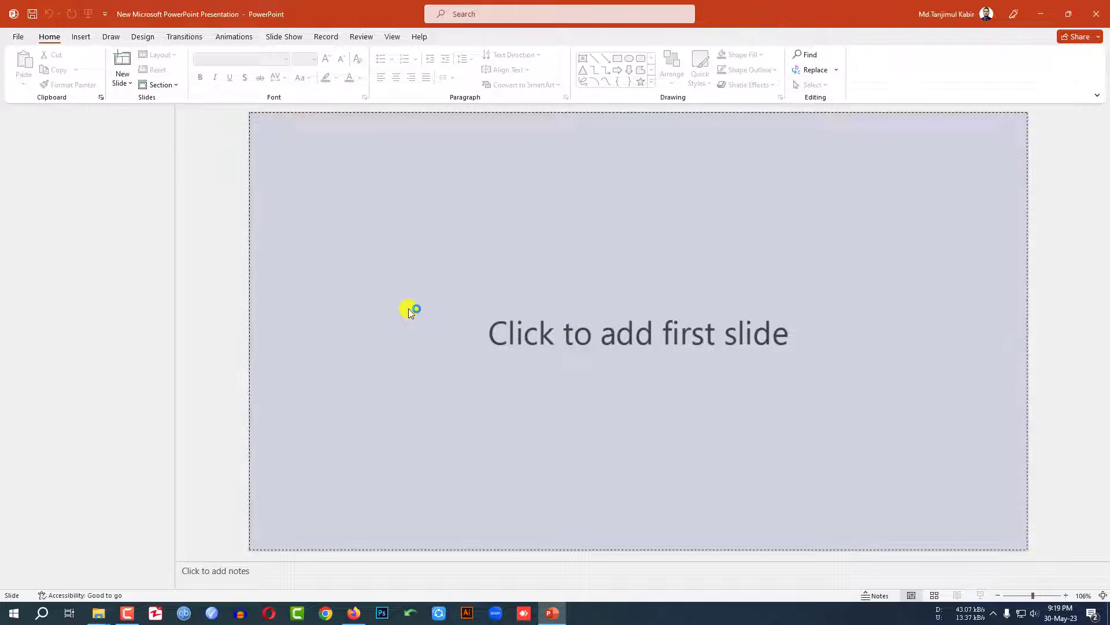
Step: Add a blank slide and draw a wide rectangle across its bottom
click(123, 82)
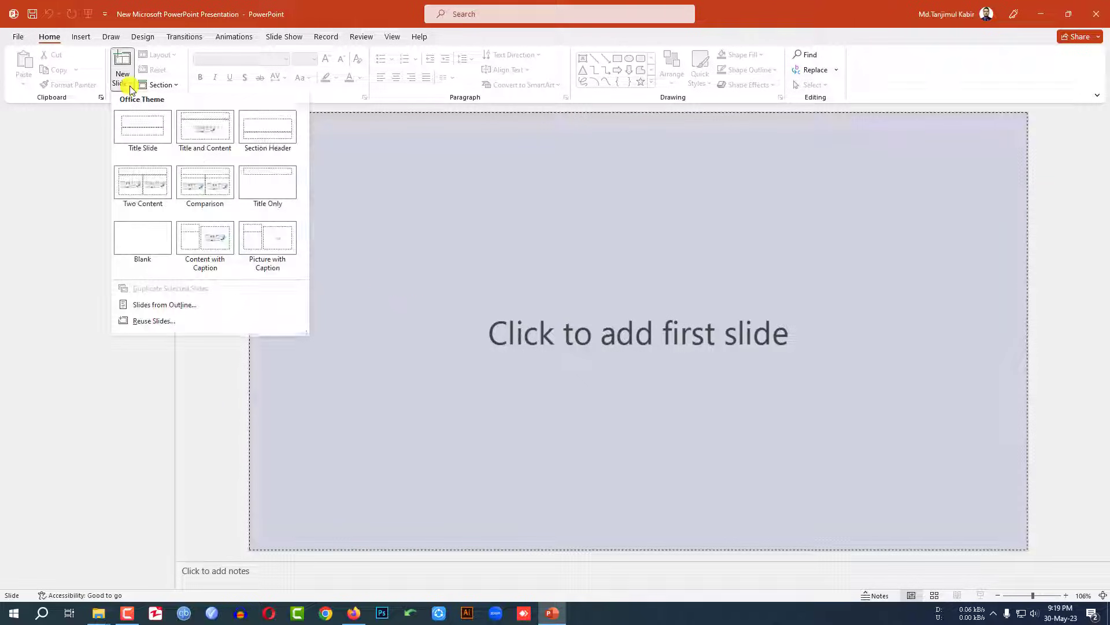
click(145, 242)
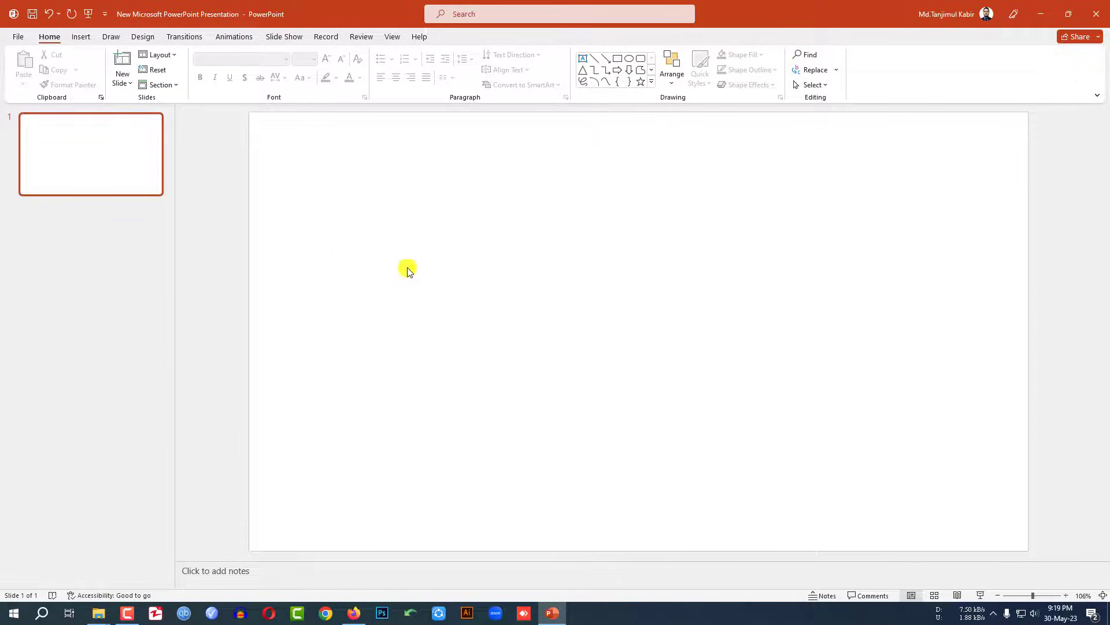
click(84, 37)
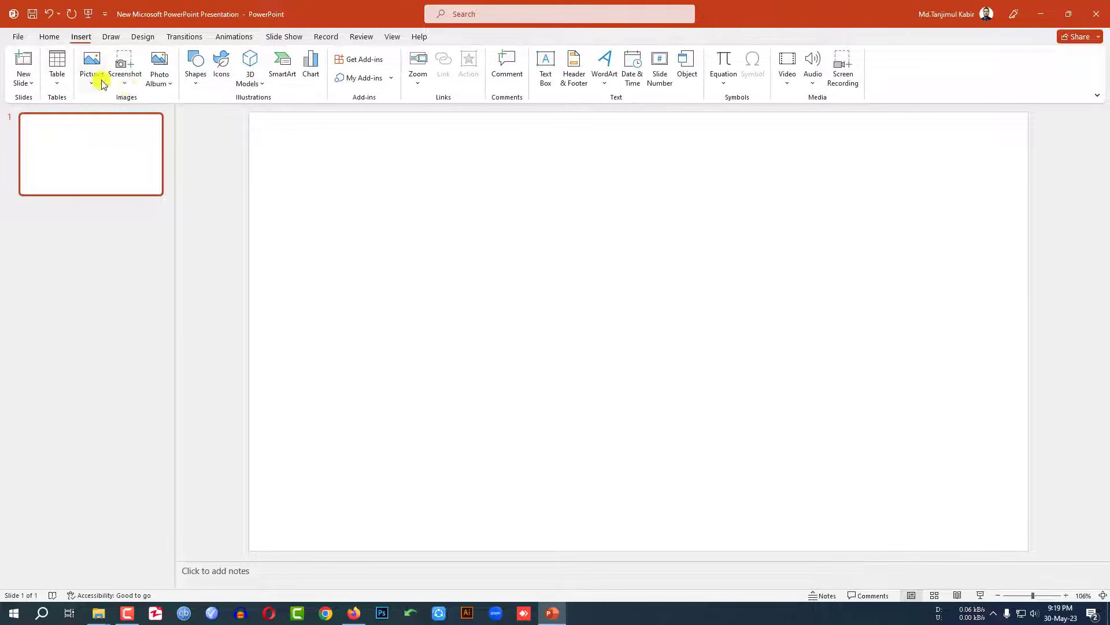
click(196, 75)
click(226, 115)
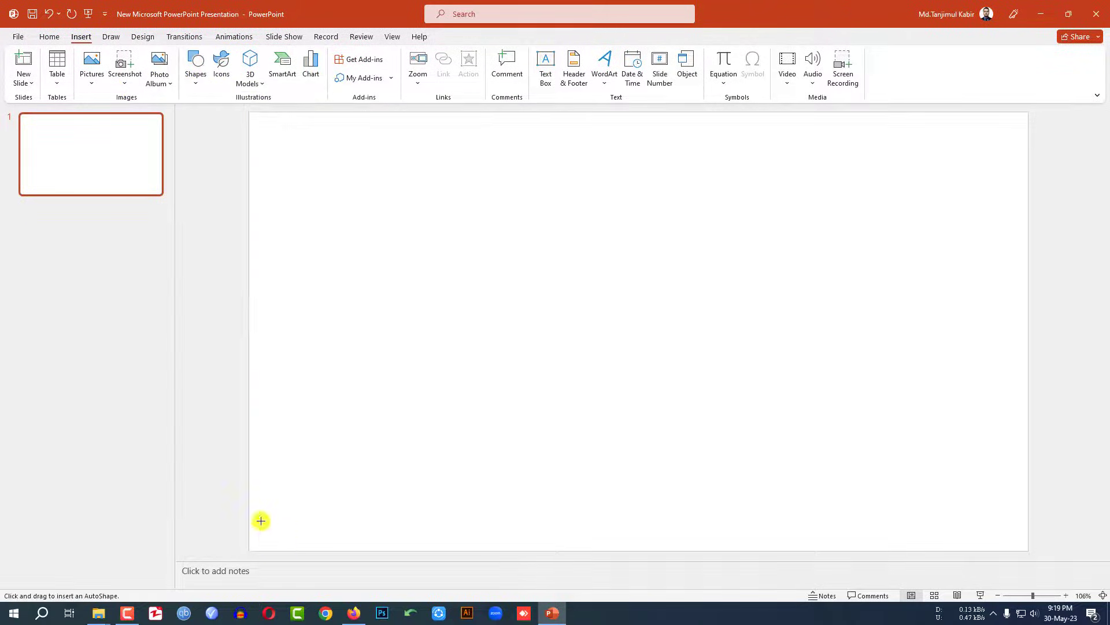
drag(248, 474, 1024, 550)
Step: Remove the bar's outline and fill it dark grey
click(473, 70)
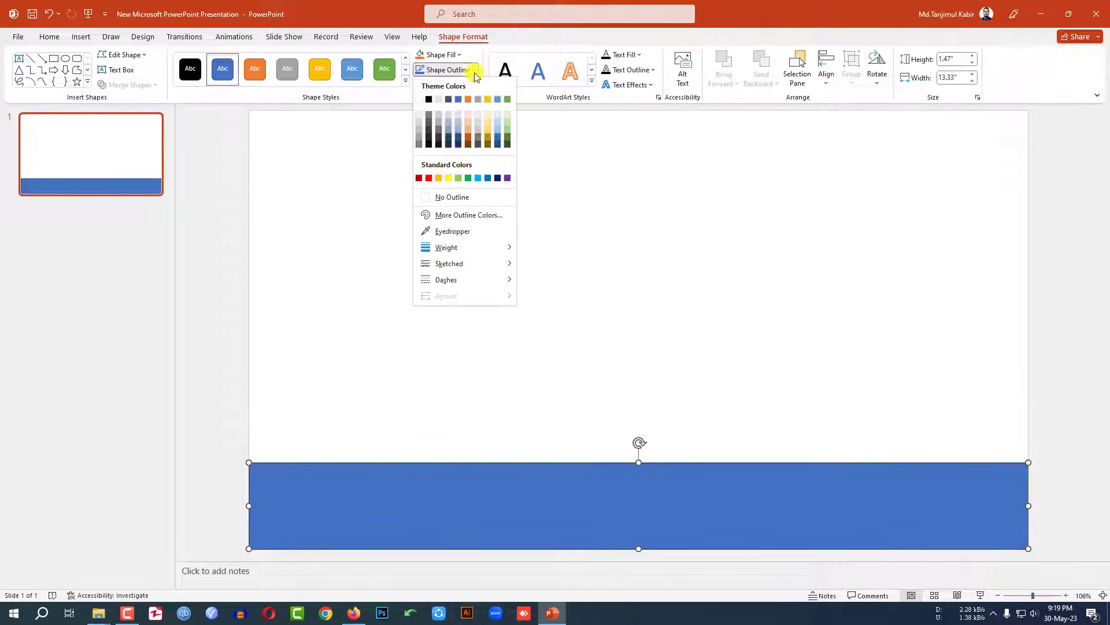
click(450, 197)
click(456, 55)
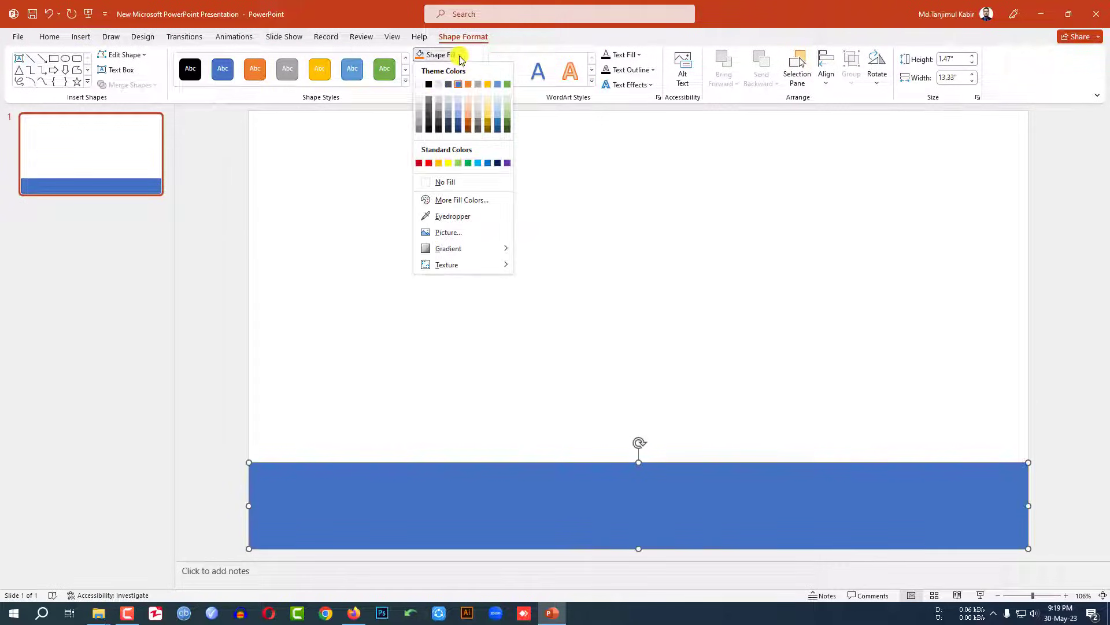
click(428, 109)
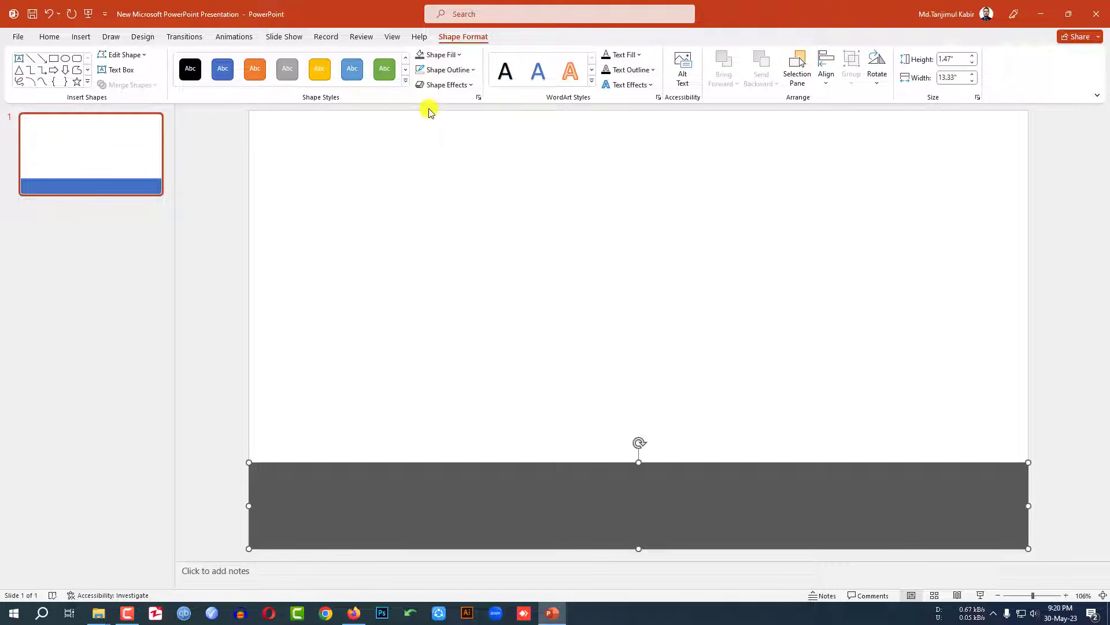
key(Escape)
click(82, 38)
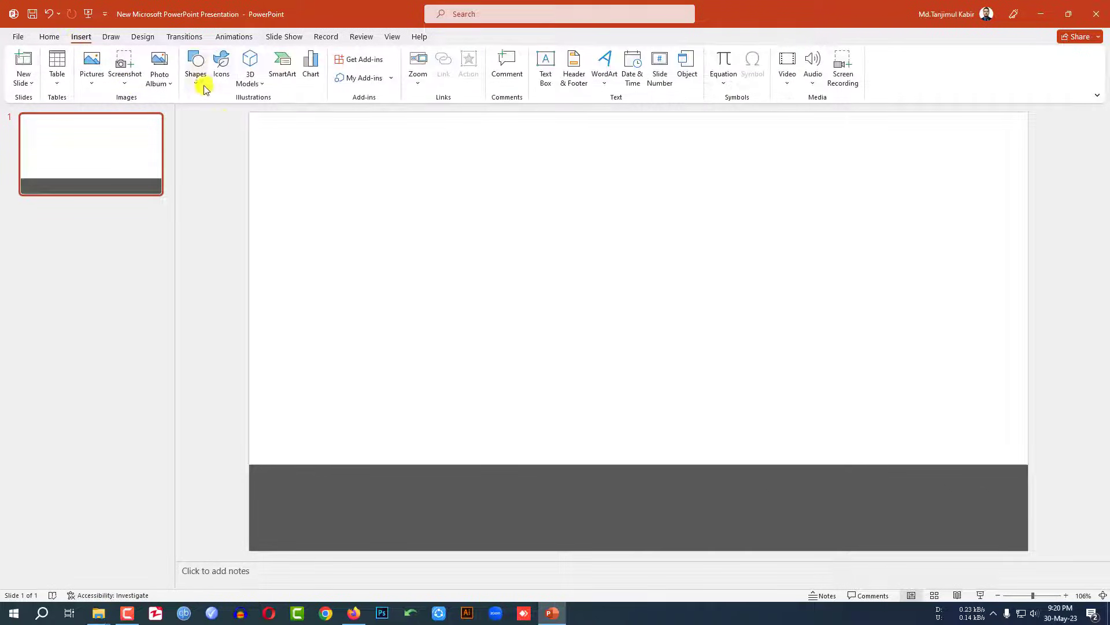
Step: Draw a short thin dash on the road with no outline and white fill
click(196, 70)
click(223, 115)
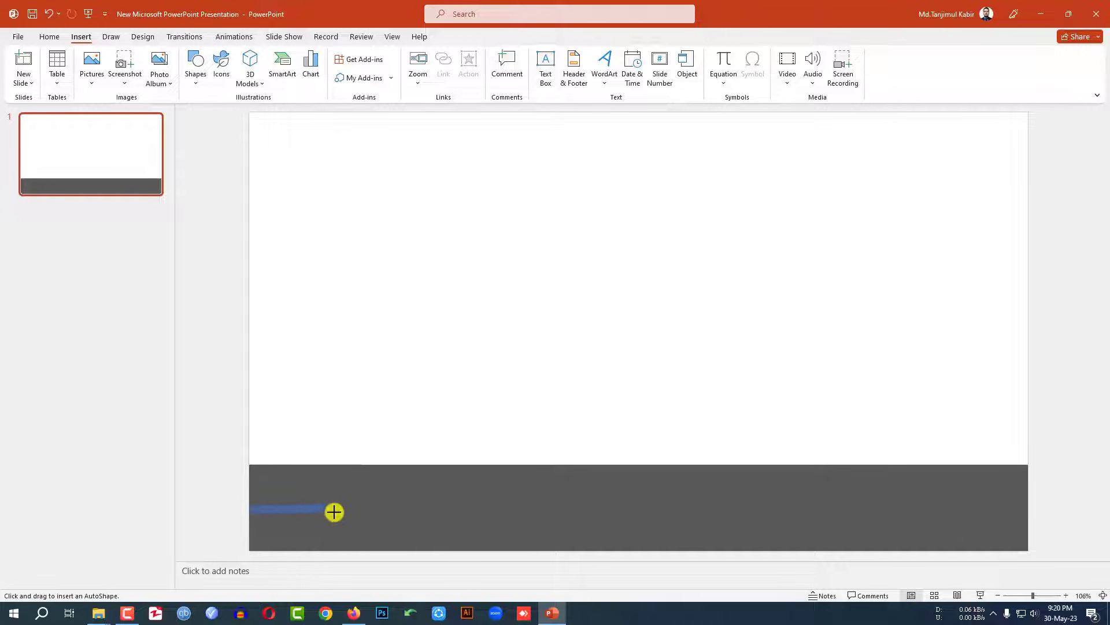
drag(324, 511, 325, 508)
click(470, 69)
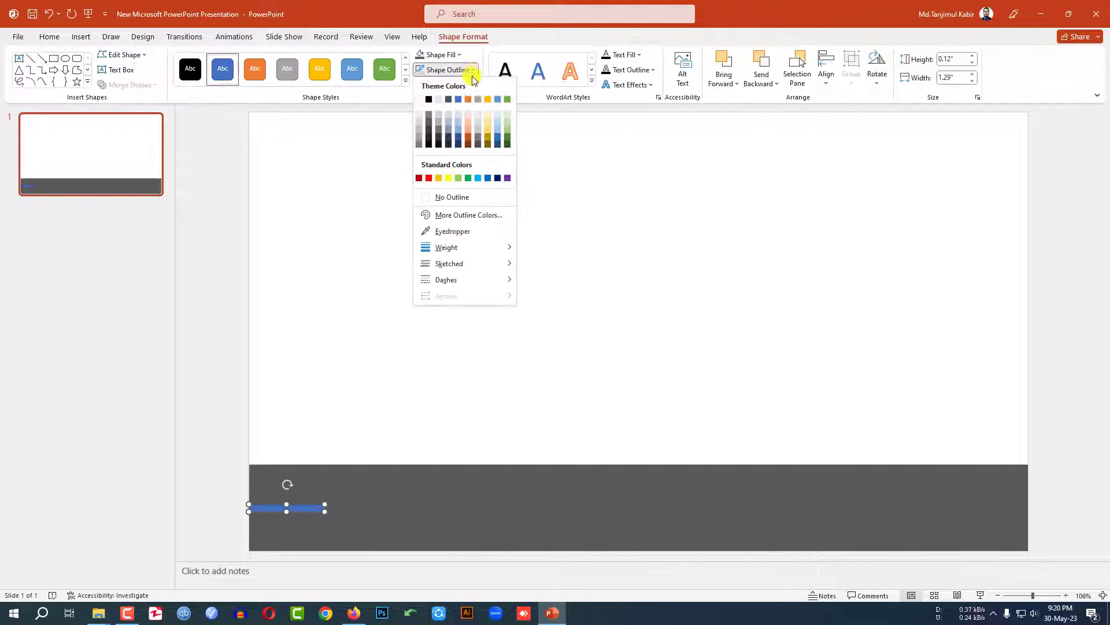
click(443, 195)
click(461, 55)
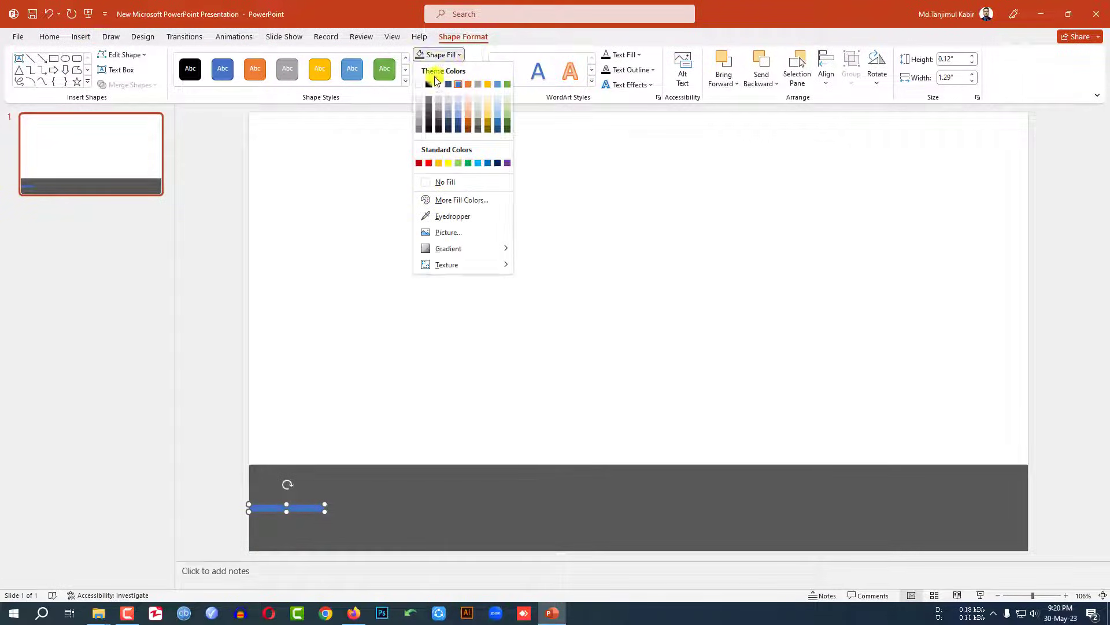
click(424, 86)
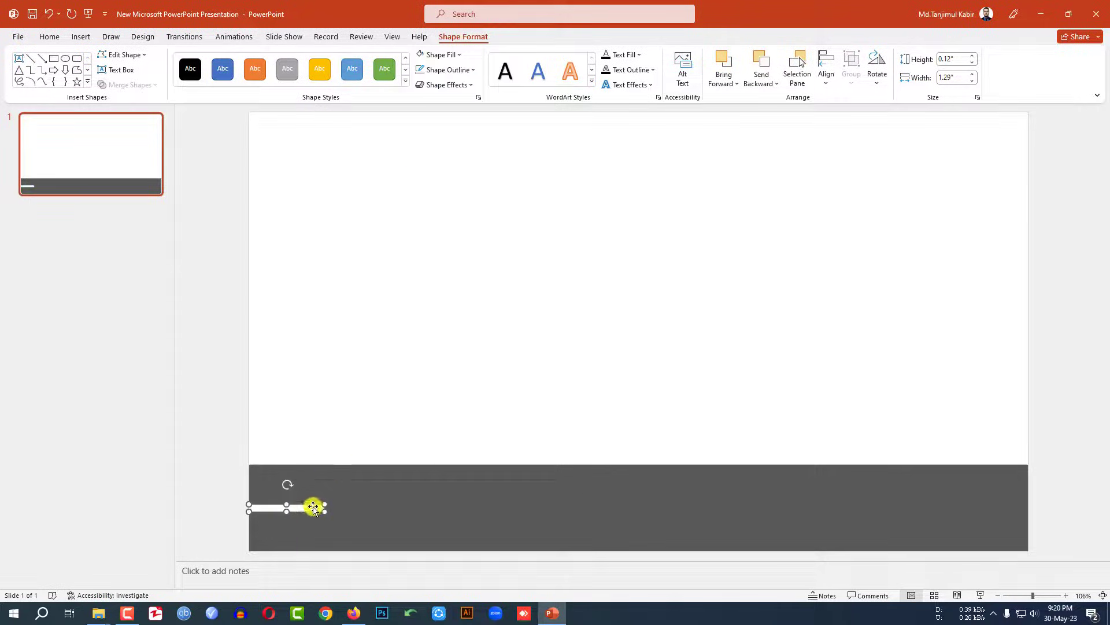
Step: Duplicate the white dash with Ctrl+D and line the copies up across the road
key(Delete)
click(386, 433)
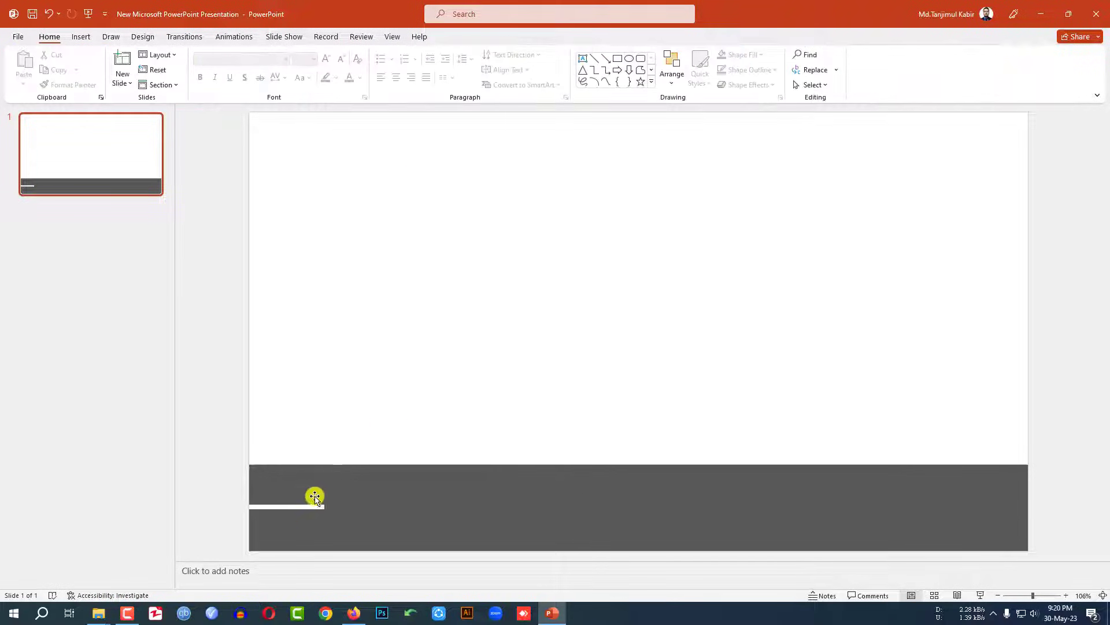
click(308, 508)
key(ctrl+d)
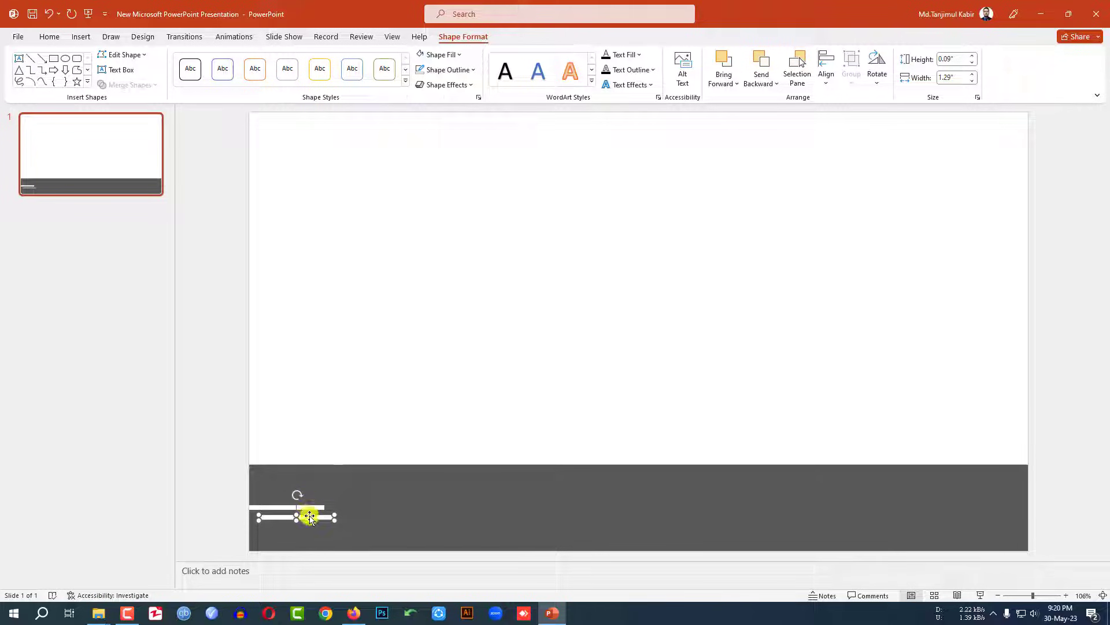
drag(350, 520, 390, 509)
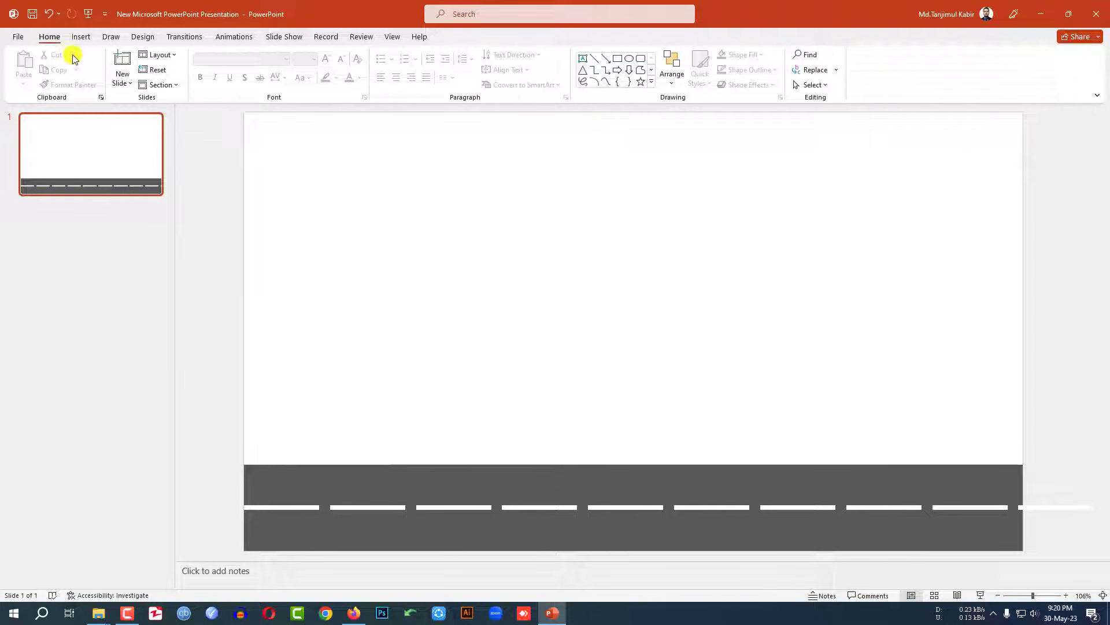
click(80, 36)
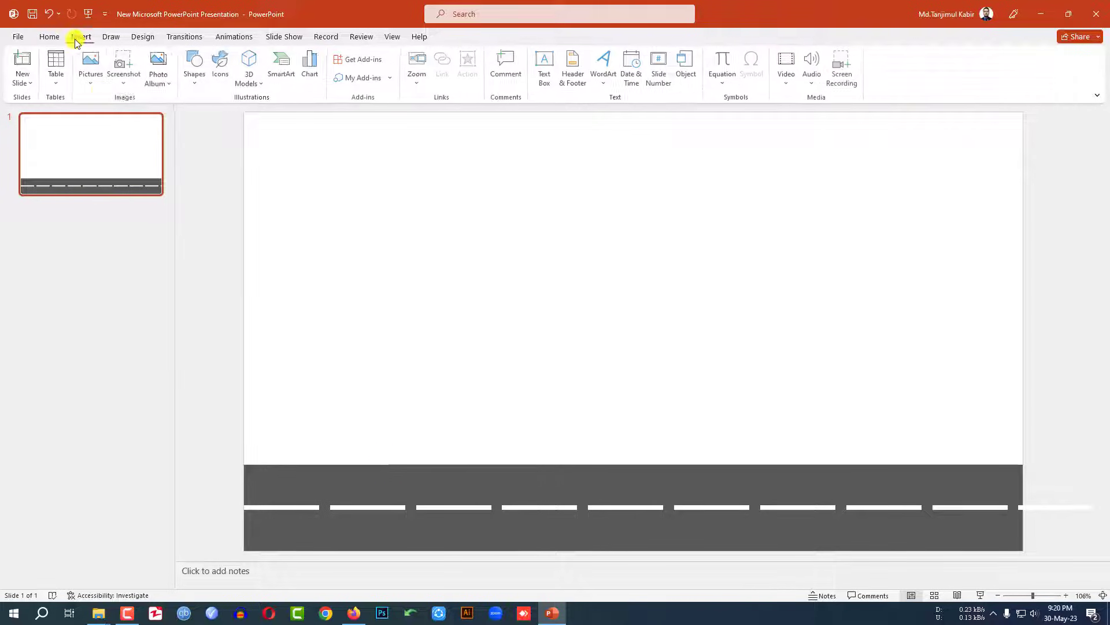
click(197, 81)
Step: Draw a thin outline-free orange strip along the road's top edge
click(229, 119)
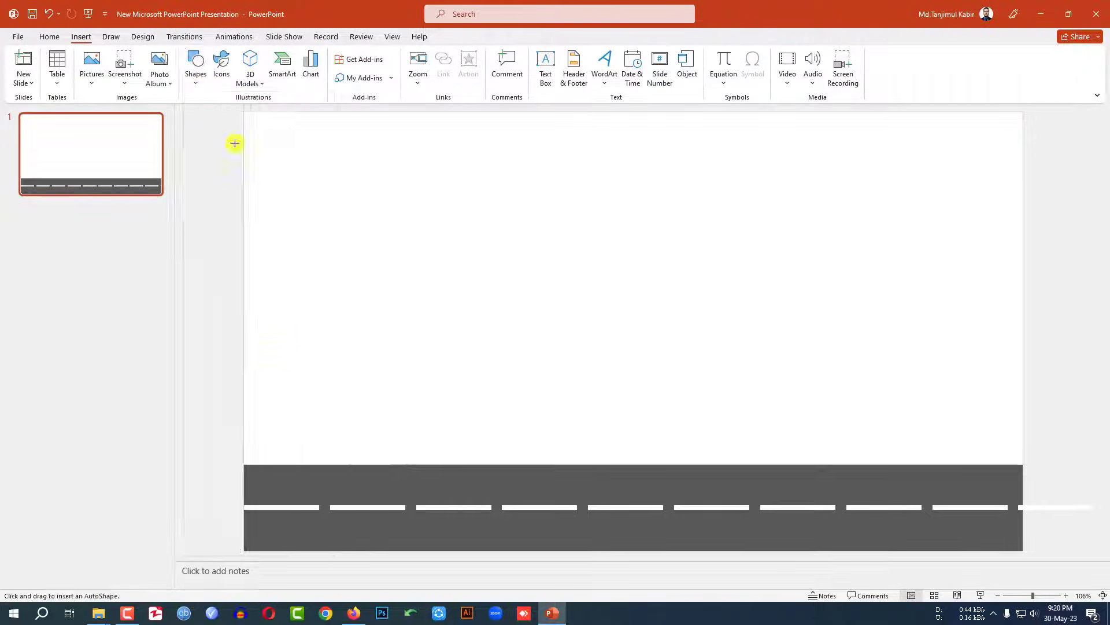
drag(266, 471, 1032, 473)
click(472, 70)
click(447, 199)
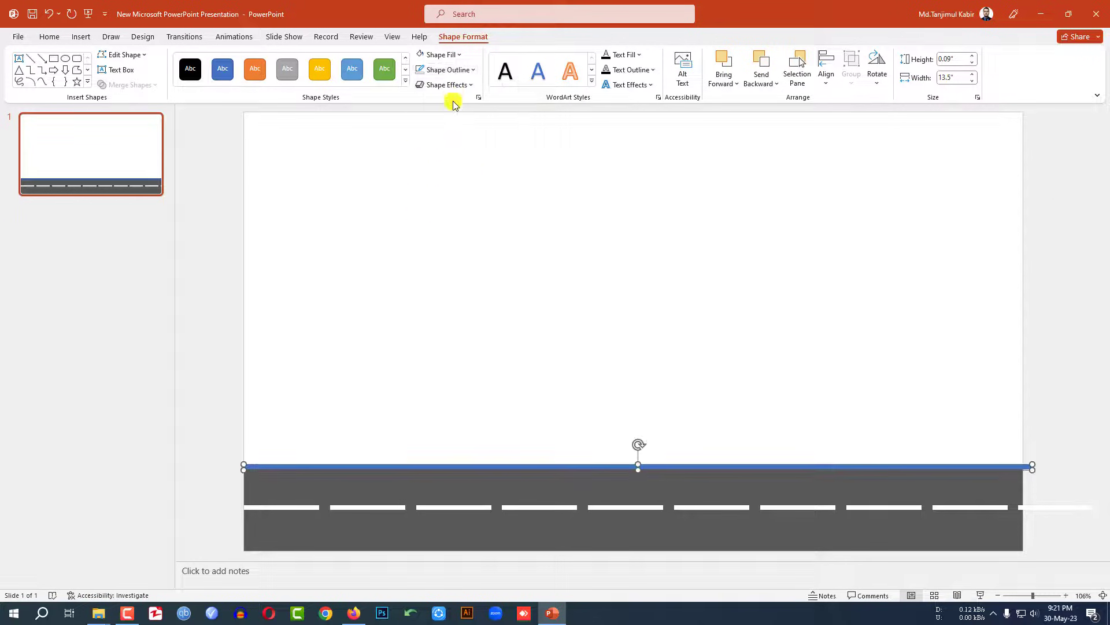
click(457, 55)
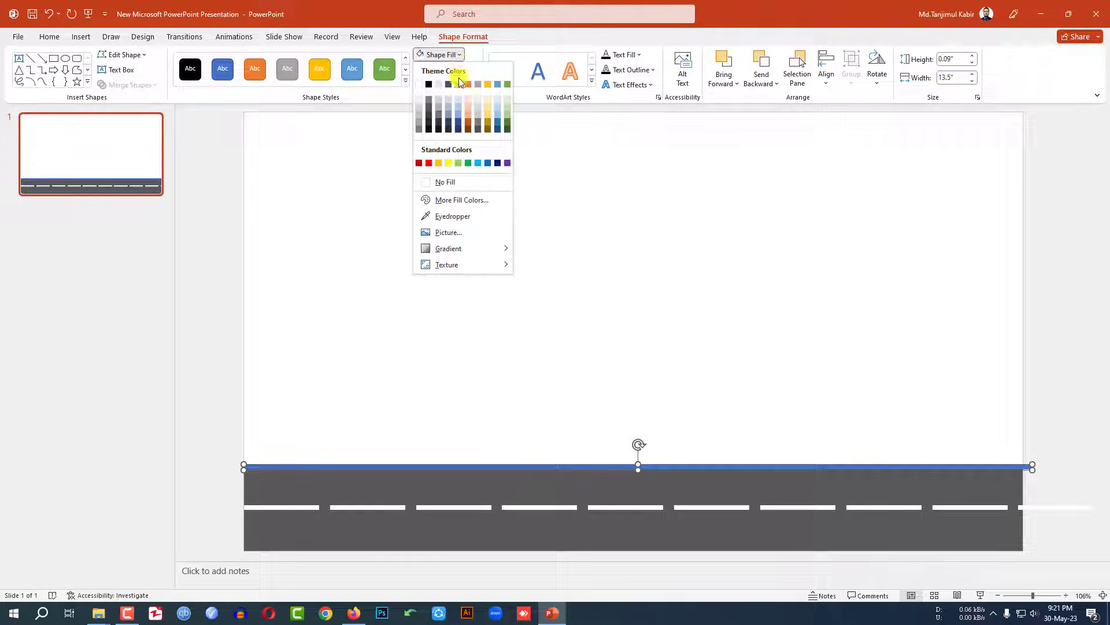
click(468, 115)
Step: Fit the orange strip to the slide width and copy it to the road's bottom edge
key(Down)
key(Down)
key(Down)
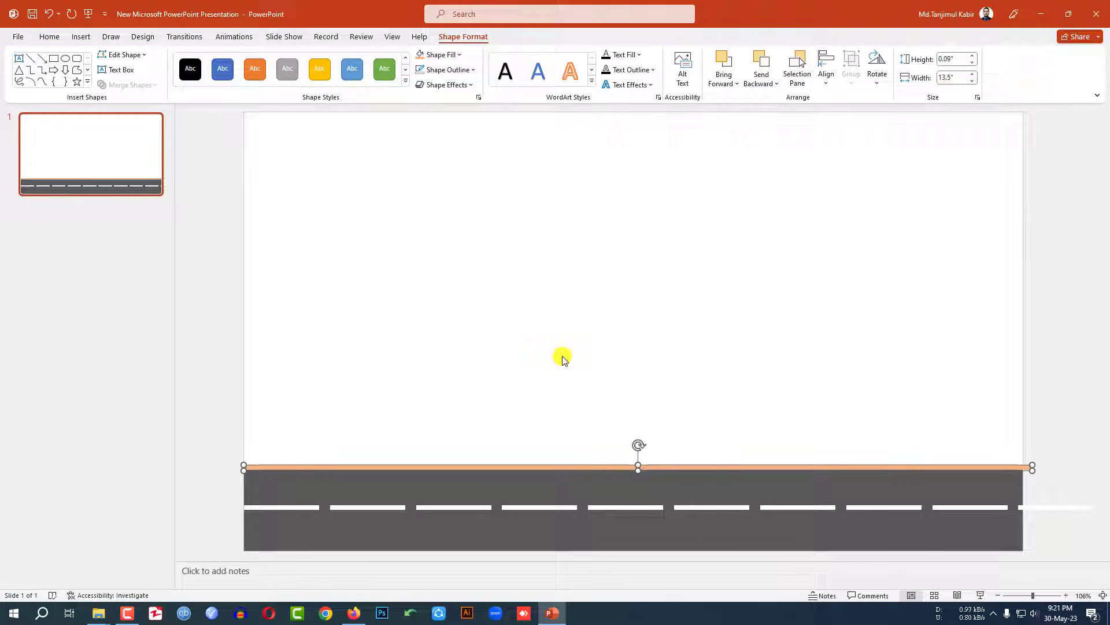
key(shift+Left)
key(shift+Left)
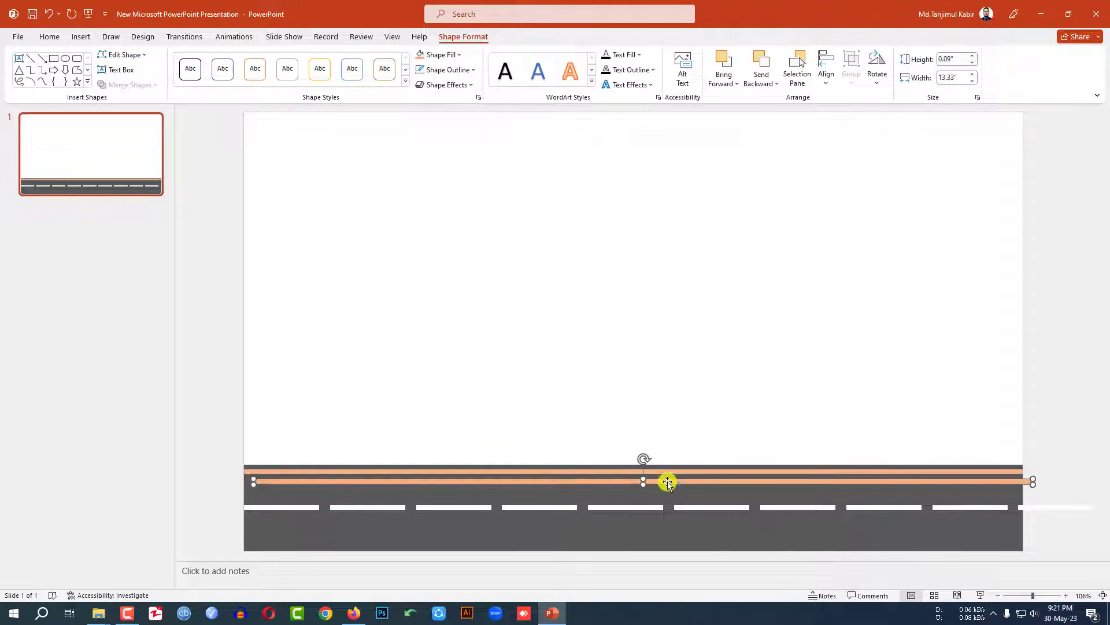
drag(664, 478, 657, 544)
click(769, 354)
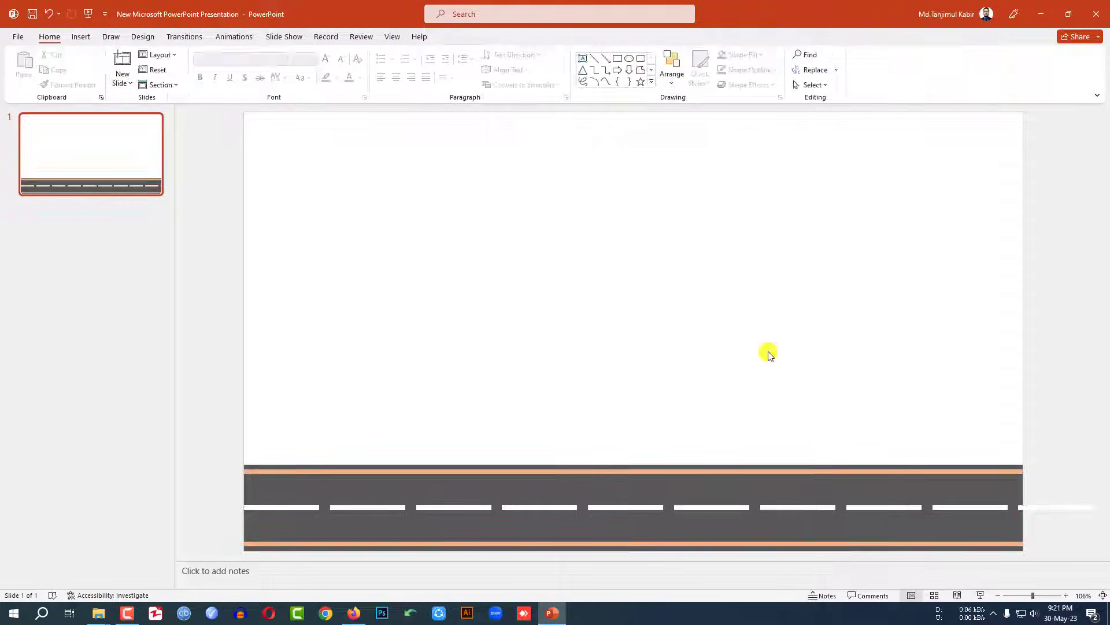
click(81, 37)
Step: Draw a green grass band with no outline just above the road
click(194, 78)
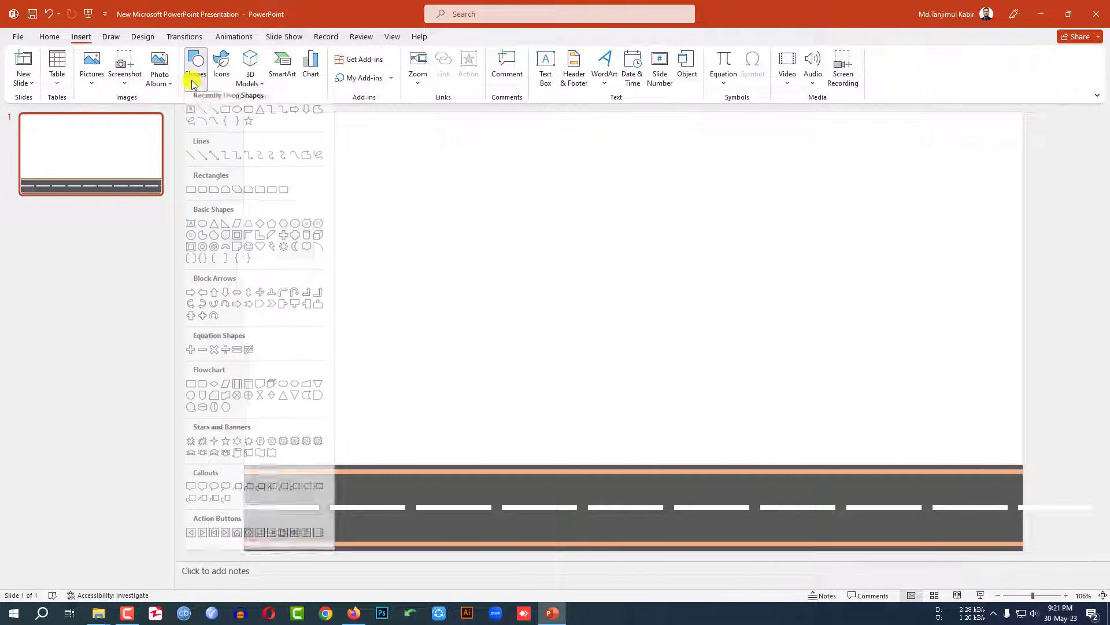
click(224, 114)
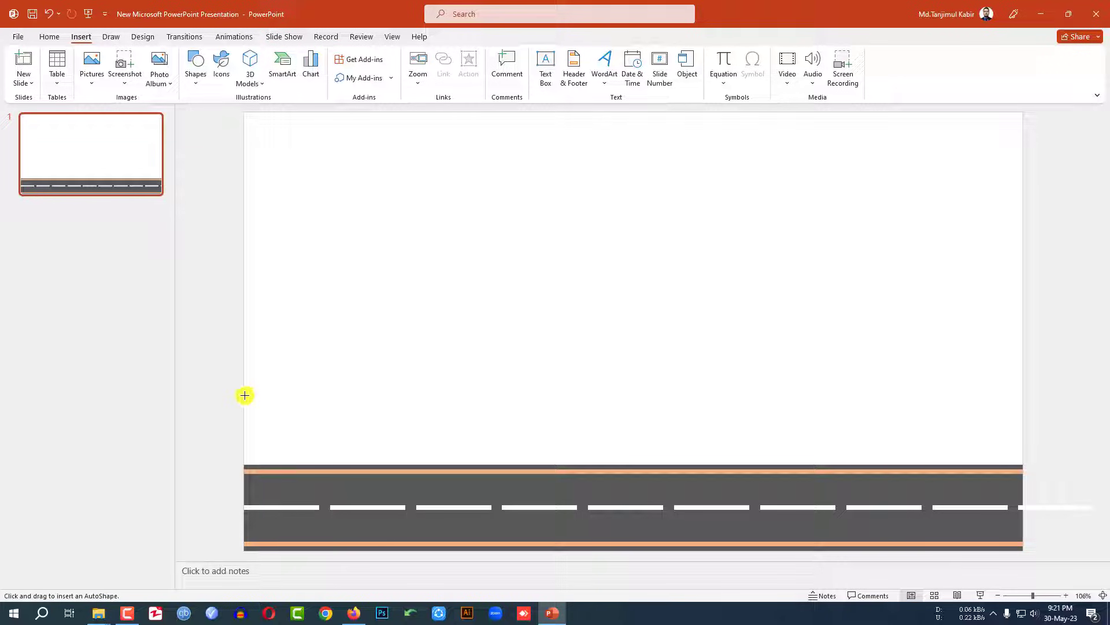
drag(244, 394, 1023, 464)
click(463, 58)
click(508, 82)
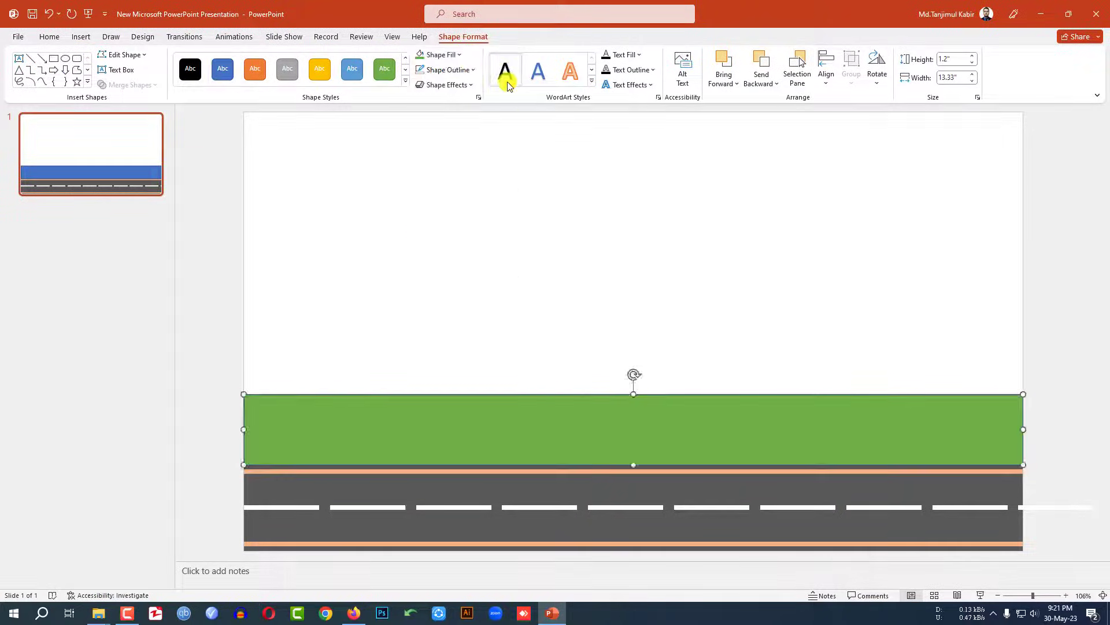
click(470, 70)
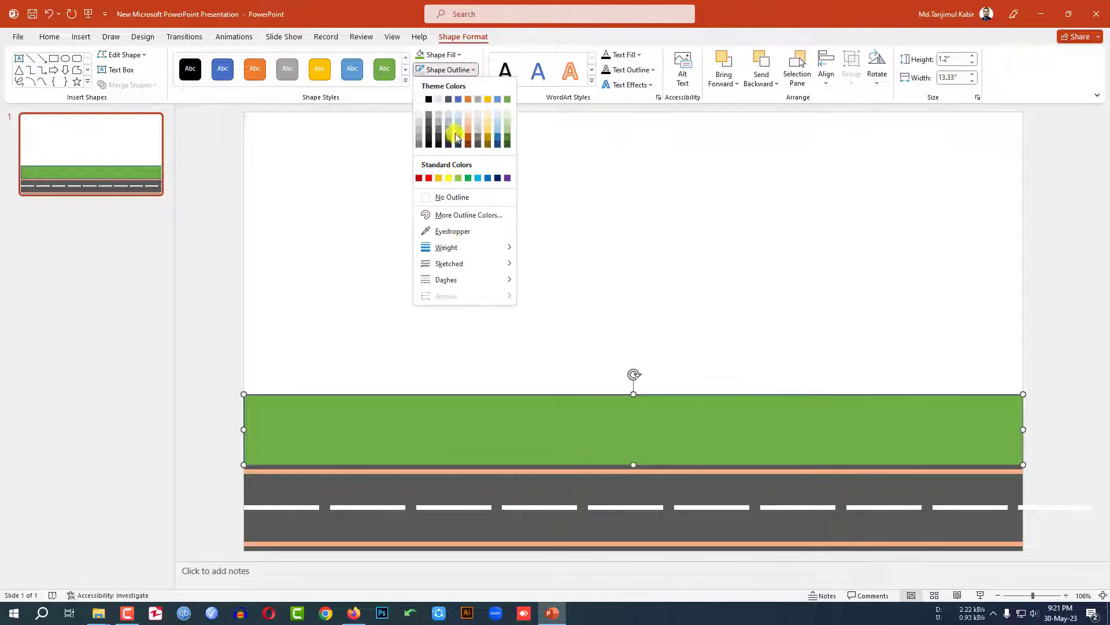
click(449, 196)
click(820, 334)
Step: Draw an outline-free light-blue sky rectangle from the top corner down to the grass, then open its Format Shape settings
click(81, 36)
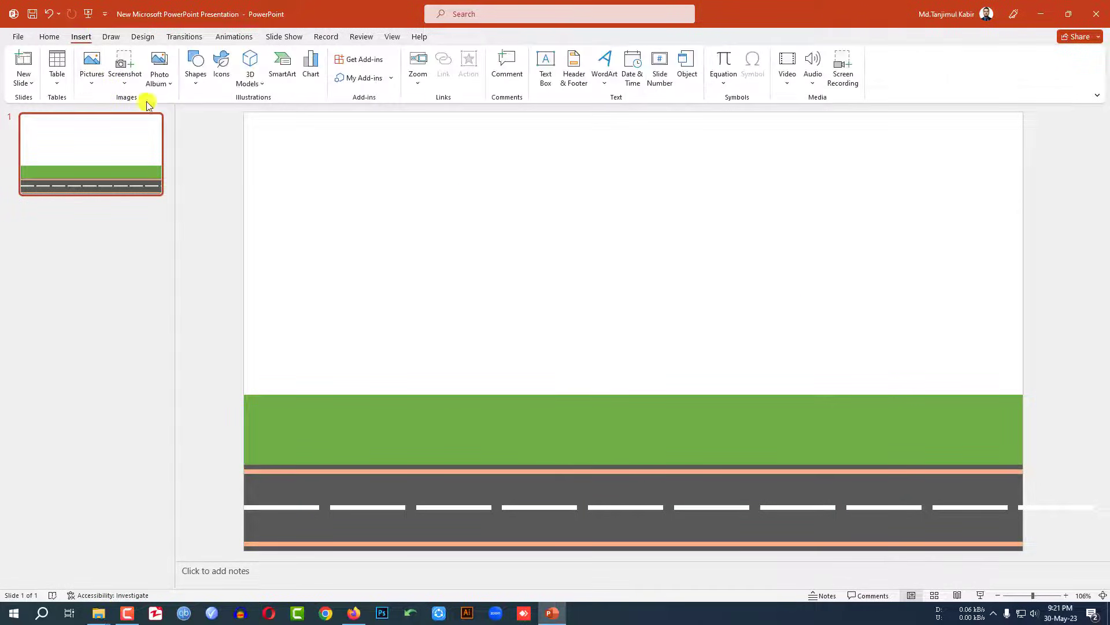
click(197, 70)
click(224, 115)
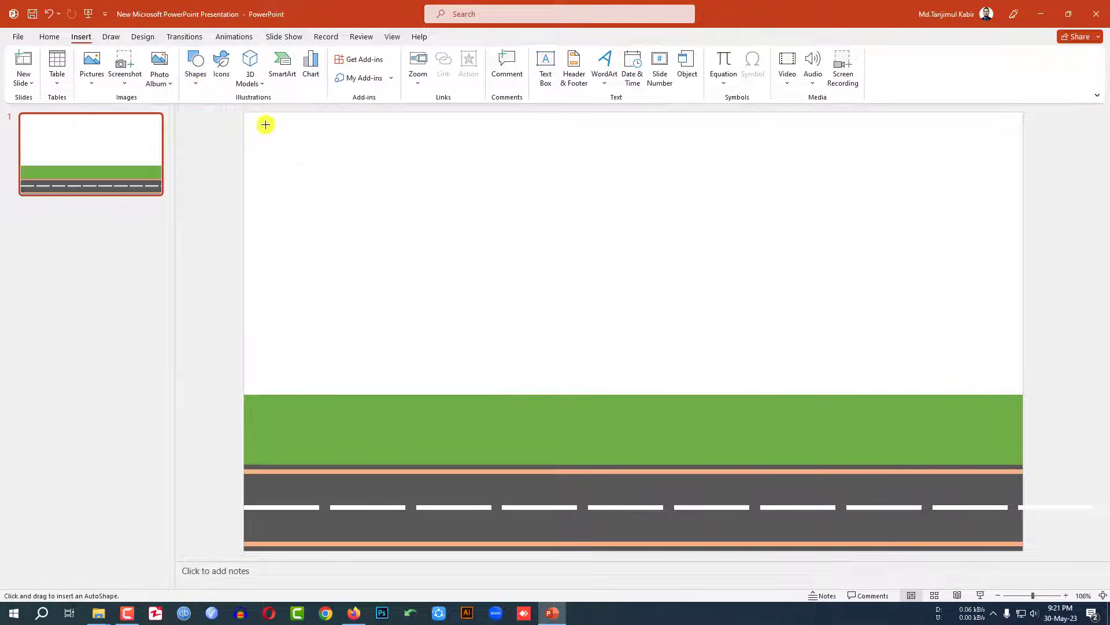
drag(248, 115, 1023, 395)
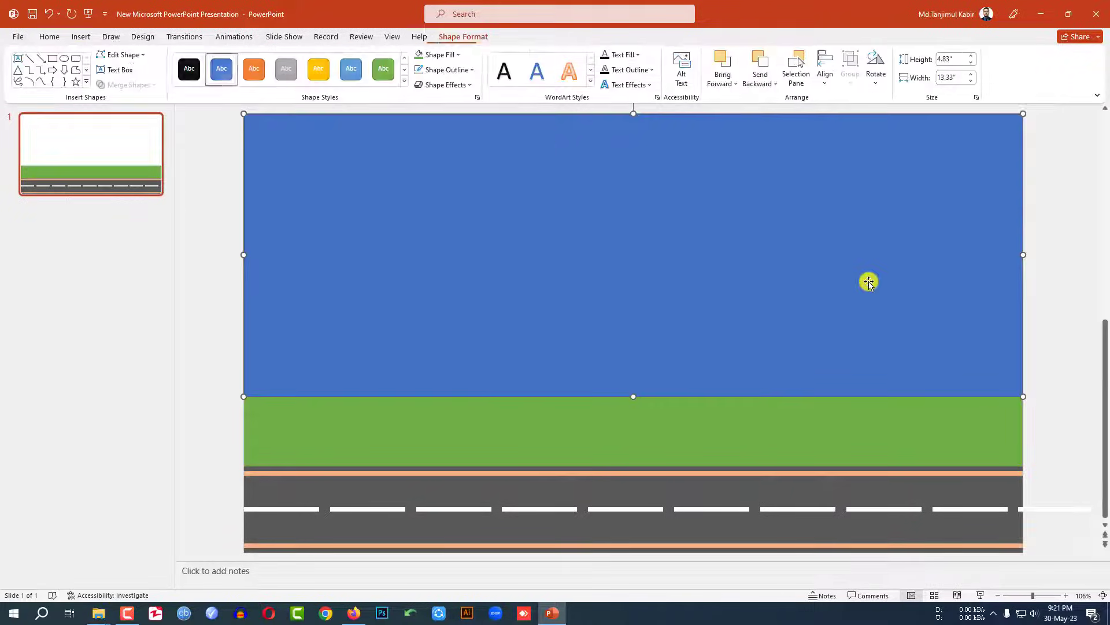
click(471, 75)
click(450, 198)
click(458, 58)
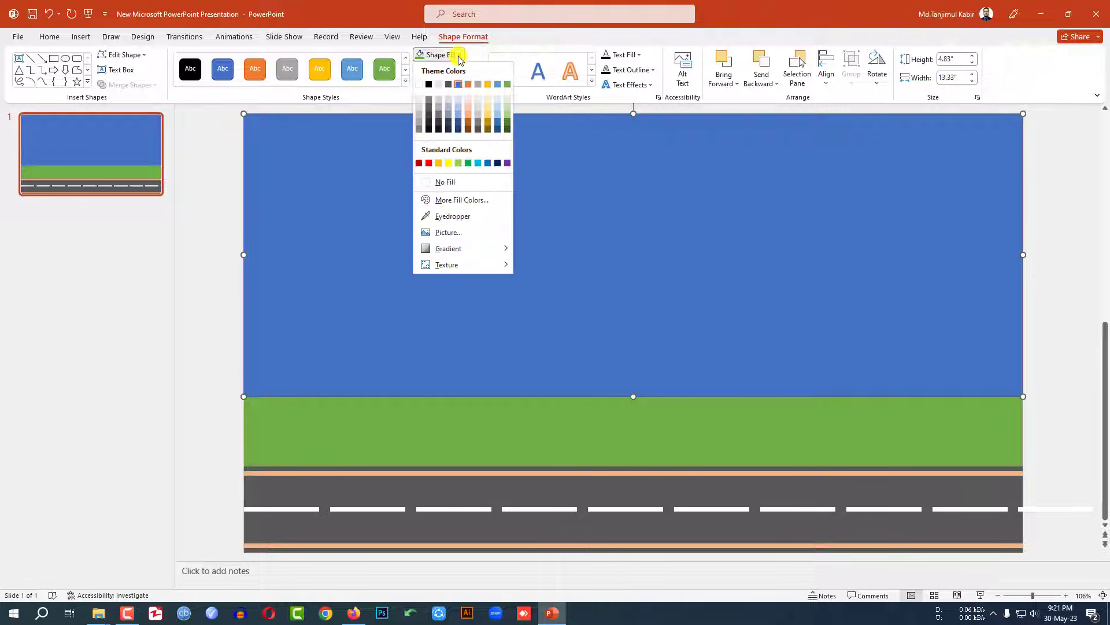
click(457, 107)
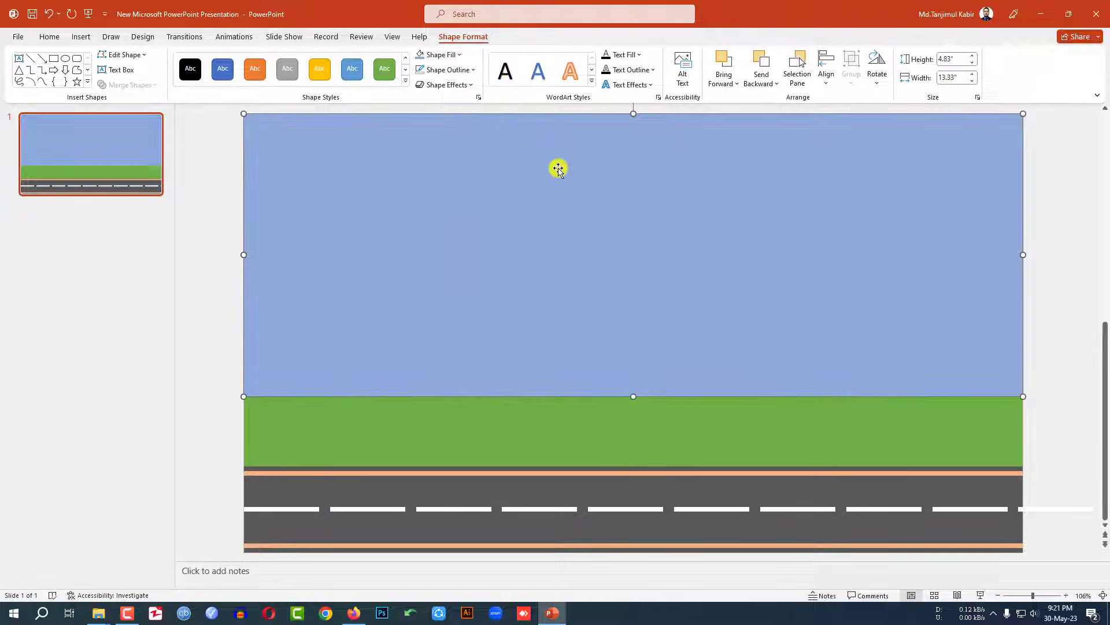
right_click(549, 137)
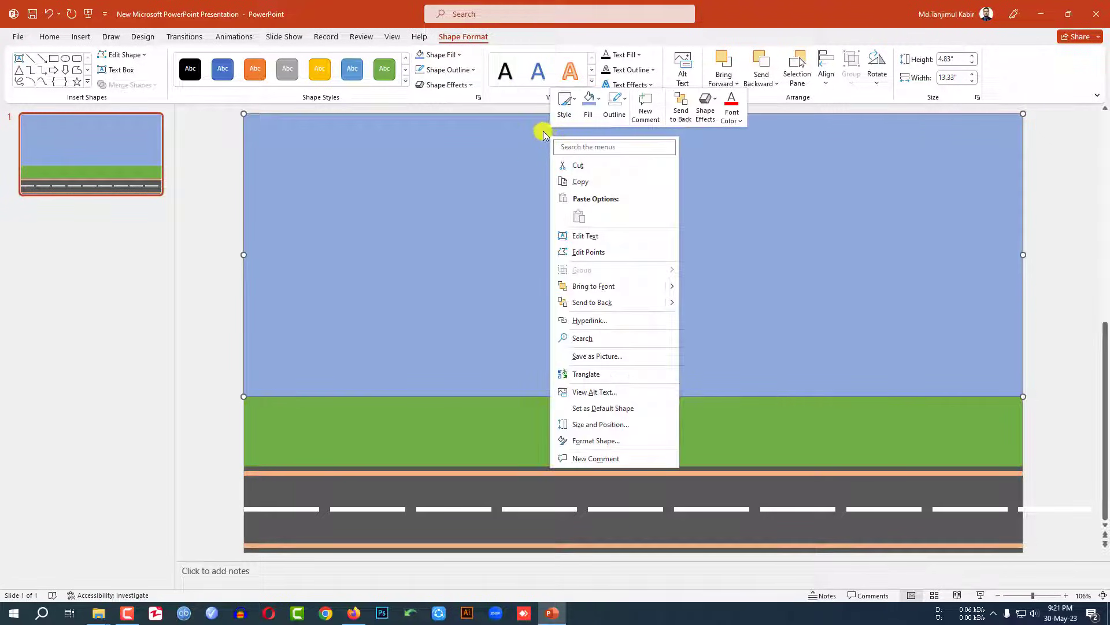
click(602, 449)
Step: Set the sky rectangle's fill transparency to 44% and zoom out
click(966, 184)
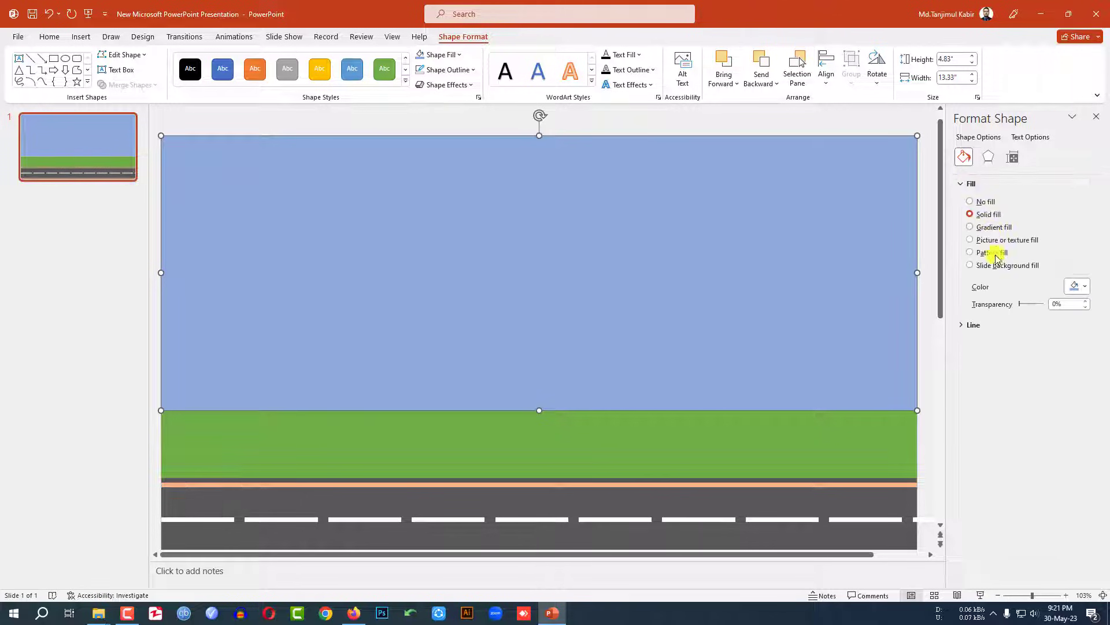
drag(1021, 309, 1034, 311)
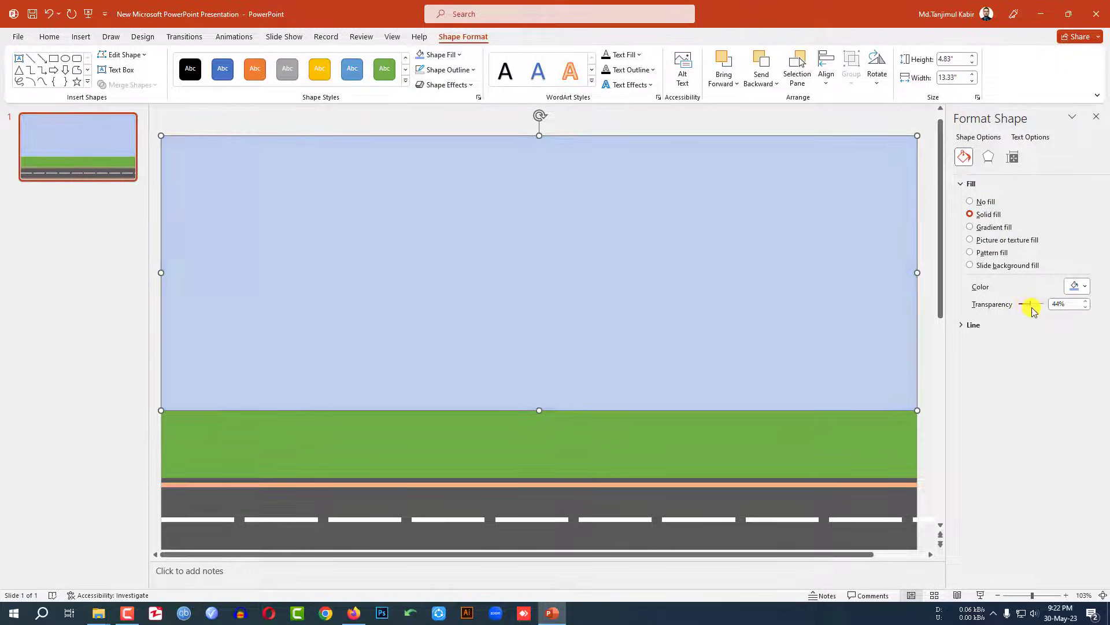
click(938, 352)
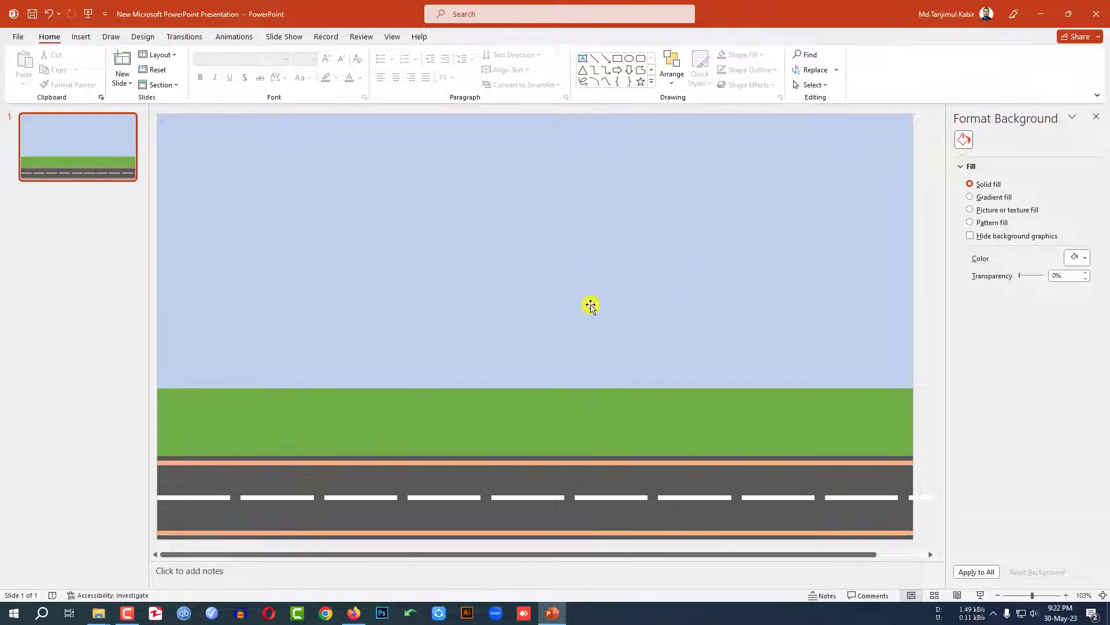
scroll(591, 304, down, 3)
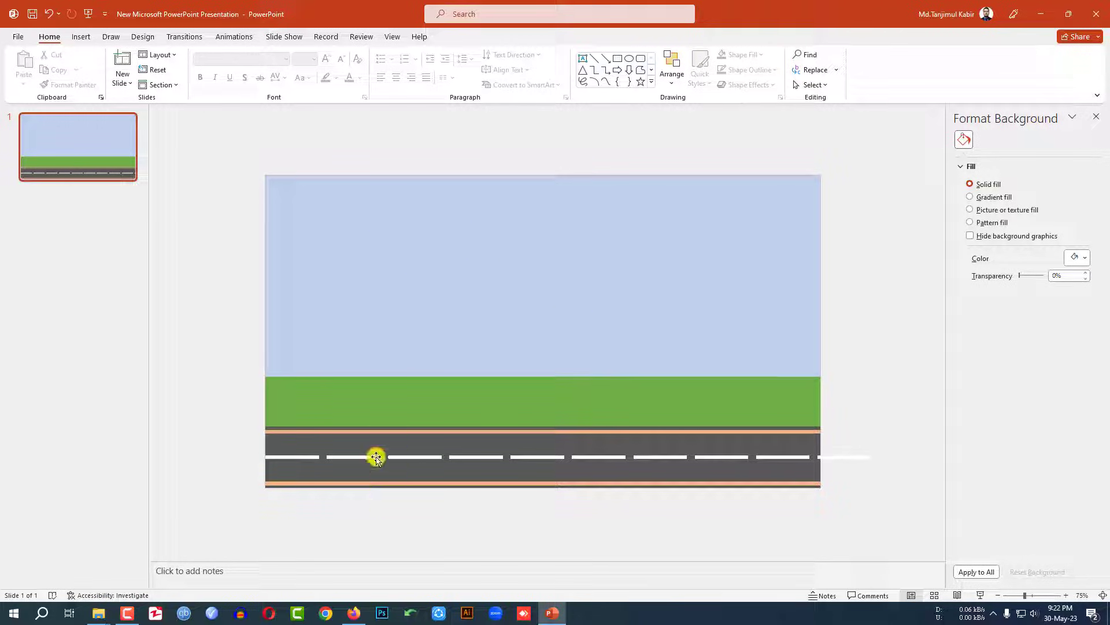
Step: Search Google in Chrome for 'animation grass png'
click(327, 613)
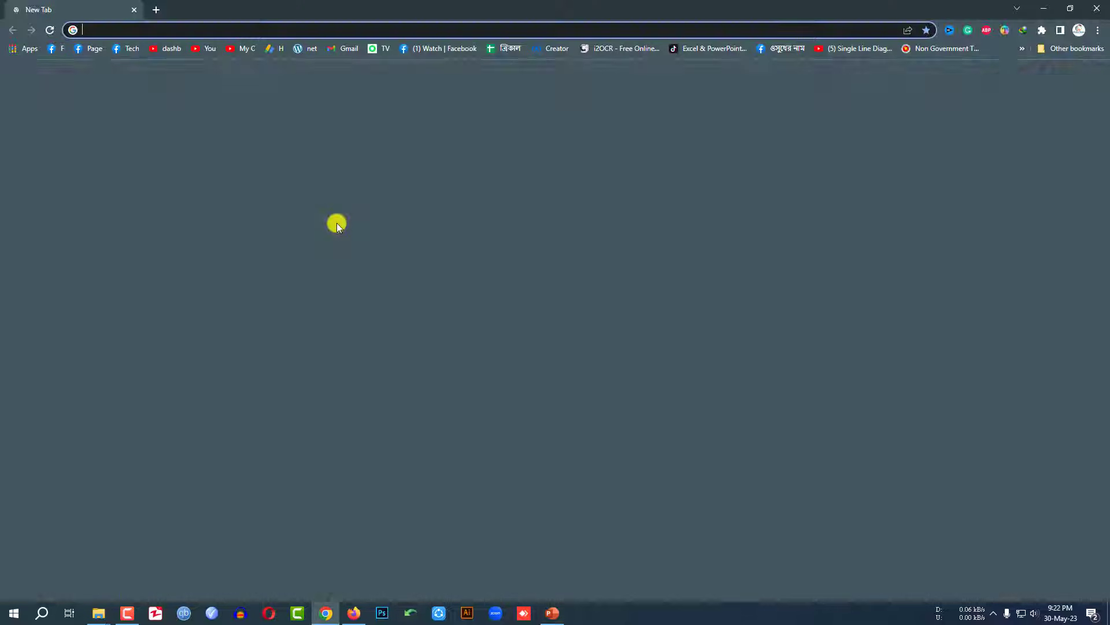
text(animation grass)
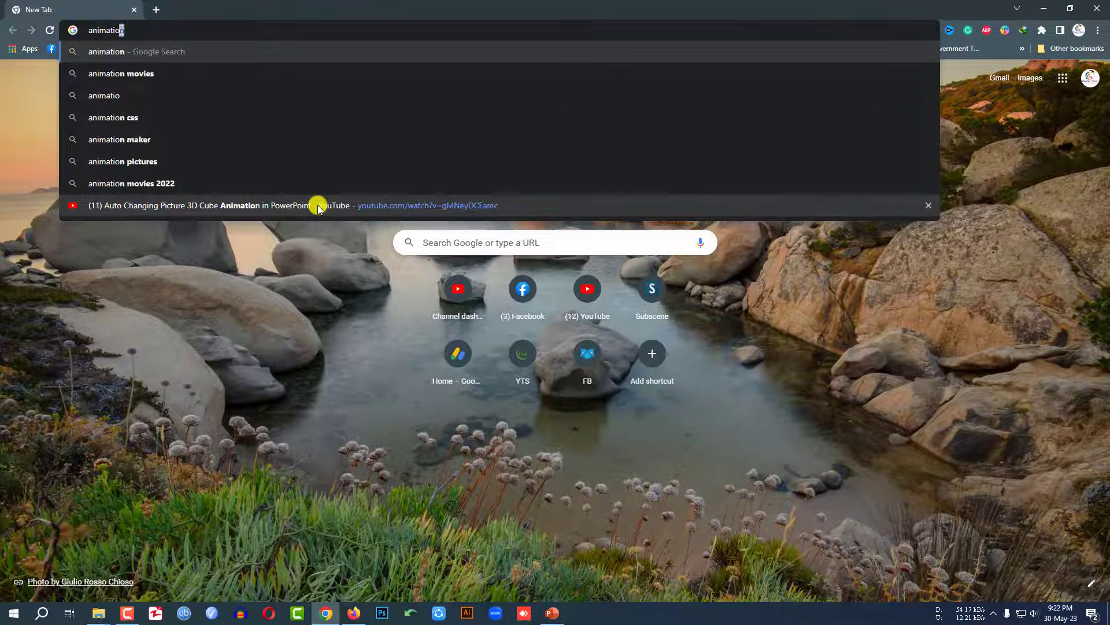
text( png)
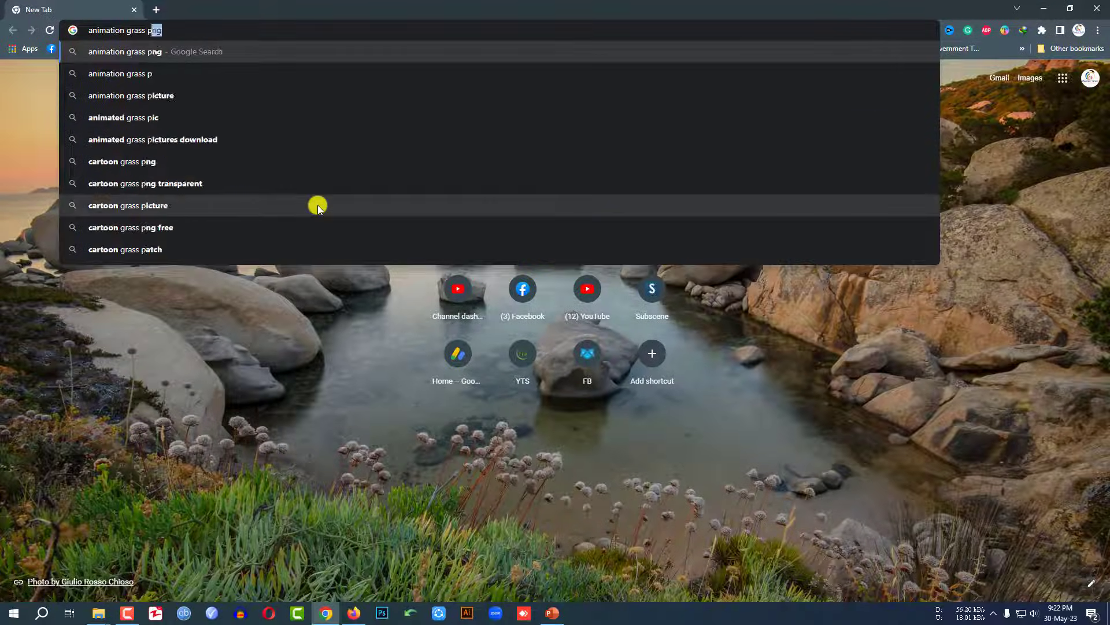
key(Return)
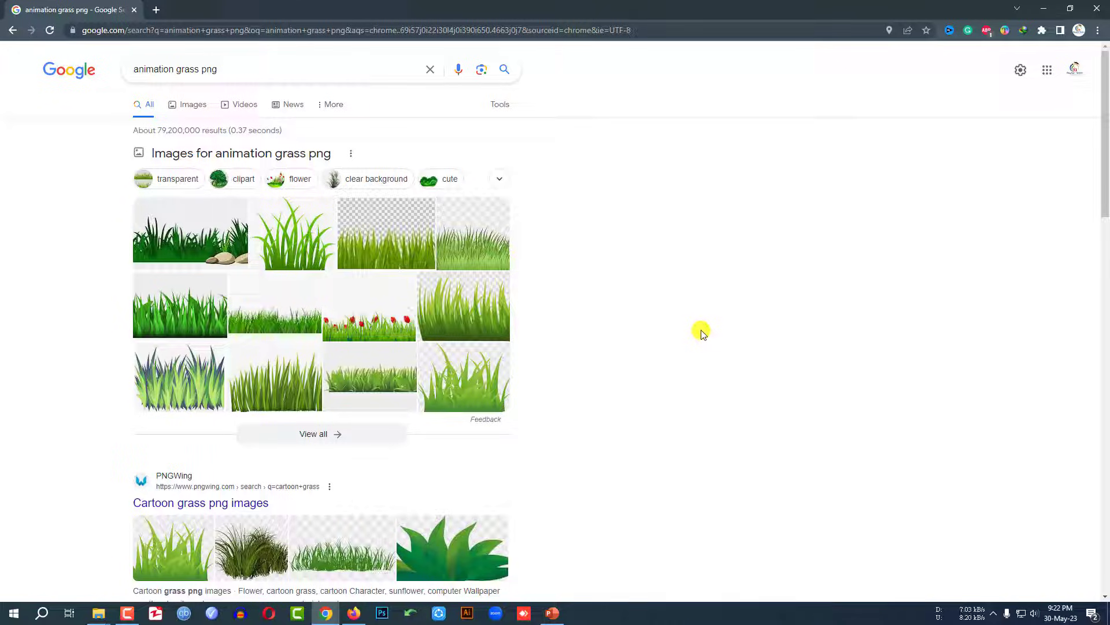
Step: Insert the Grass picture and stretch it across the slide's full width and taller
click(553, 612)
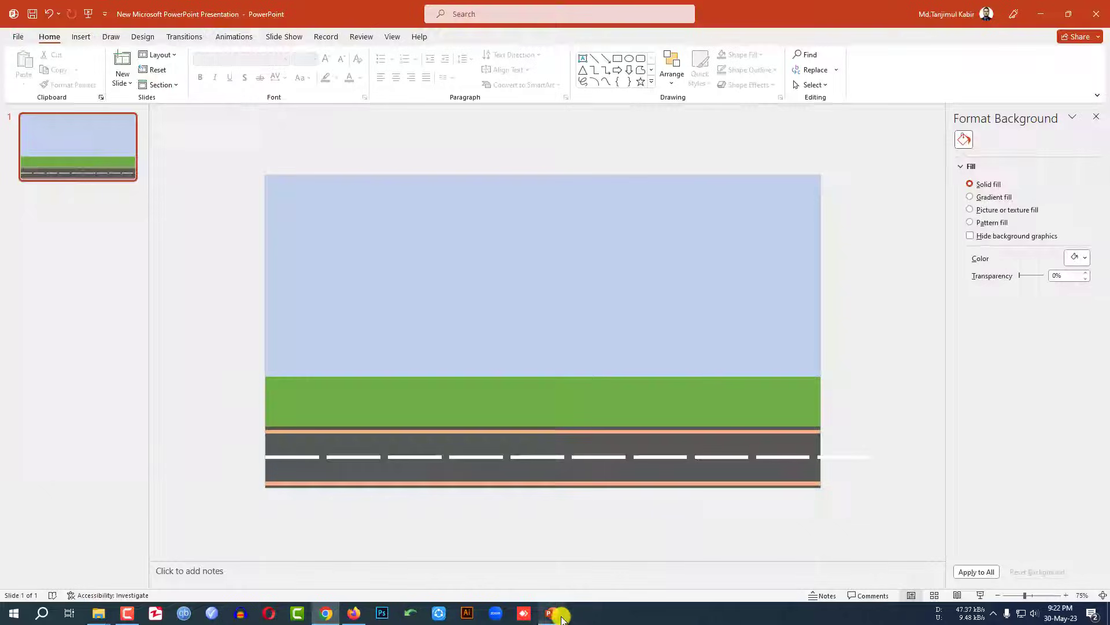
click(81, 36)
click(92, 81)
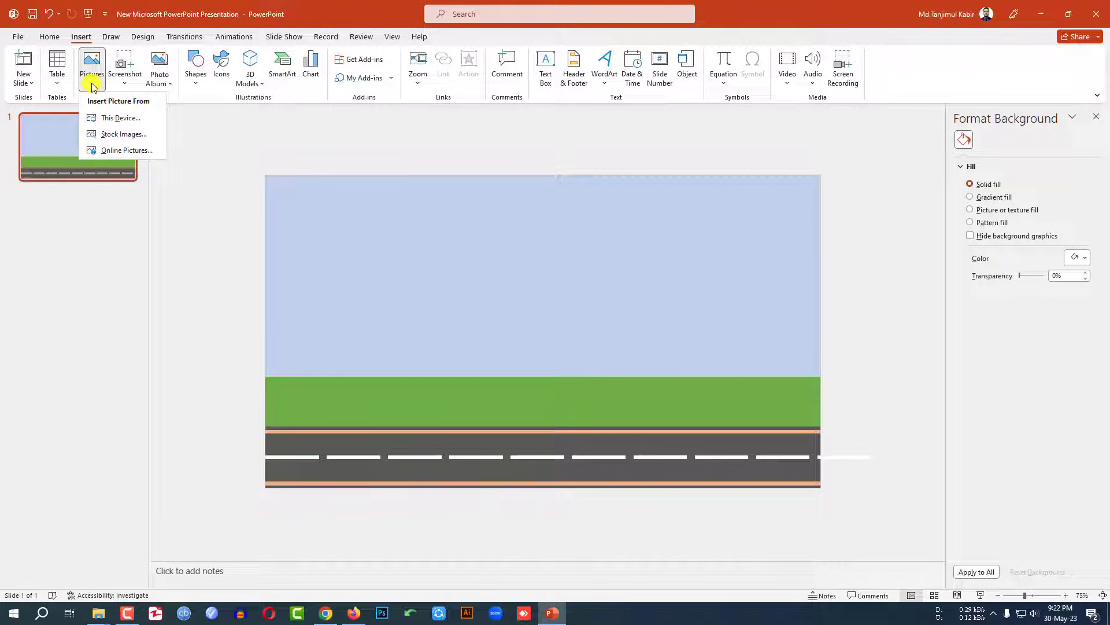
click(106, 118)
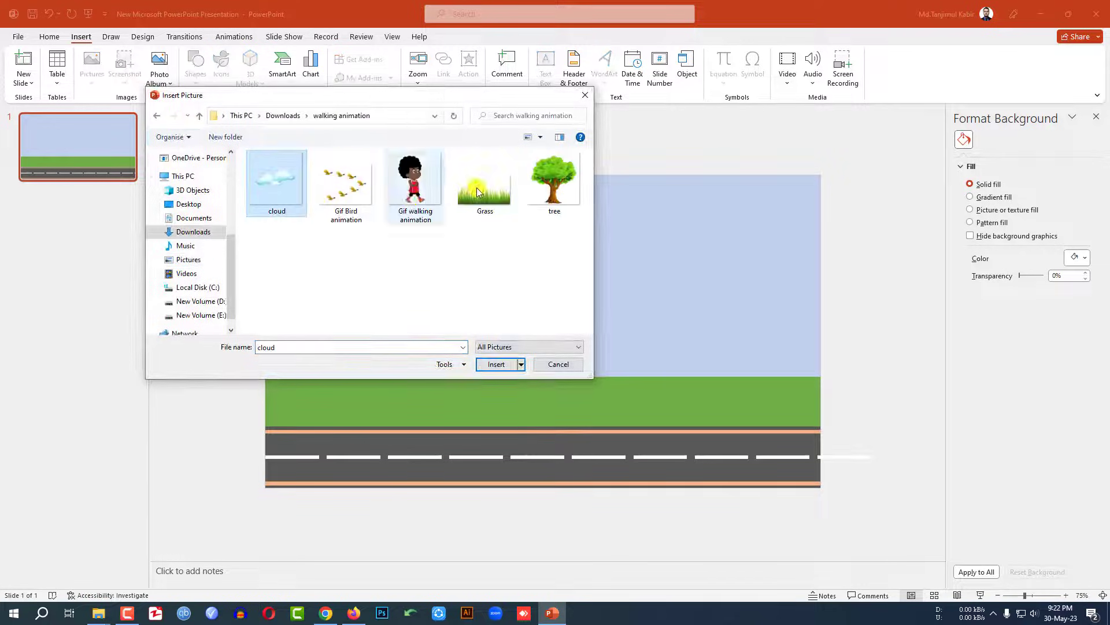
click(478, 192)
click(509, 363)
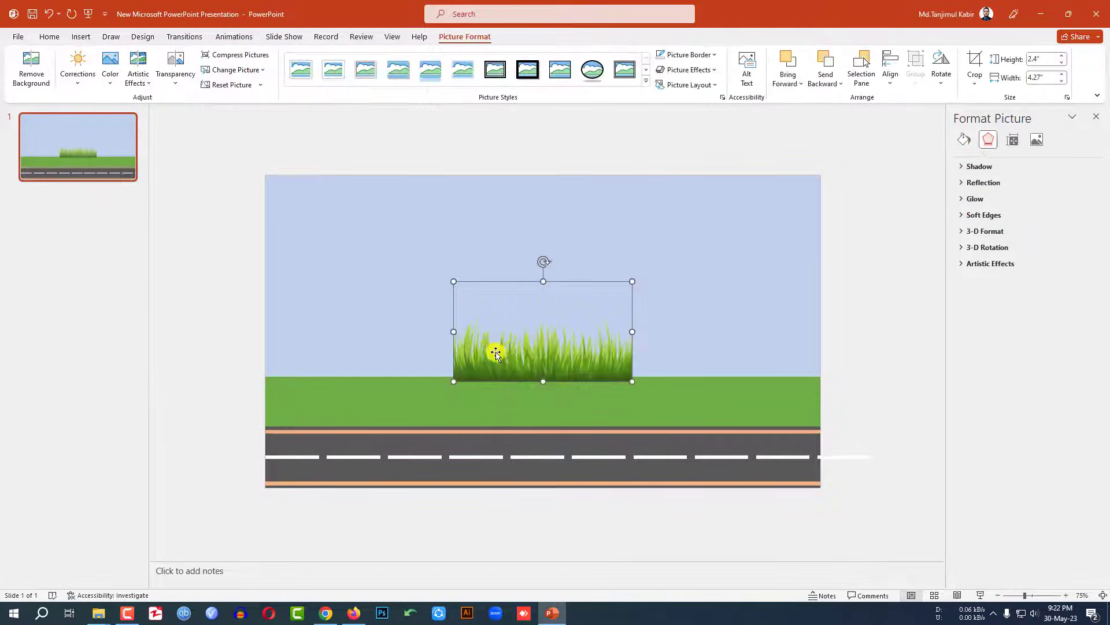
drag(494, 347, 305, 347)
drag(442, 327, 821, 331)
drag(546, 278, 536, 207)
key(Escape)
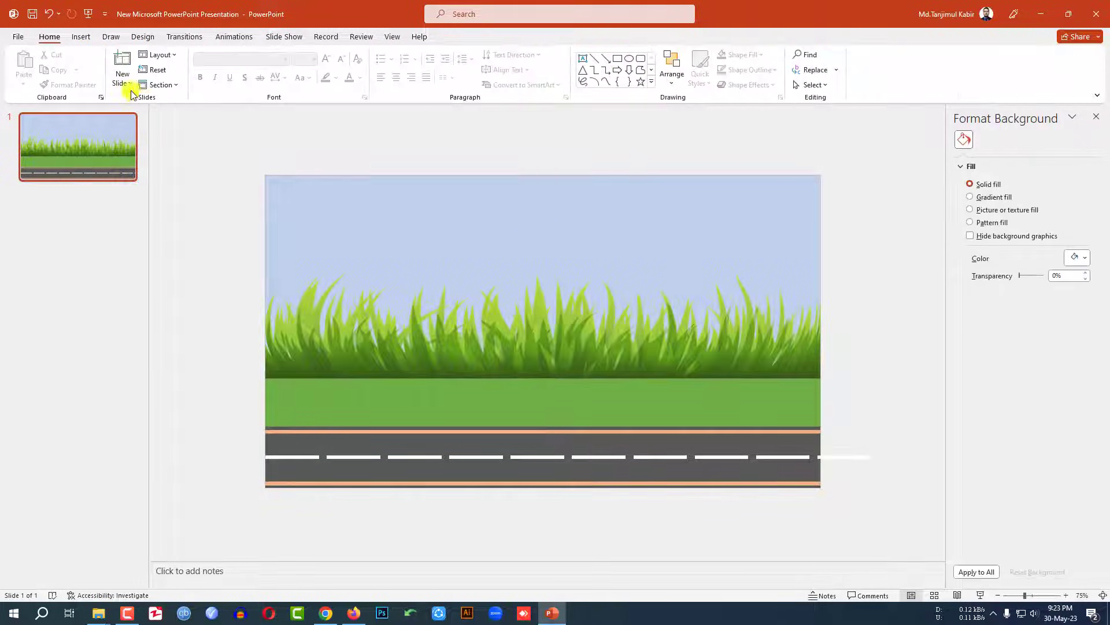
Step: Insert the tree picture, enlarge it to about 6.23 inches, and place it at the left edge
click(81, 36)
click(92, 69)
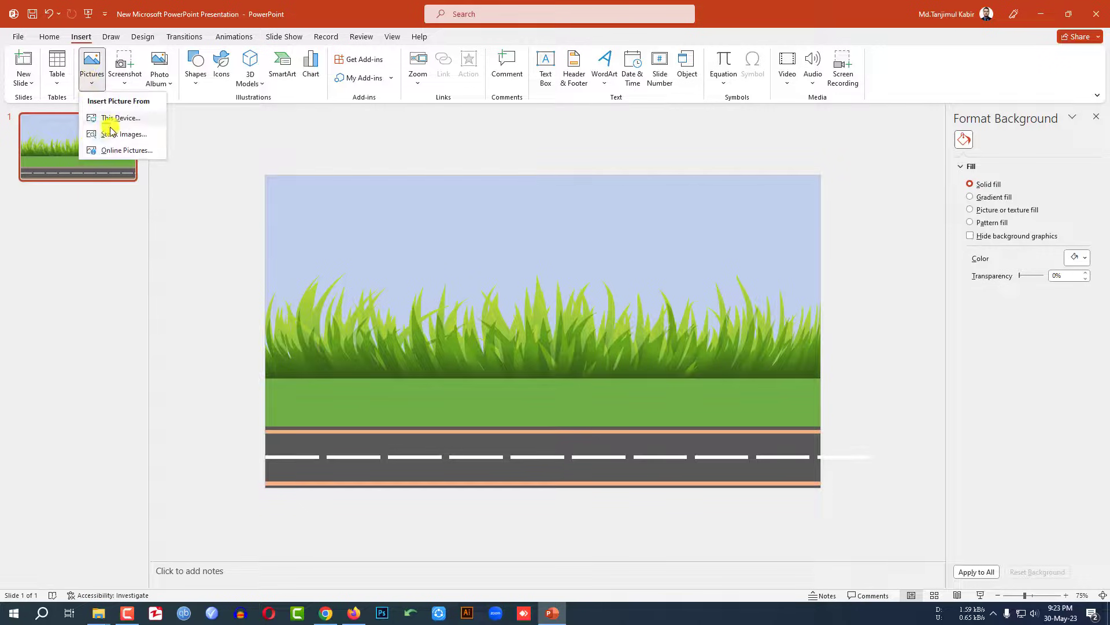
click(114, 122)
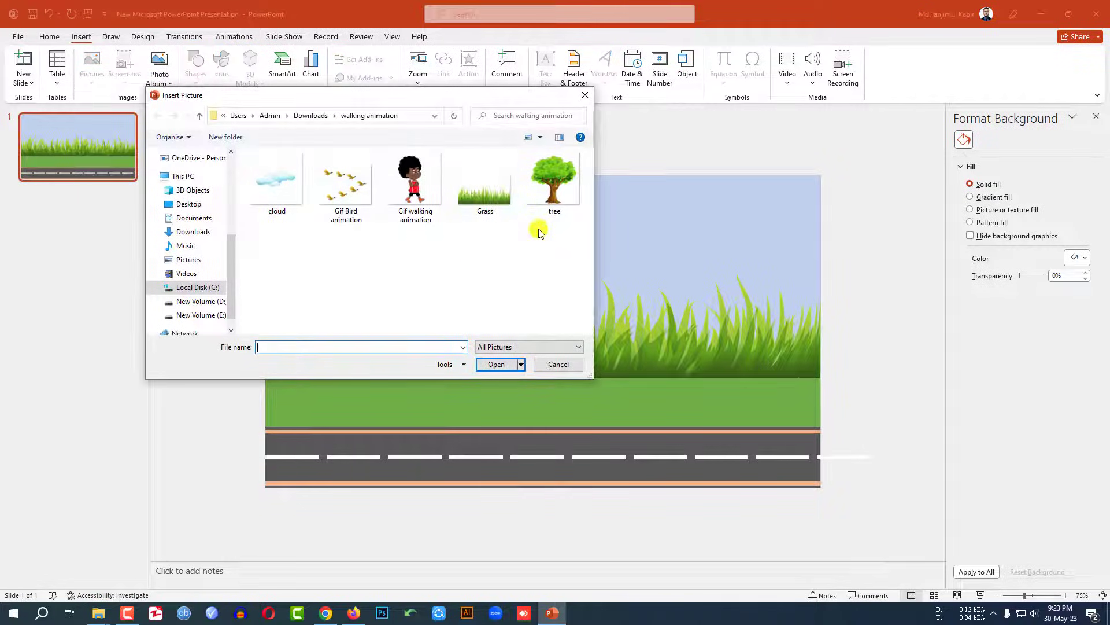
click(554, 190)
click(497, 363)
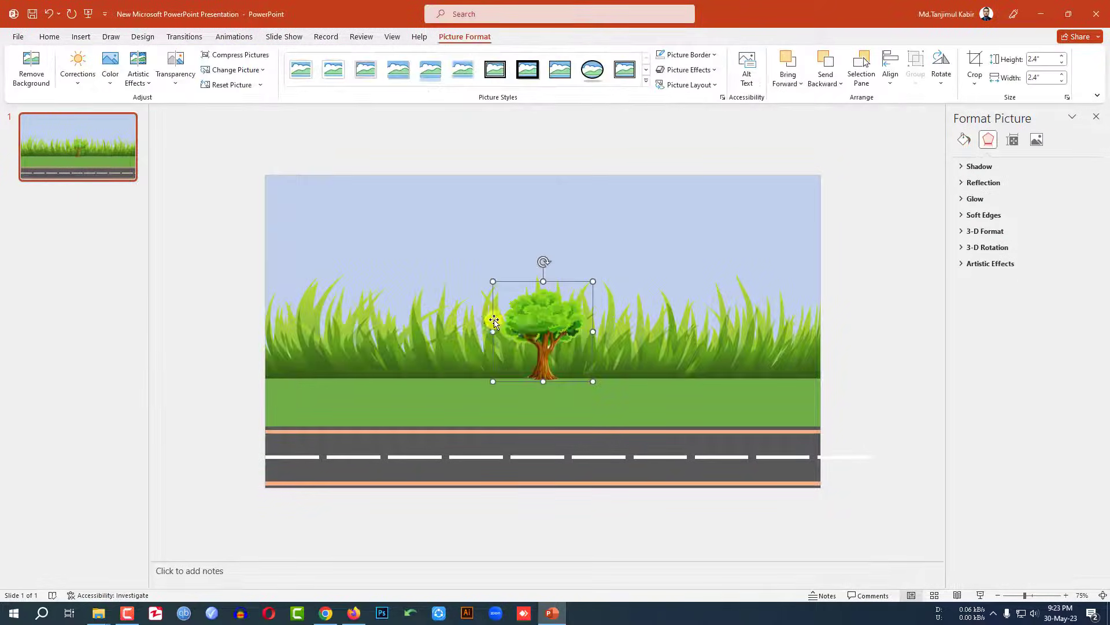
drag(412, 295, 308, 254)
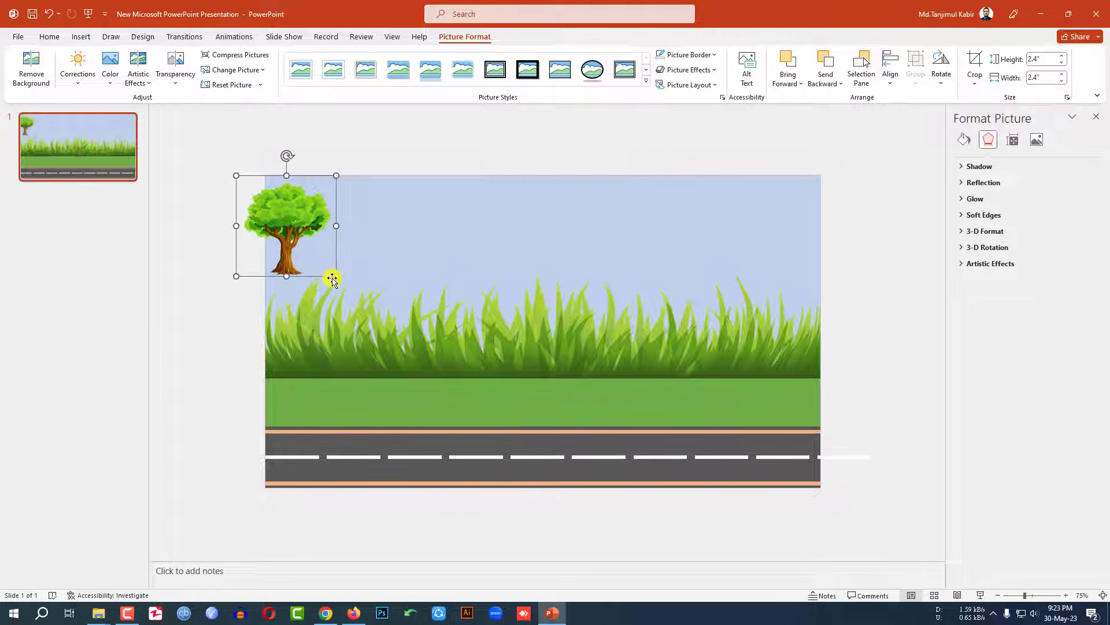
drag(343, 293, 495, 434)
drag(405, 272, 352, 255)
key(Escape)
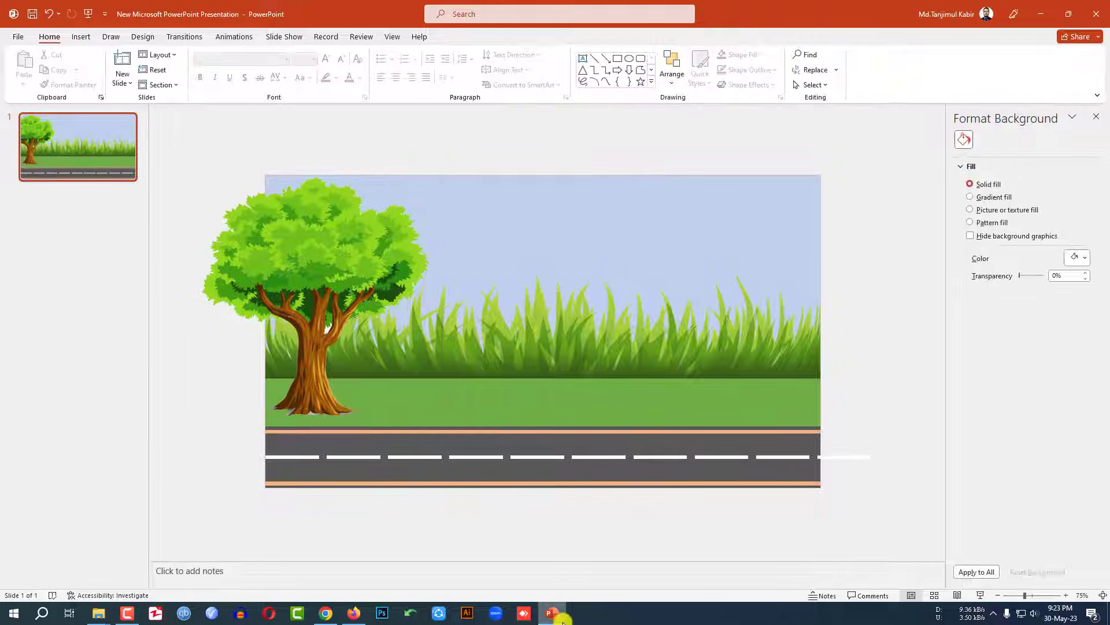
Step: Change the Google search to 'animation tree png'
click(326, 613)
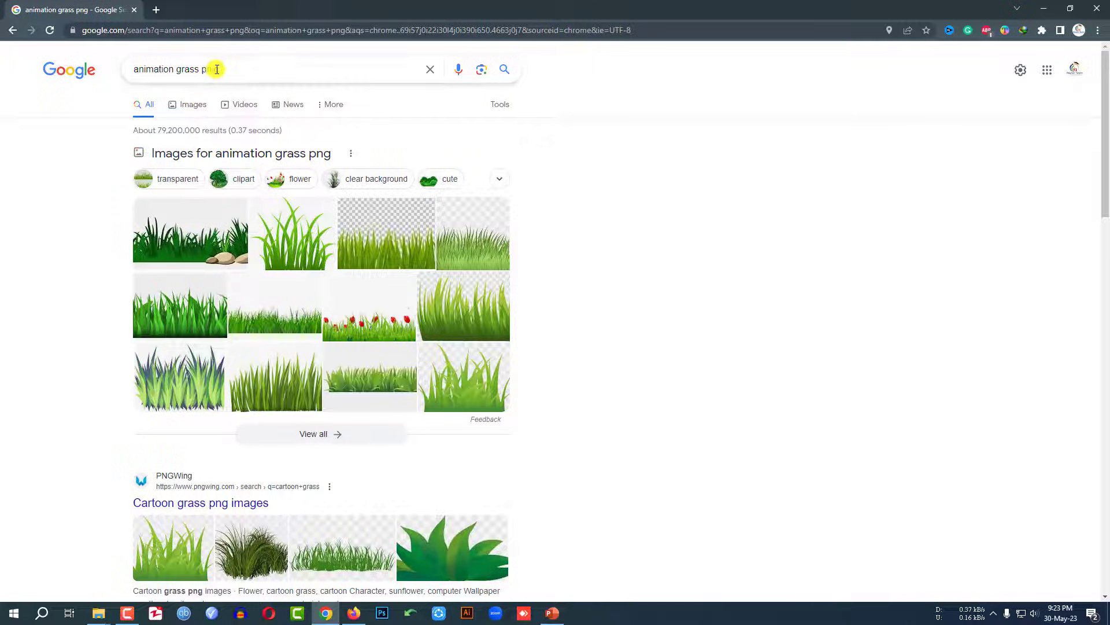
double_click(180, 69)
text(tree)
key(Return)
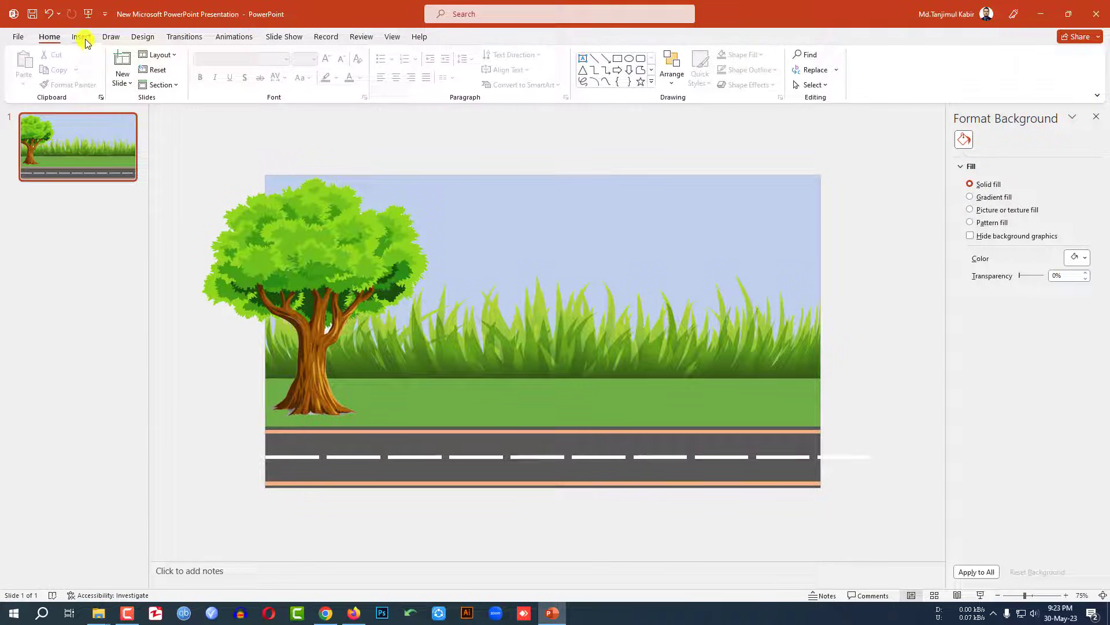
click(81, 37)
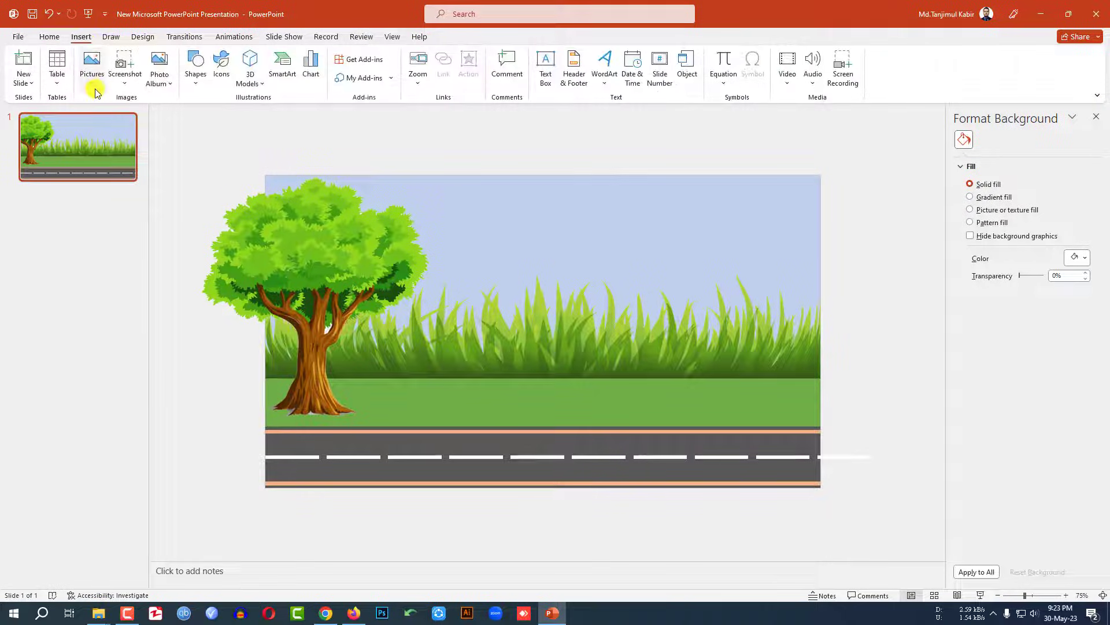
Step: Insert the cloud picture, drag it toward the upper right, then undo the move
click(95, 90)
click(107, 120)
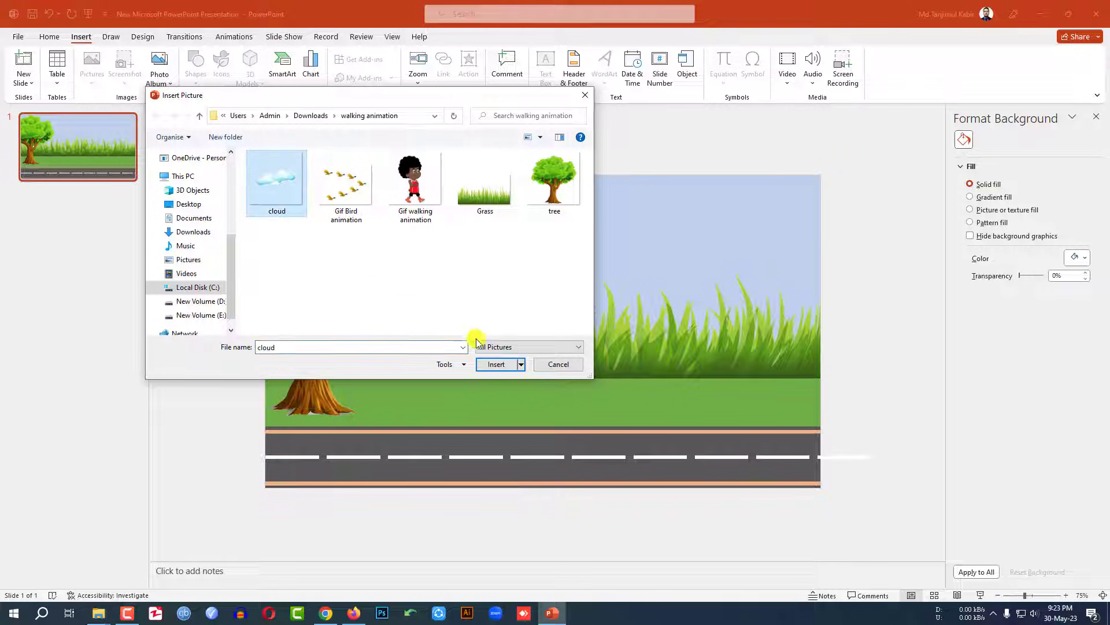
click(497, 368)
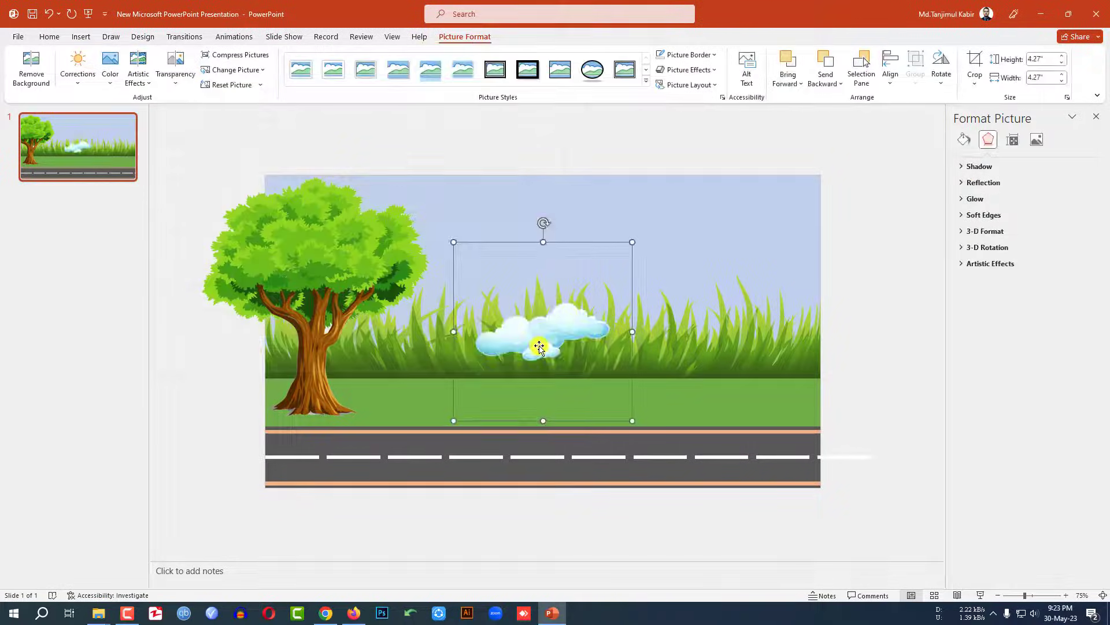
drag(538, 347, 412, 242)
key(ctrl+z)
Step: Insert the 'Gif Bird animation' picture and place it just left of the tree
click(81, 37)
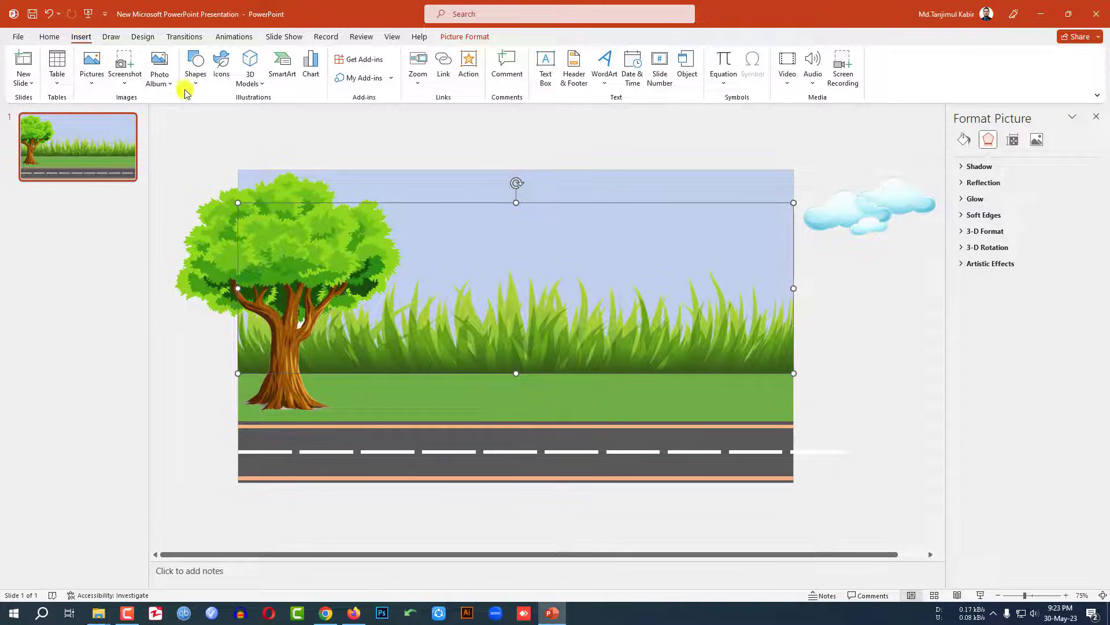
click(92, 81)
click(117, 117)
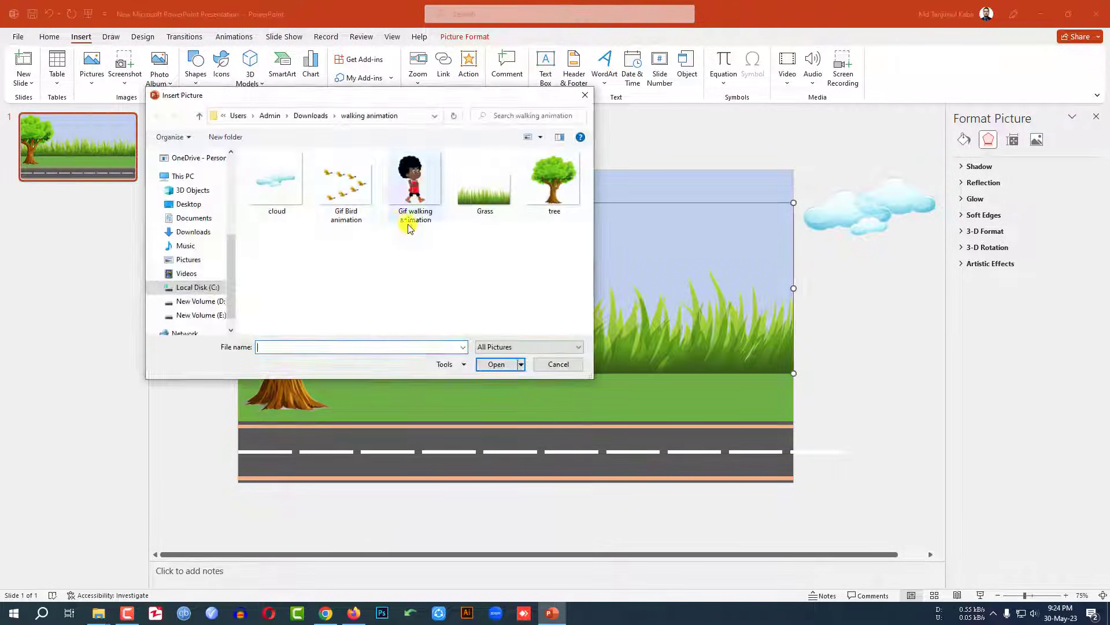
click(355, 199)
click(501, 364)
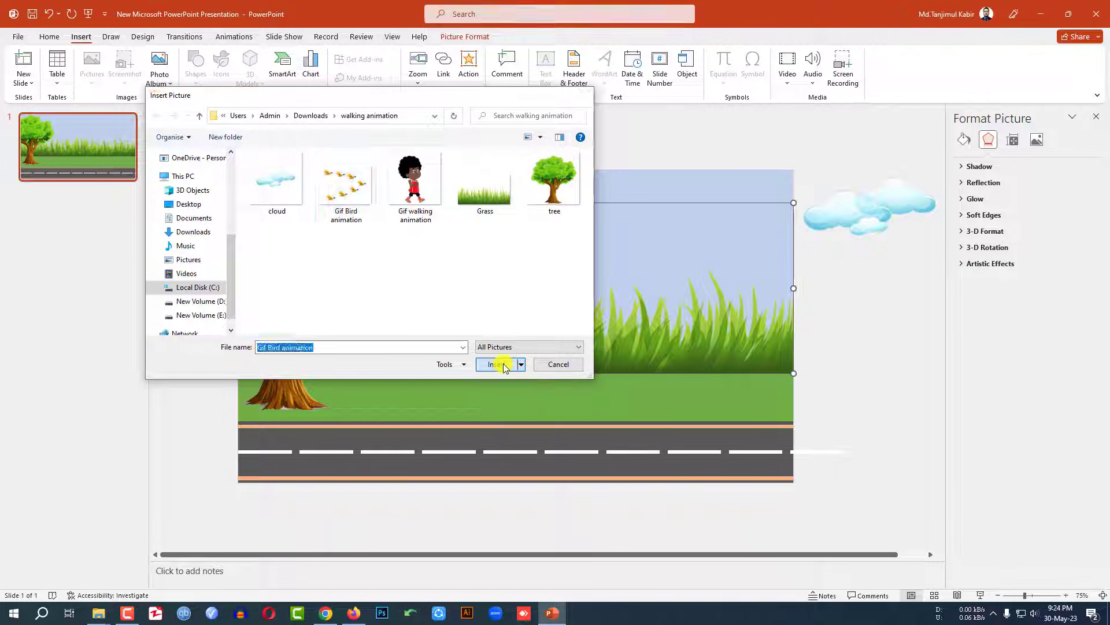
drag(496, 344, 236, 318)
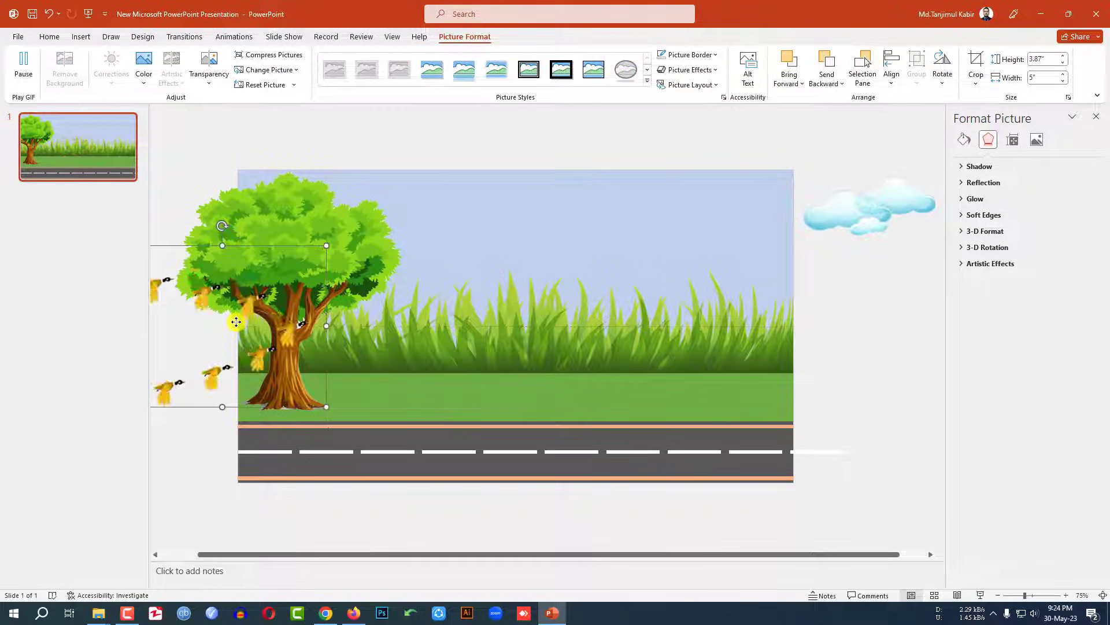
scroll(236, 318, down, 3)
drag(347, 302, 280, 301)
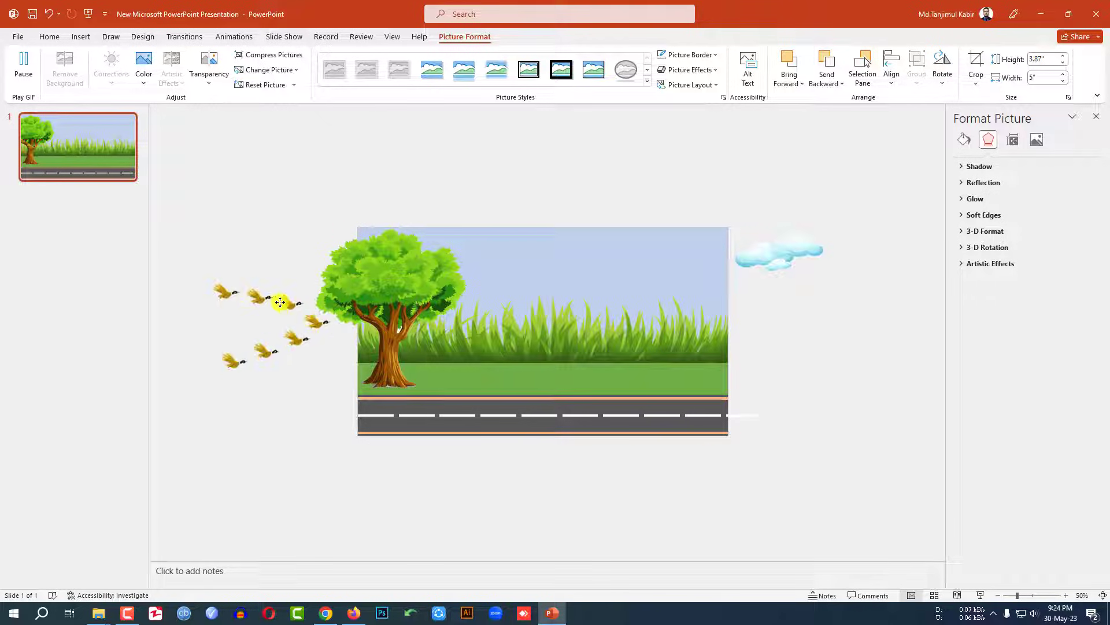
click(322, 276)
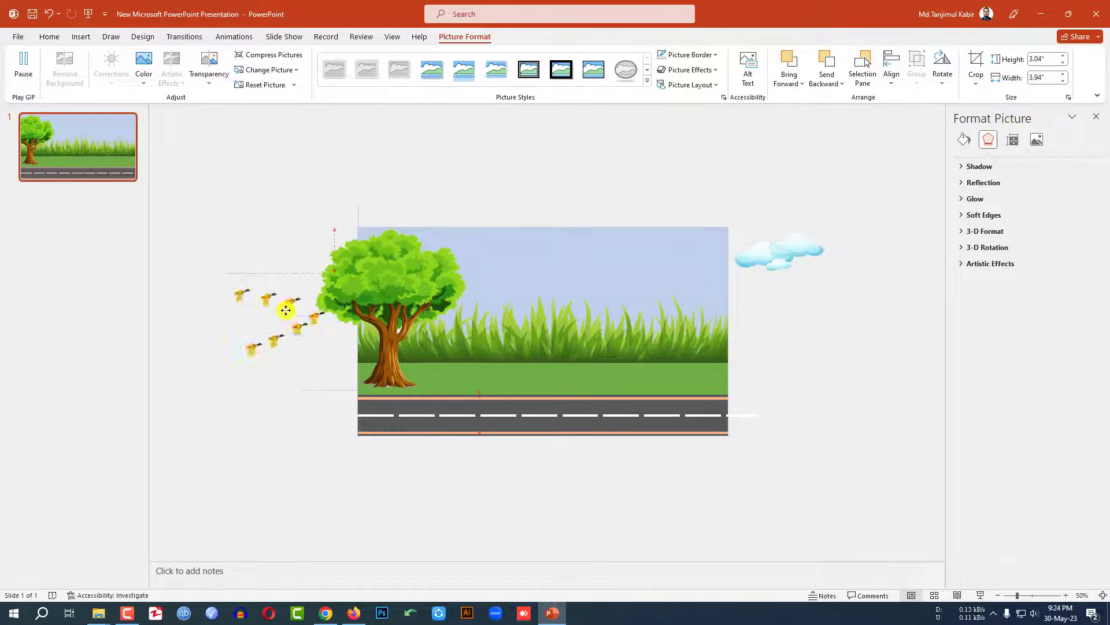
Step: Search Google Images for 'bird gif' in Chrome, then return to PowerPoint
click(325, 613)
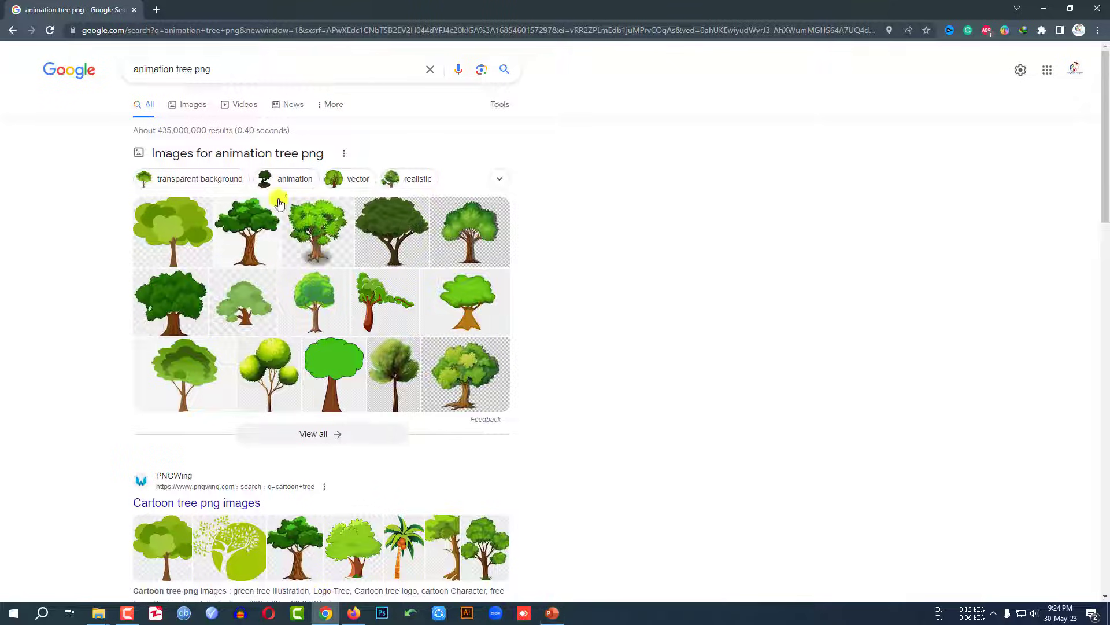
triple_click(212, 70)
text(bird gif)
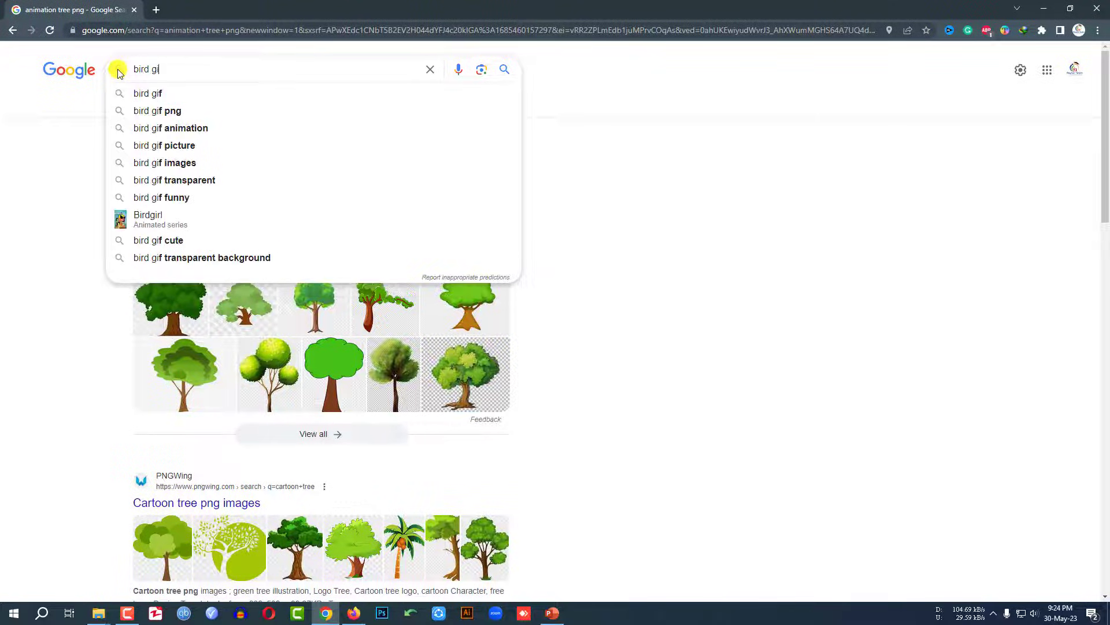
key(Return)
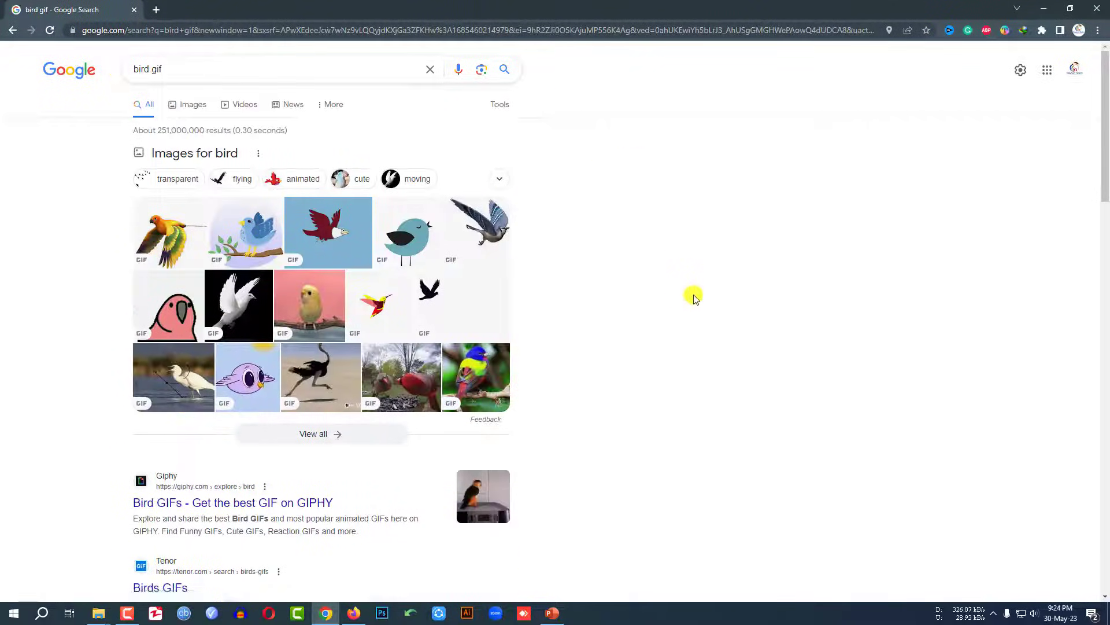
click(196, 105)
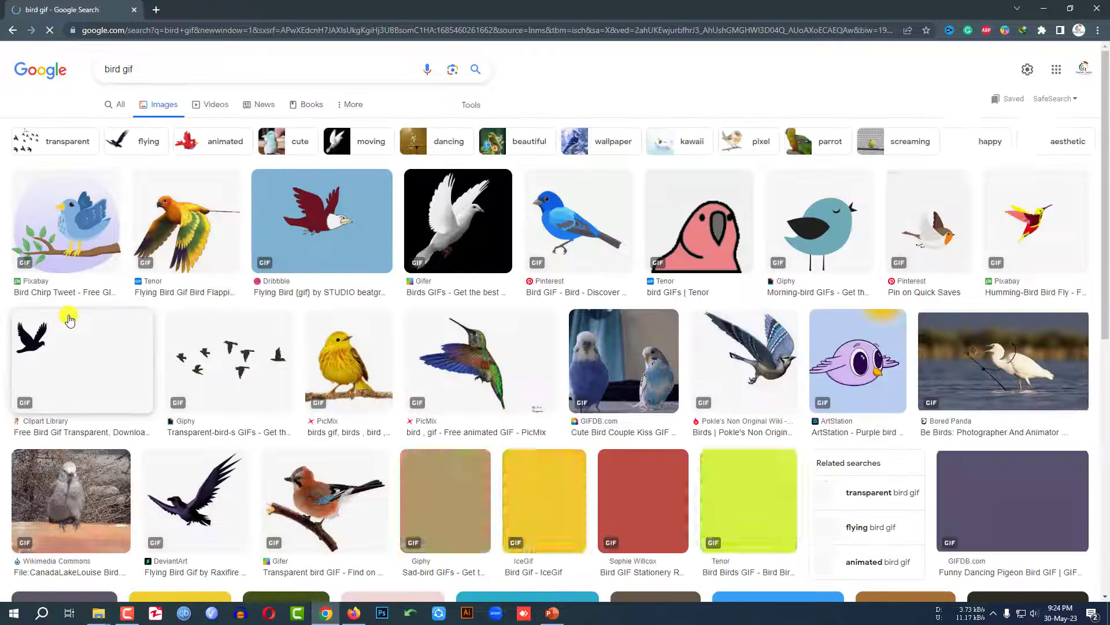
click(553, 614)
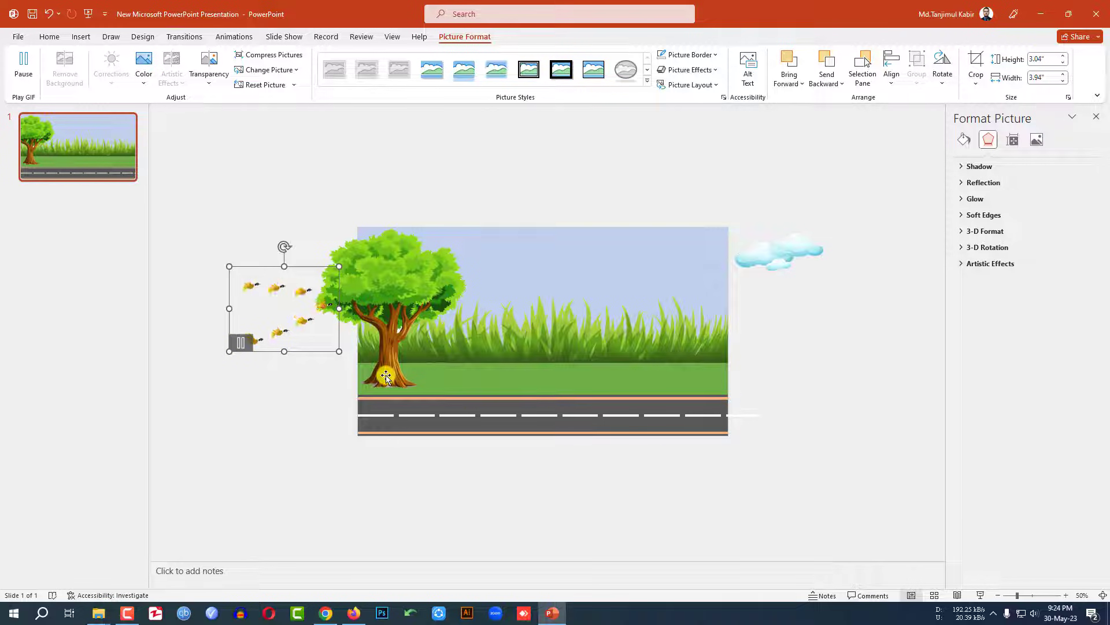
Step: Insert the 'Gif walking animation' picture and shrink it to about 2.58 by 2.78 inches
click(82, 37)
click(94, 75)
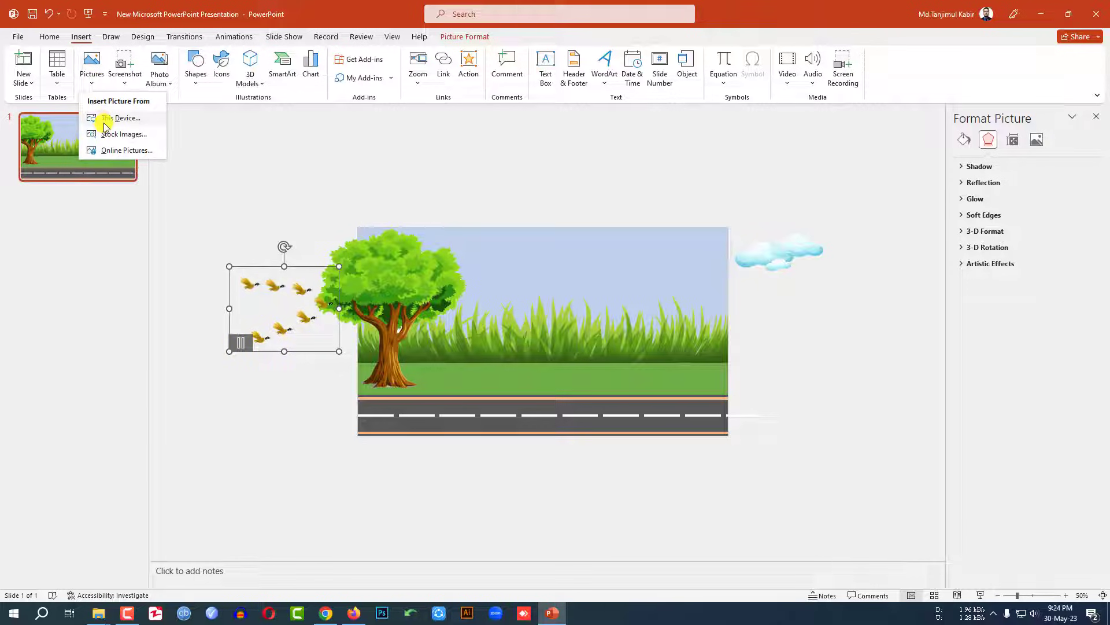
click(106, 127)
click(429, 193)
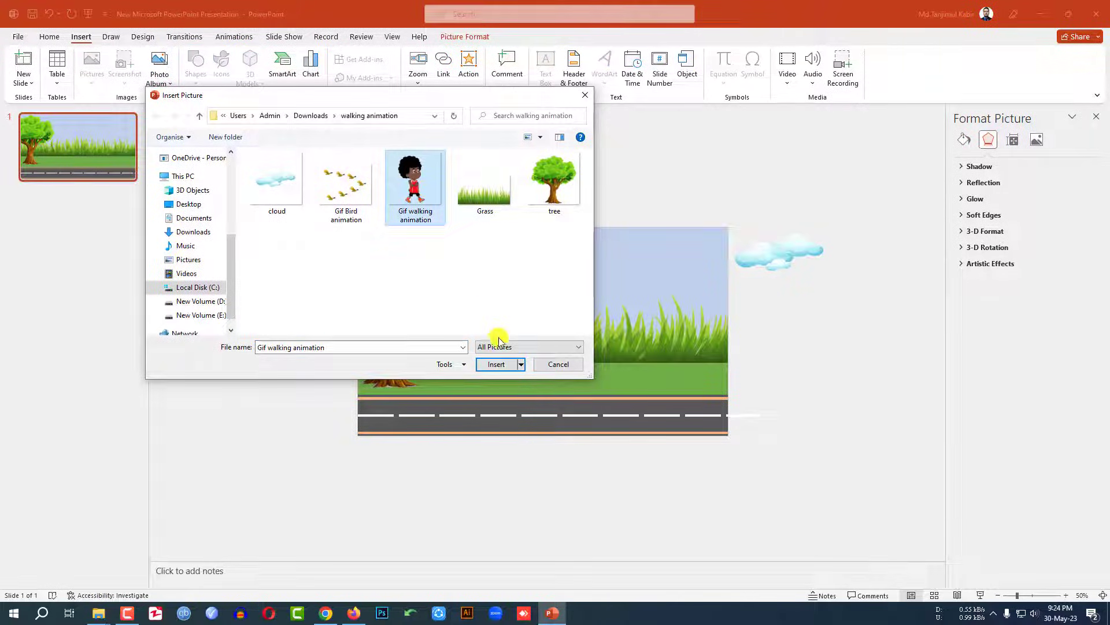
click(496, 363)
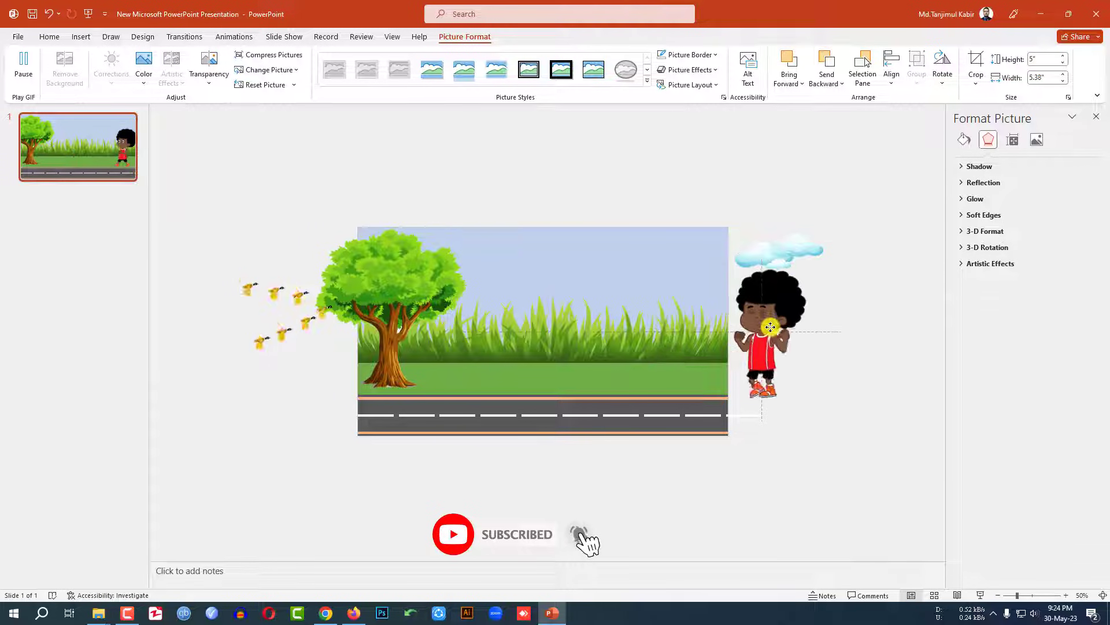
click(835, 266)
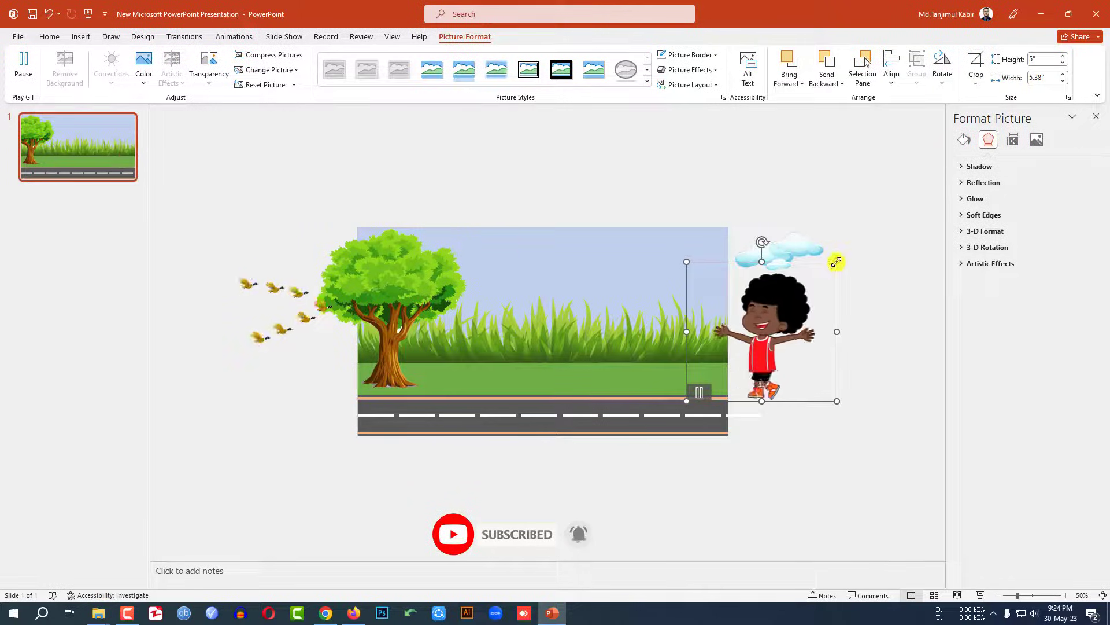
drag(837, 262, 784, 321)
Step: Search the browser for 'waling boy gif' images and switch back to PowerPoint
click(326, 615)
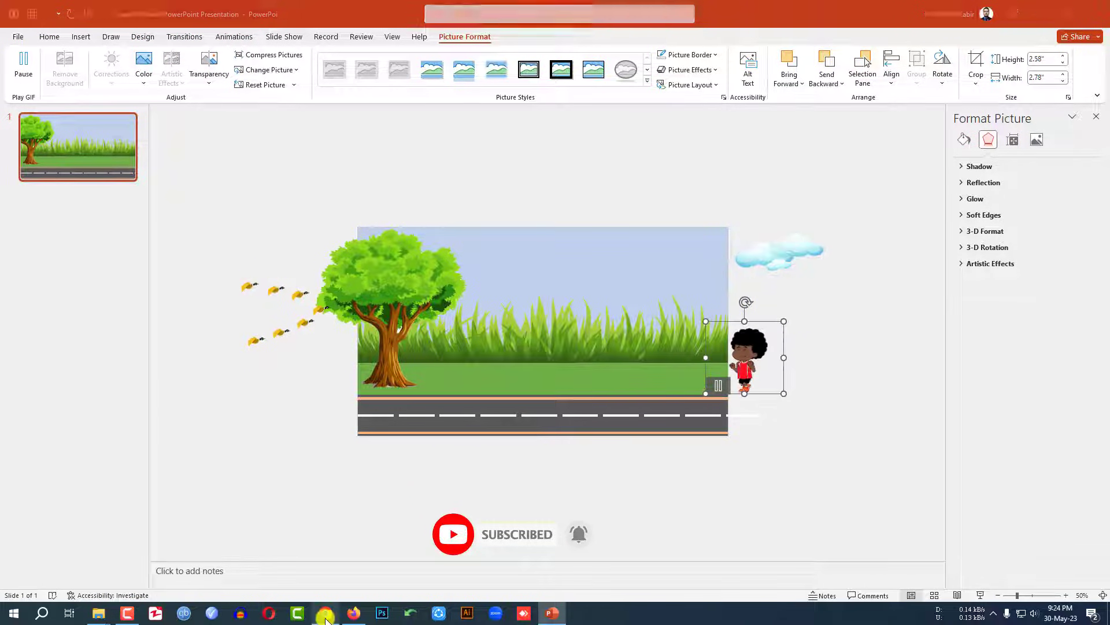
triple_click(153, 69)
text(waling boy gif)
click(144, 104)
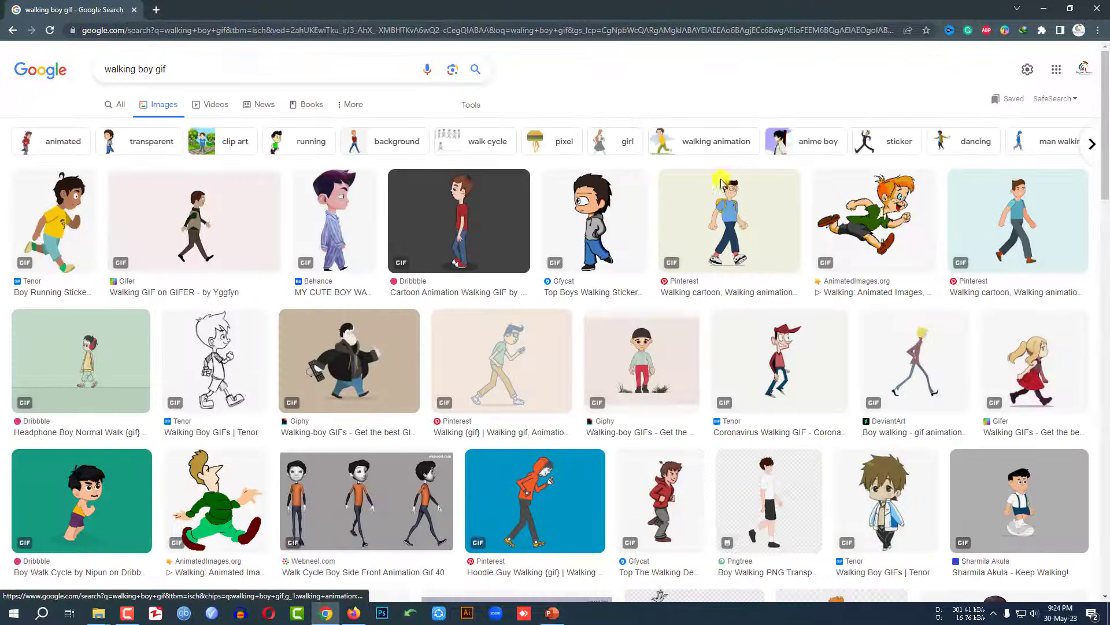
key(alt+Tab)
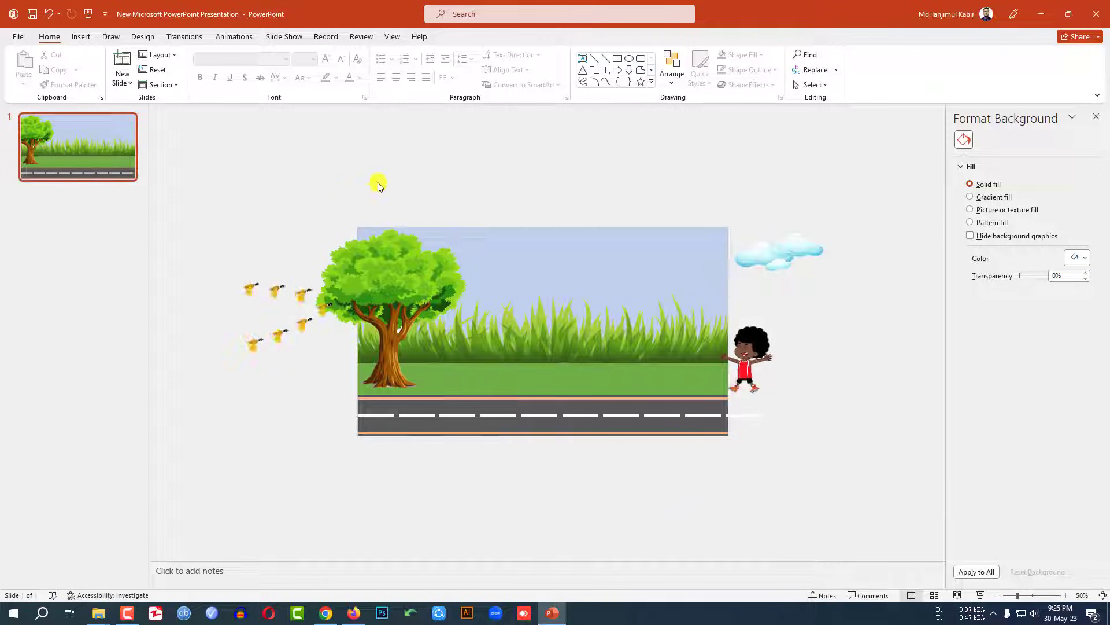
Step: Insert two online 'animated car' pictures and shrink the pink car to 2.5 by 1.25 inches
click(80, 37)
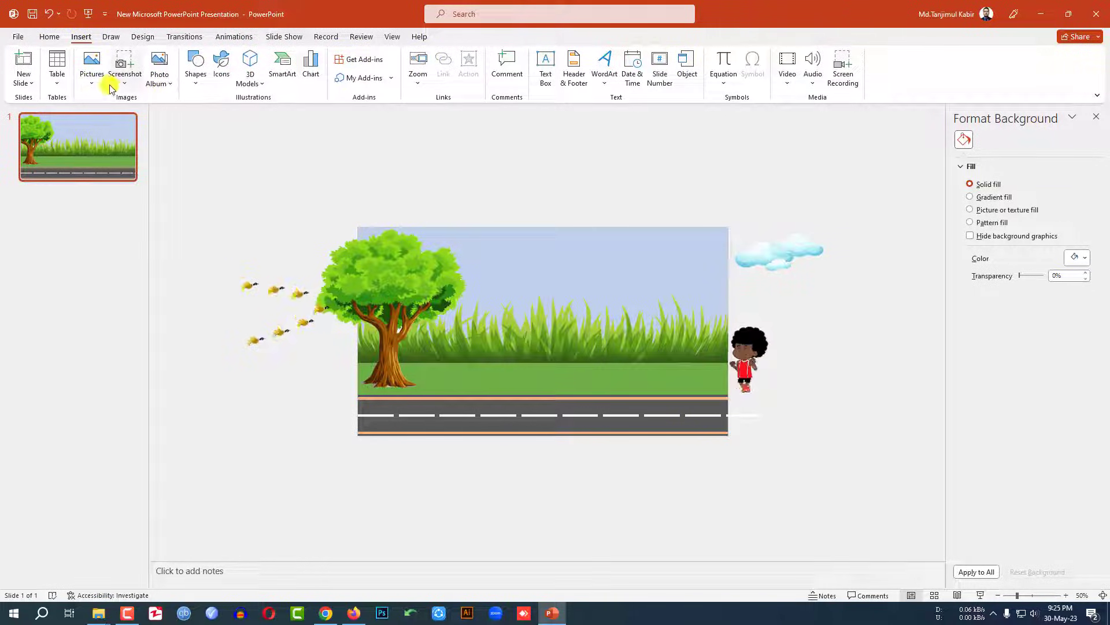
click(92, 75)
click(117, 152)
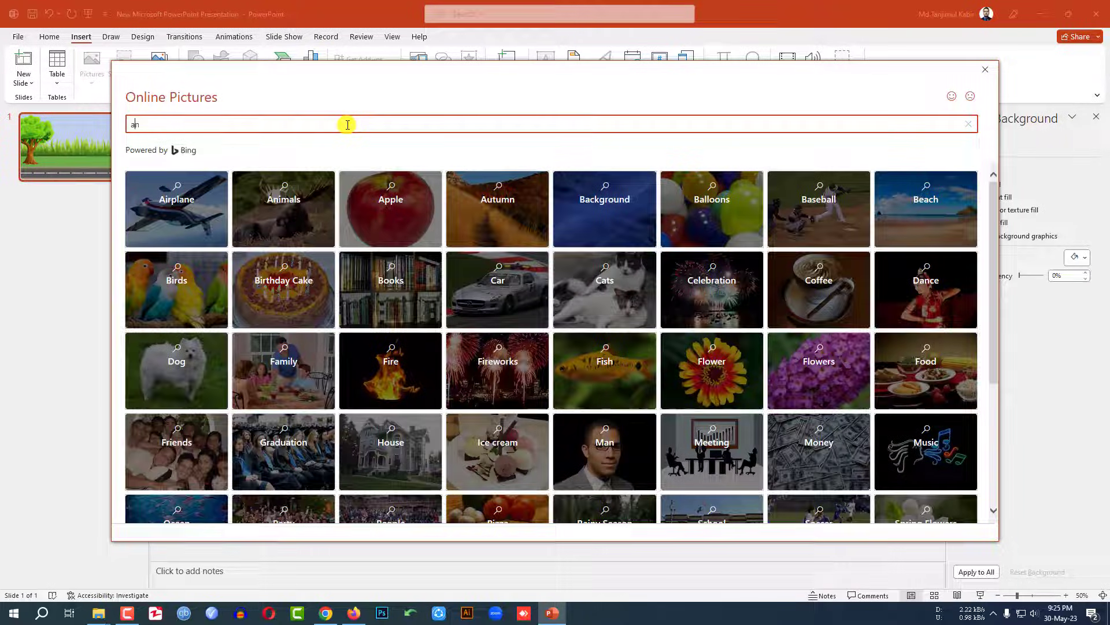
text(animated car)
key(Return)
click(457, 224)
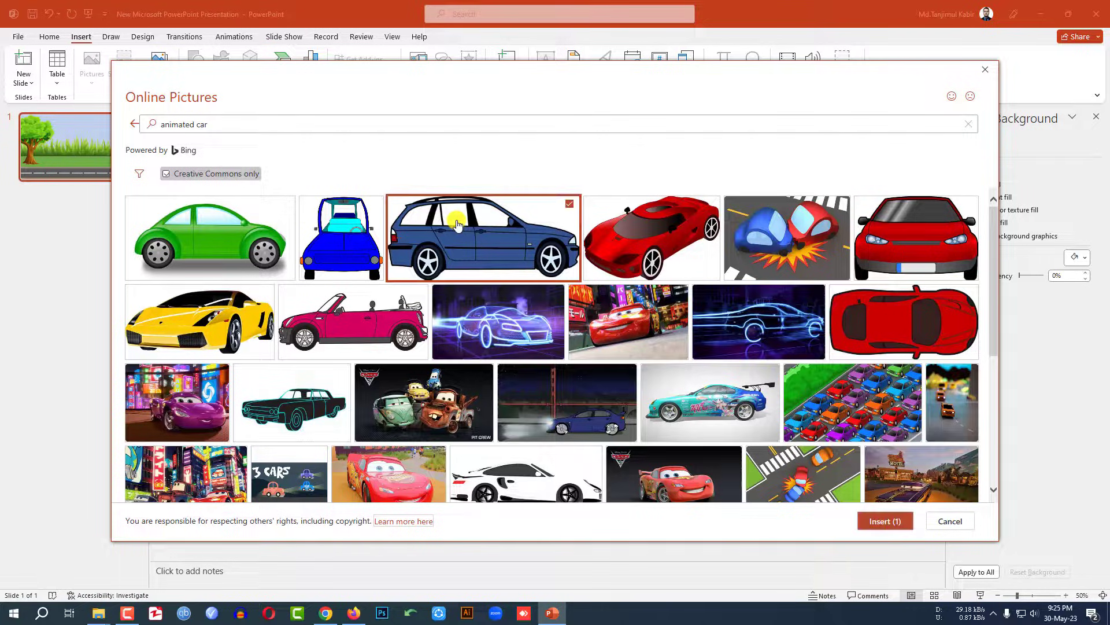
click(885, 522)
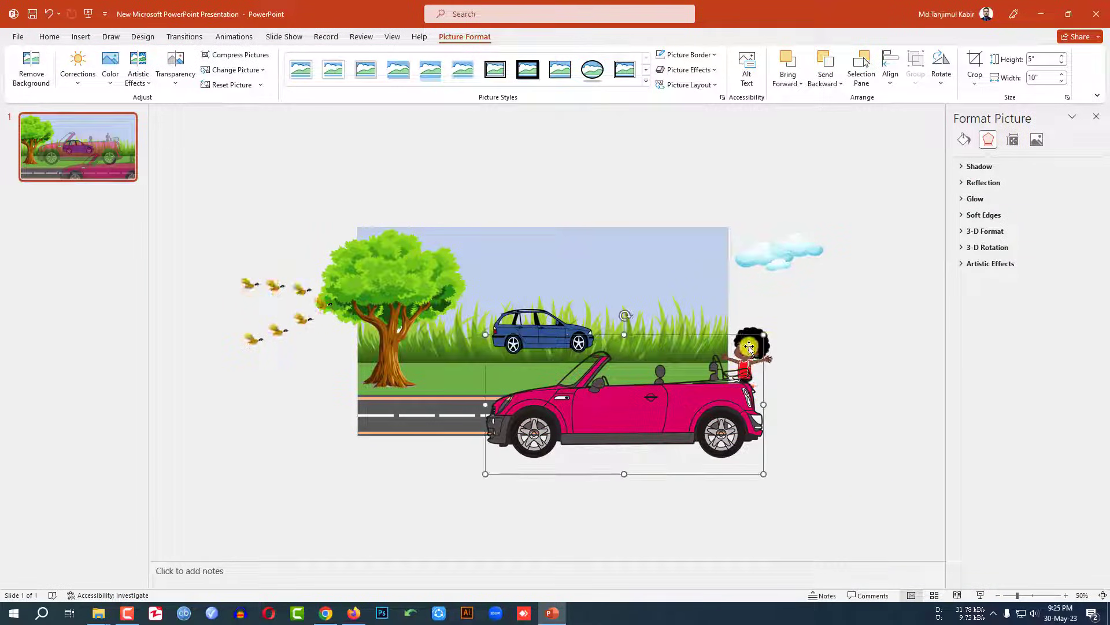
drag(764, 337, 755, 427)
Step: Move the blue car off the slide's right edge beside the boy, then reselect the boy
scroll(755, 427, up, 3)
click(491, 324)
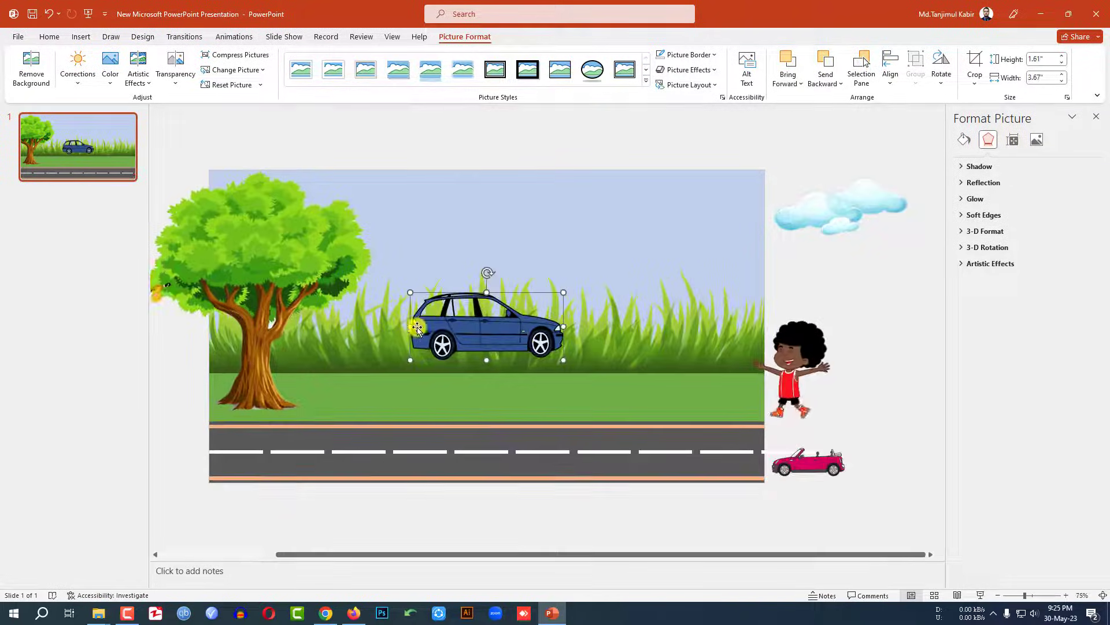
drag(493, 327, 811, 434)
click(867, 419)
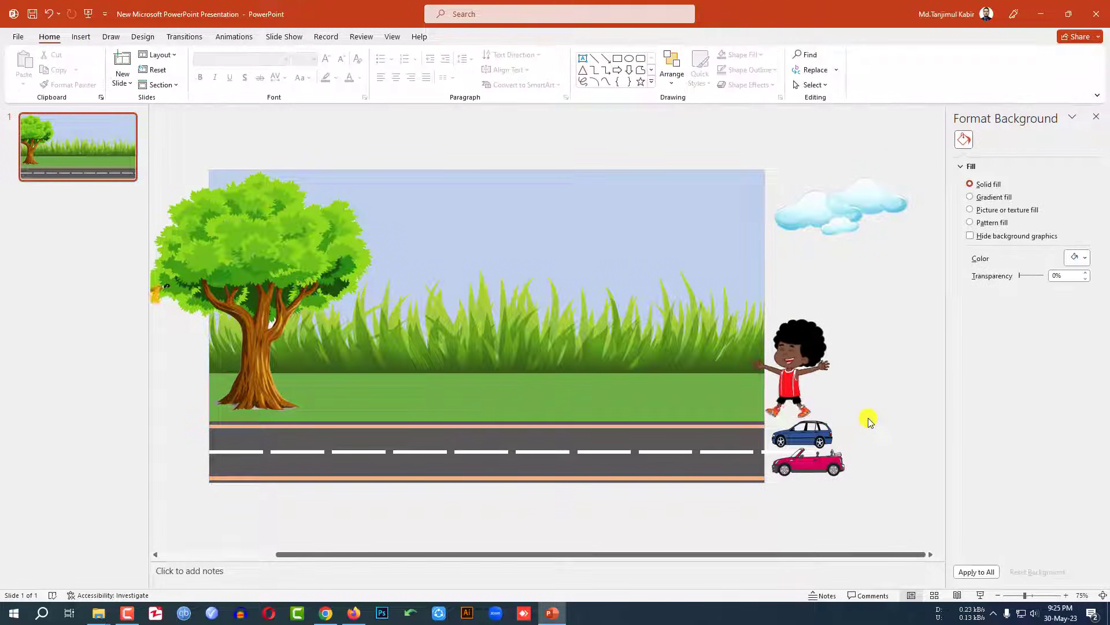
ctrl+scroll(868, 418, down, 1)
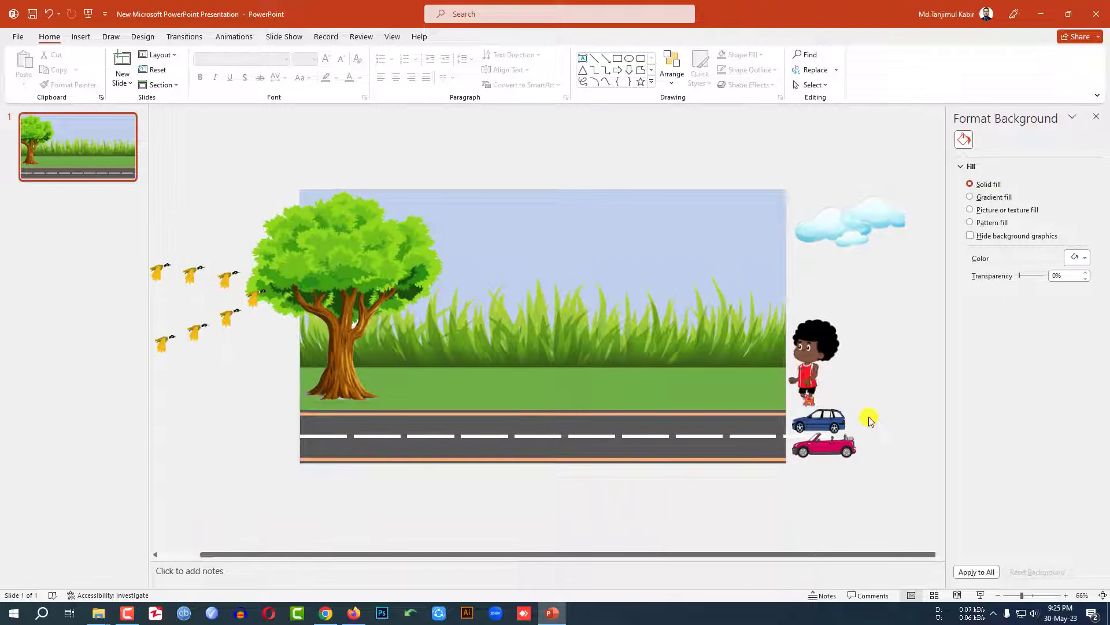
drag(583, 554, 560, 554)
click(896, 389)
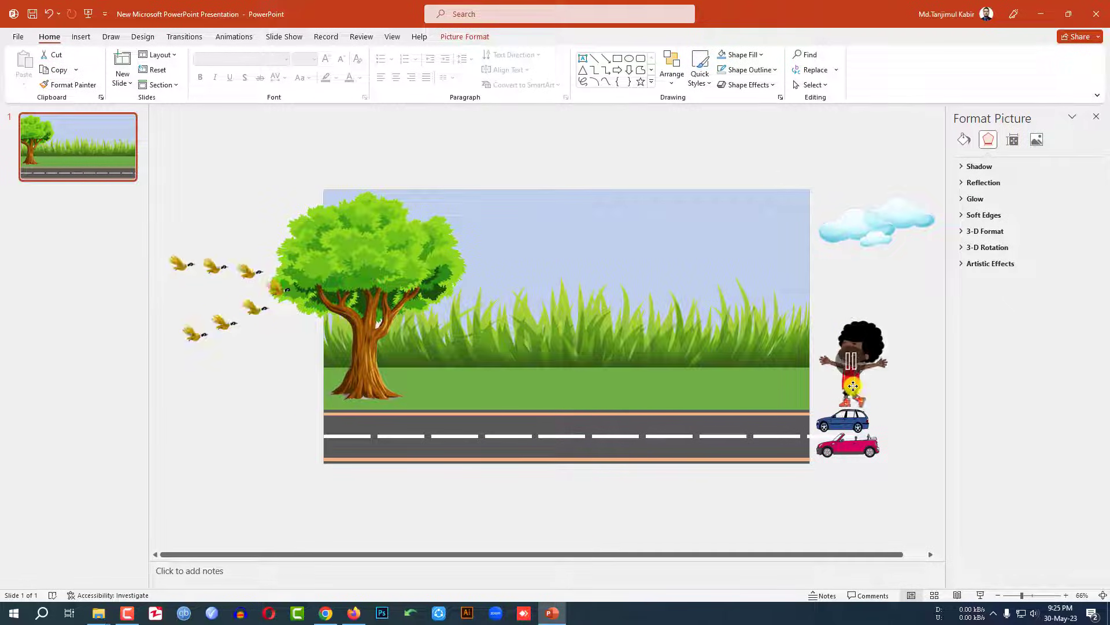
click(913, 390)
click(866, 341)
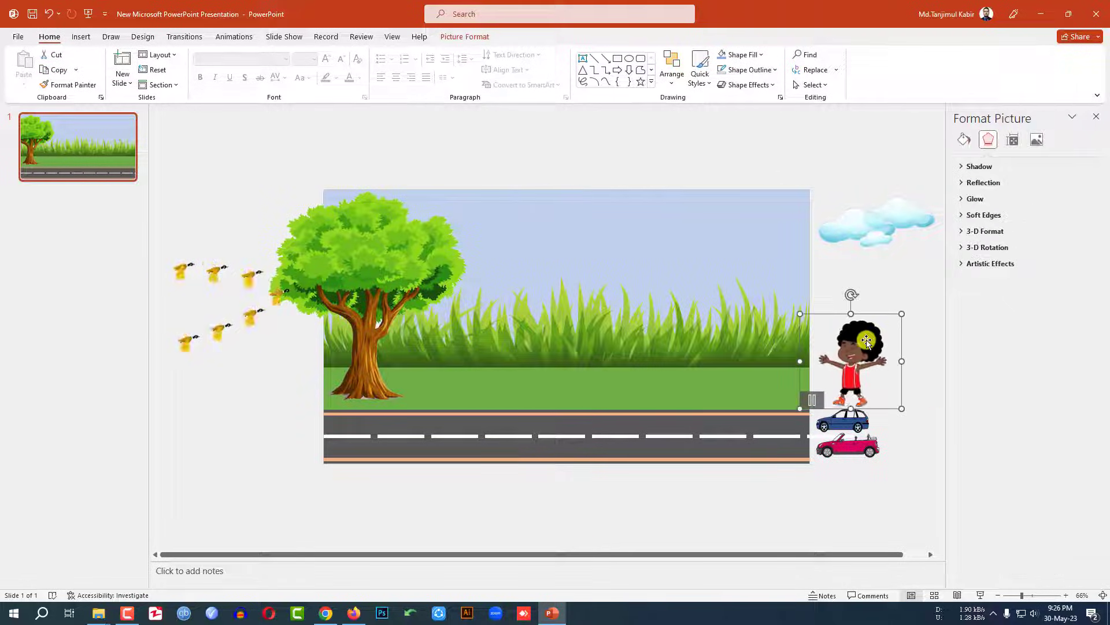
click(234, 37)
Step: Give the boy a leftward Lines motion path ending beside the tree
click(800, 87)
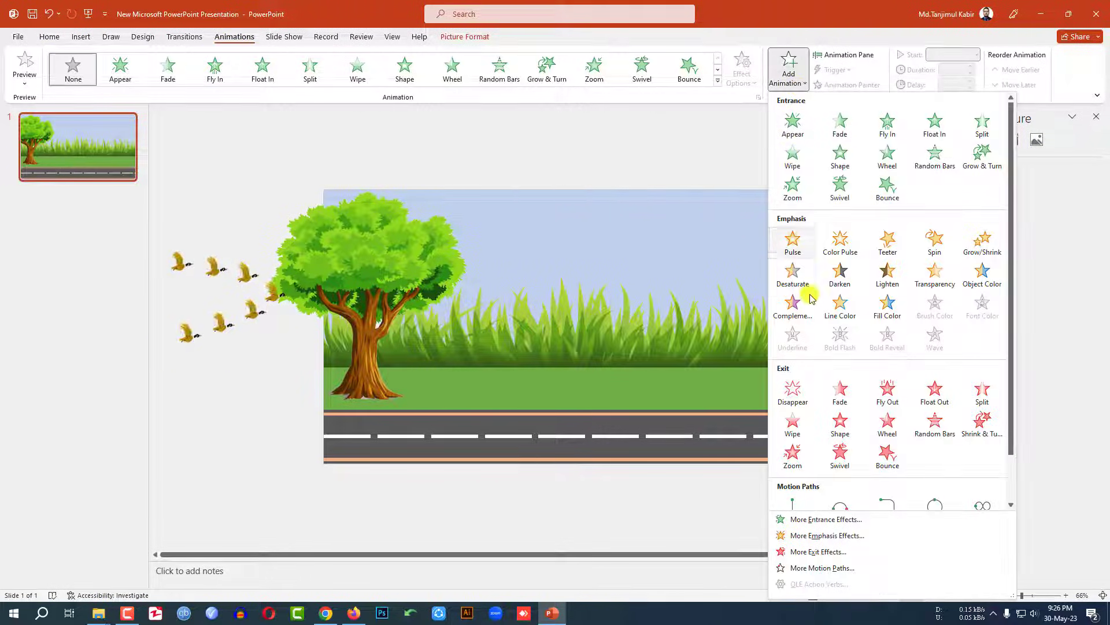
scroll(811, 298, down, 1)
click(793, 457)
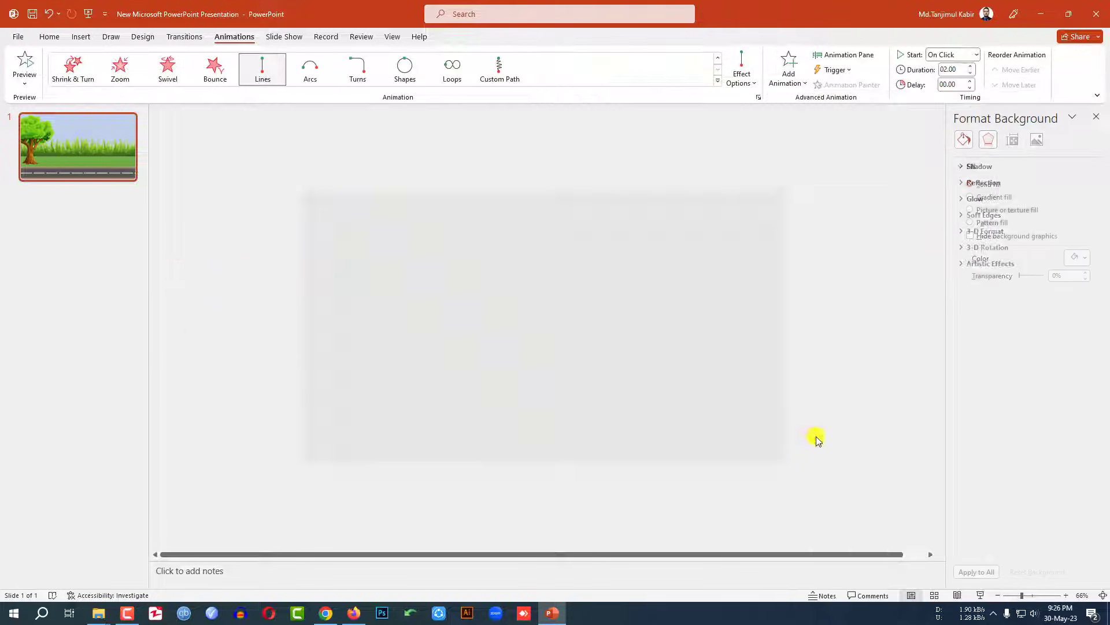
click(755, 85)
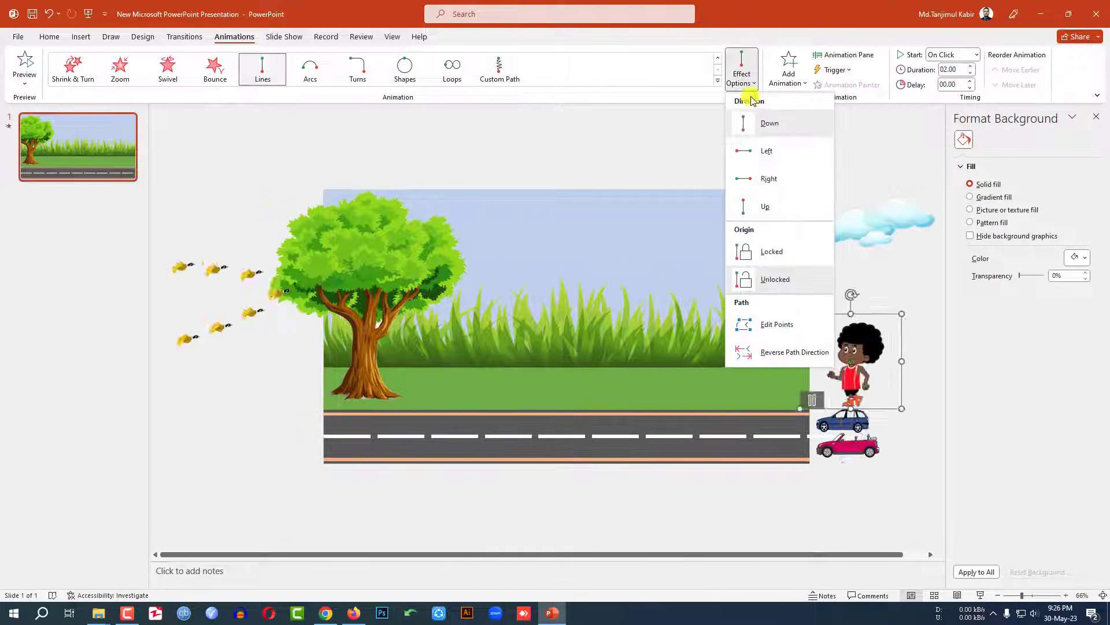
click(771, 153)
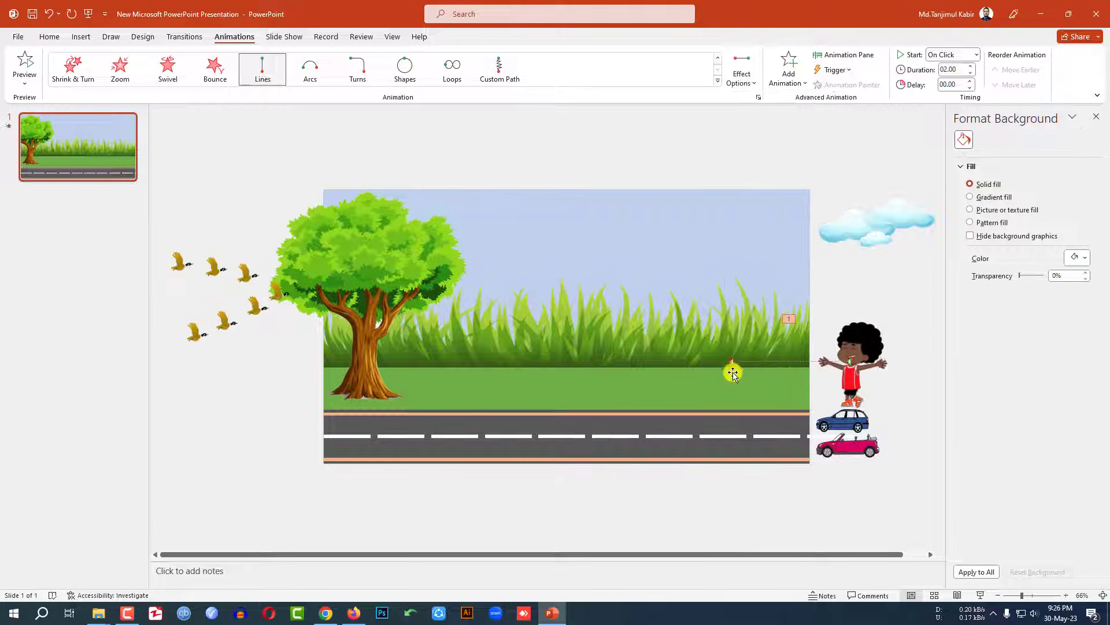
click(731, 363)
click(730, 363)
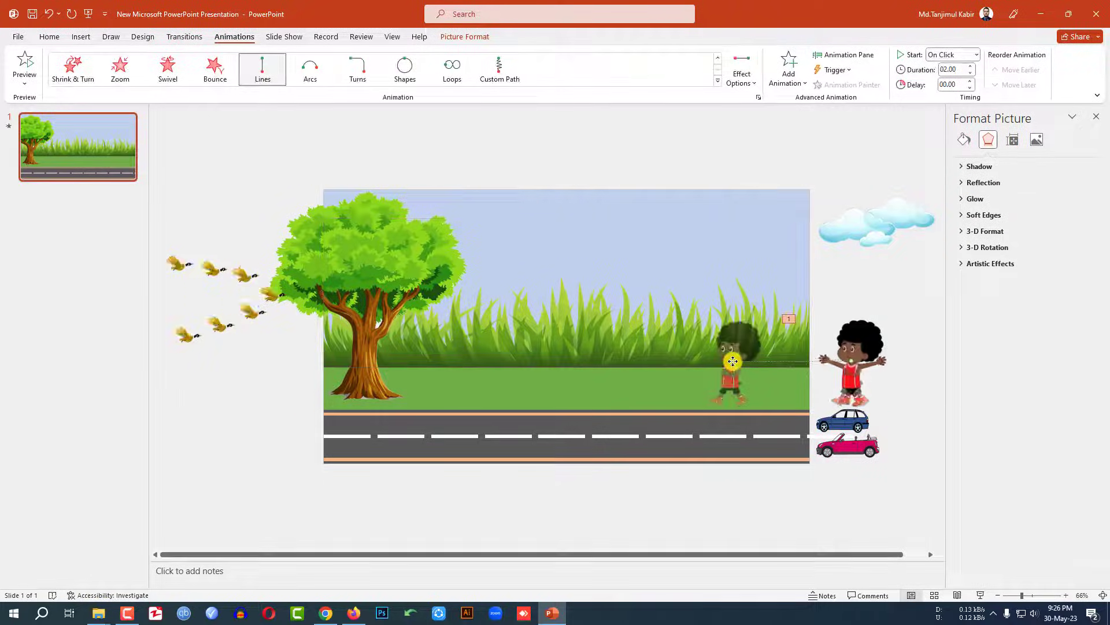
drag(731, 363, 276, 364)
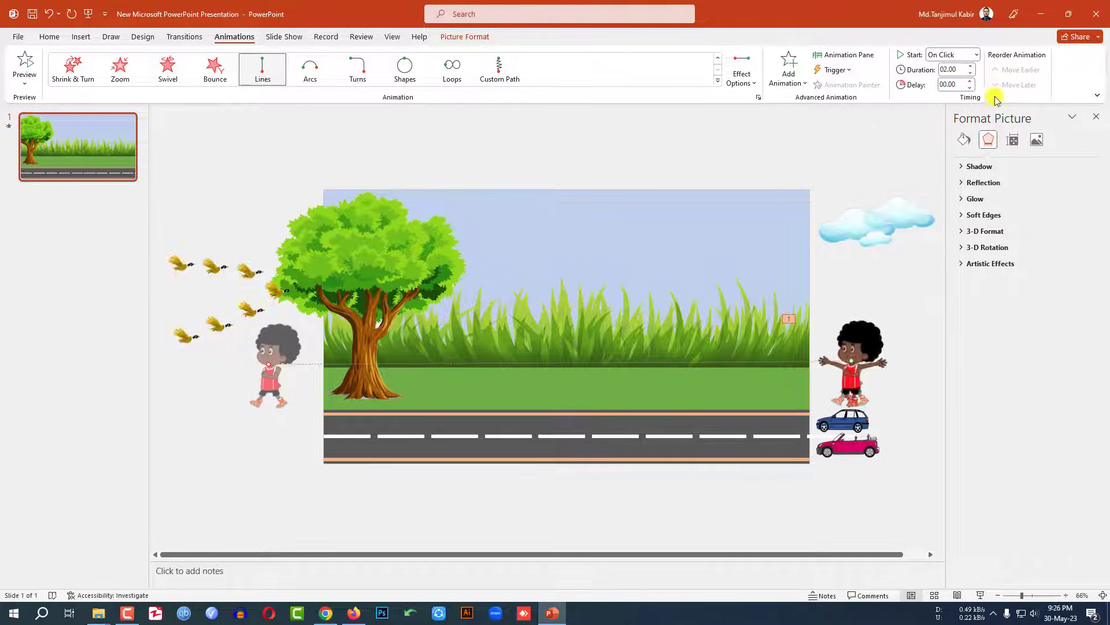
Step: Set the boy's path smooth start to 0 and its duration to 8 seconds
click(848, 54)
click(1074, 156)
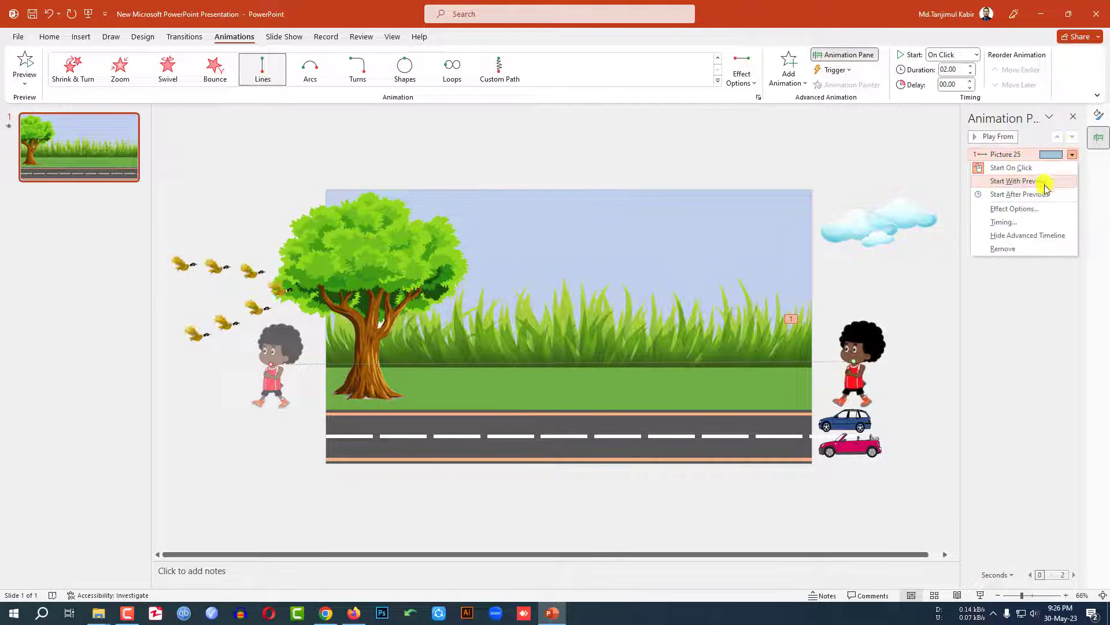
click(1021, 208)
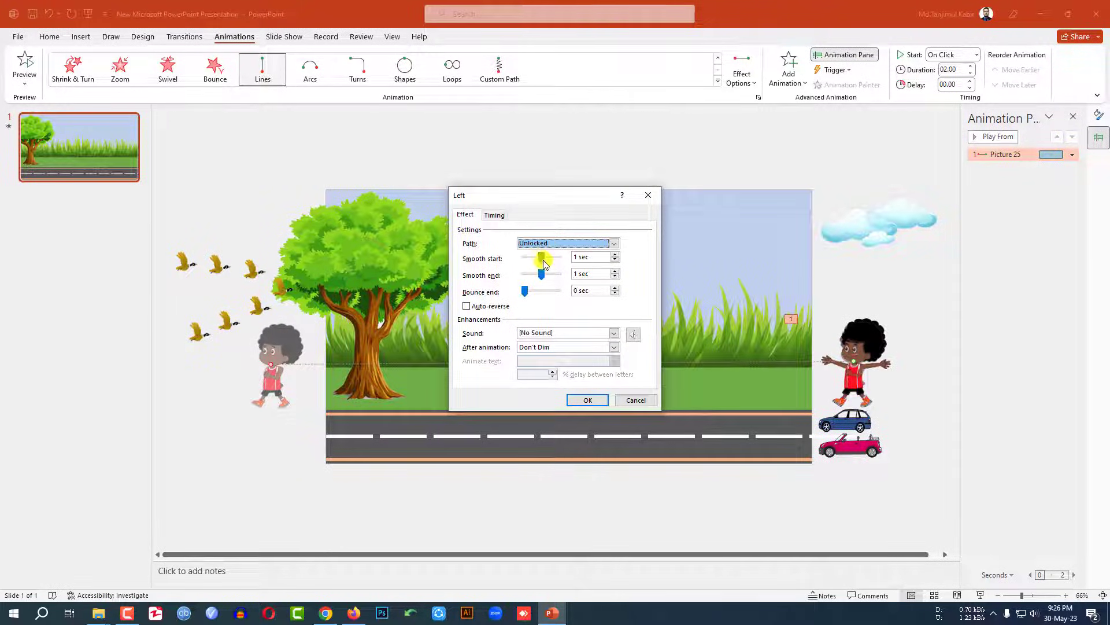
drag(543, 263, 502, 263)
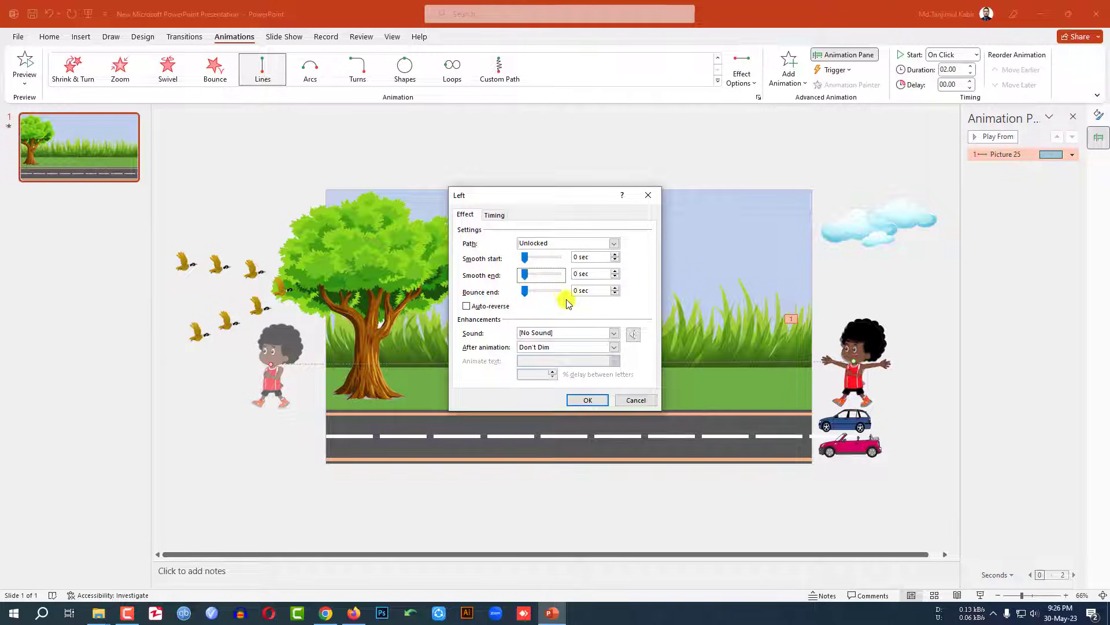
click(585, 400)
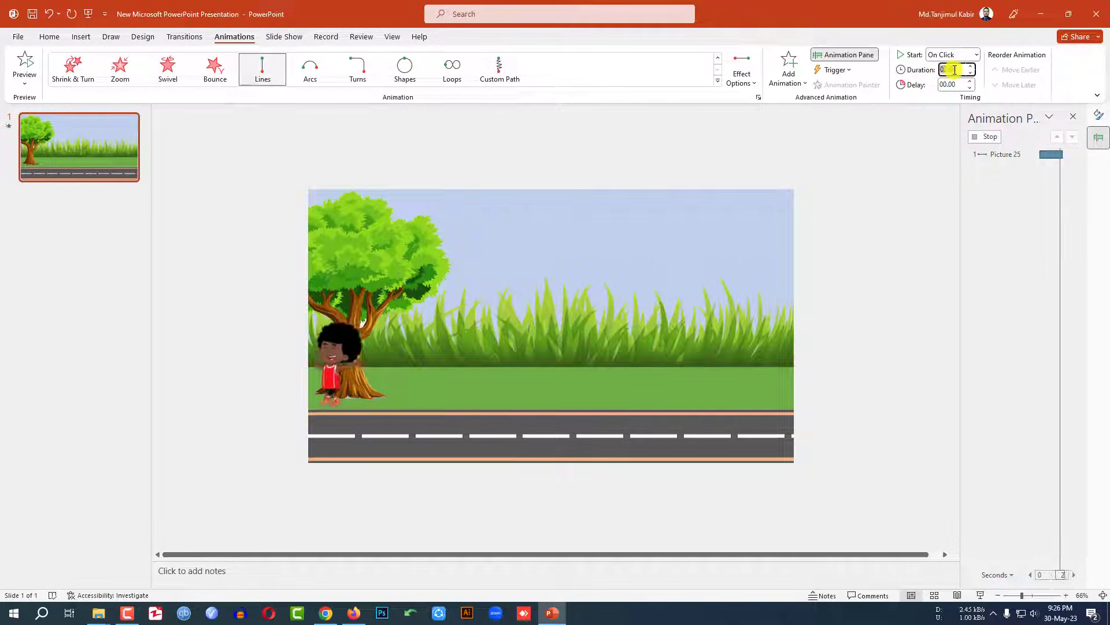
text(8)
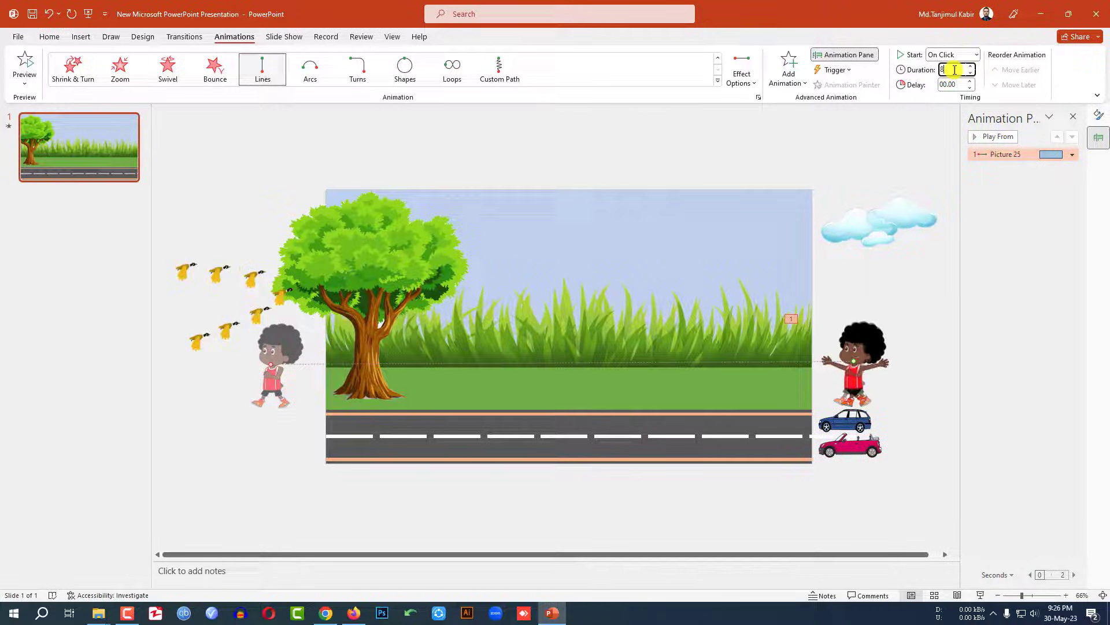
click(924, 278)
Step: Give the bird flock a rightward Lines motion path stretched to end at the cloud
click(263, 305)
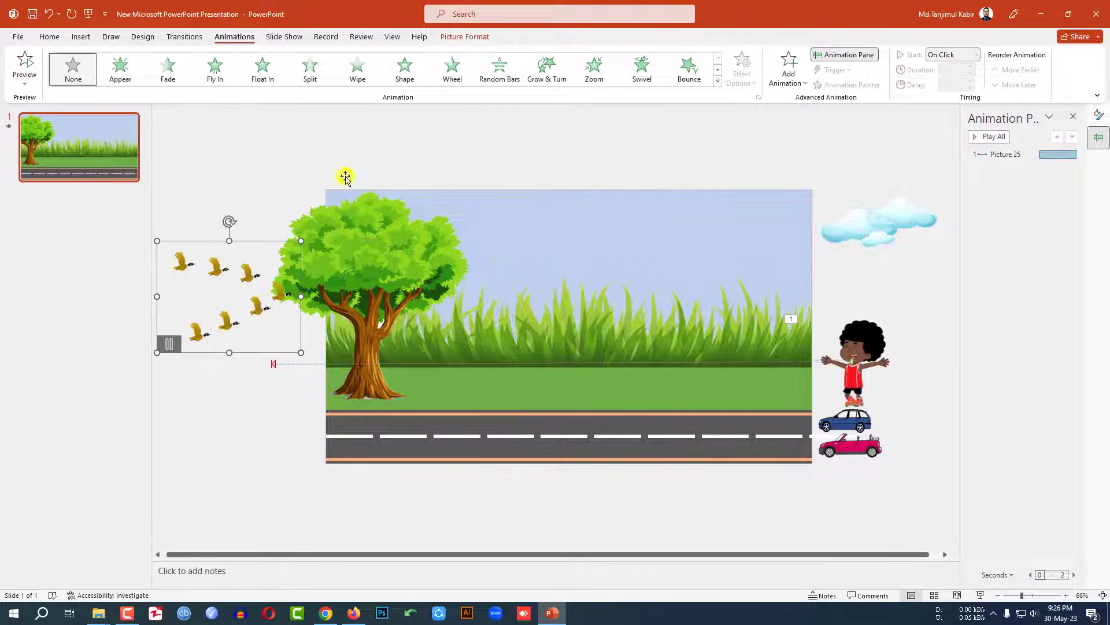
click(792, 82)
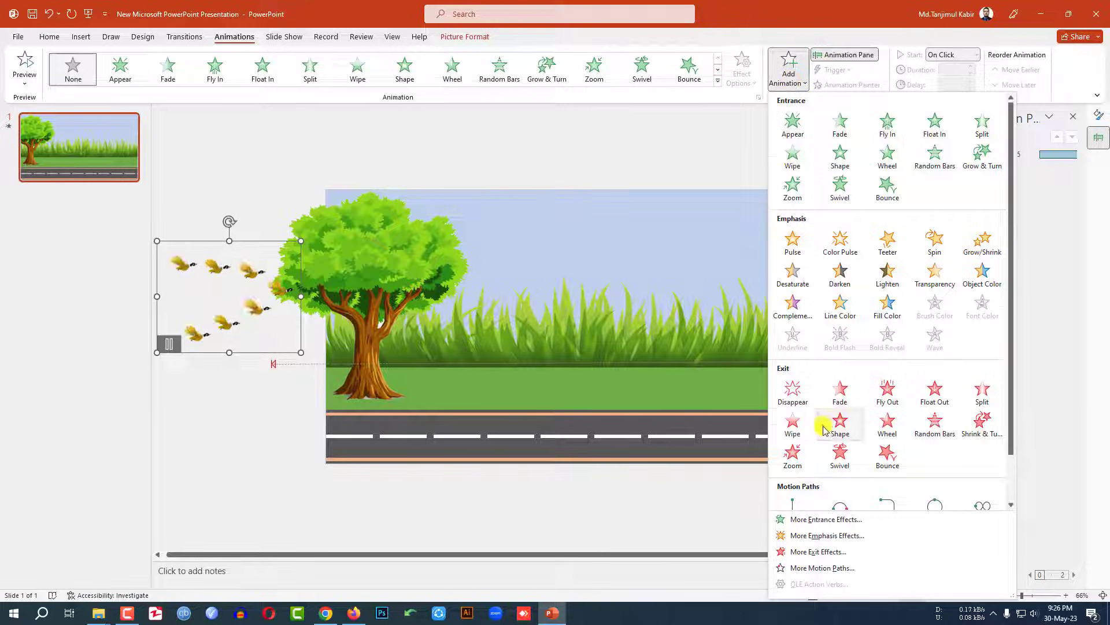
scroll(794, 461, down, 2)
click(793, 462)
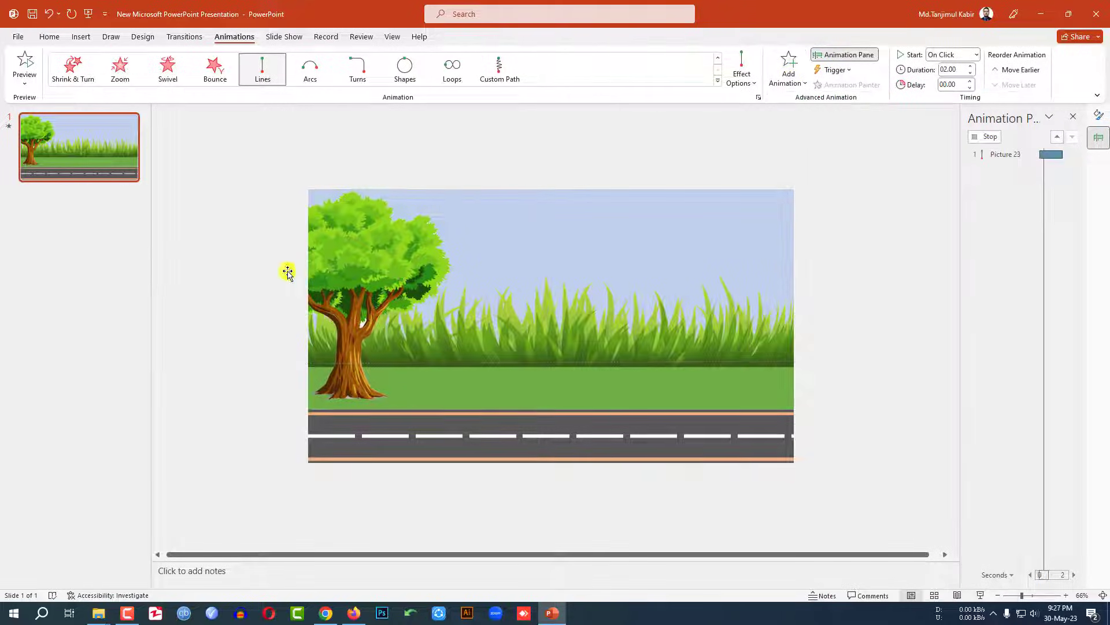
click(742, 72)
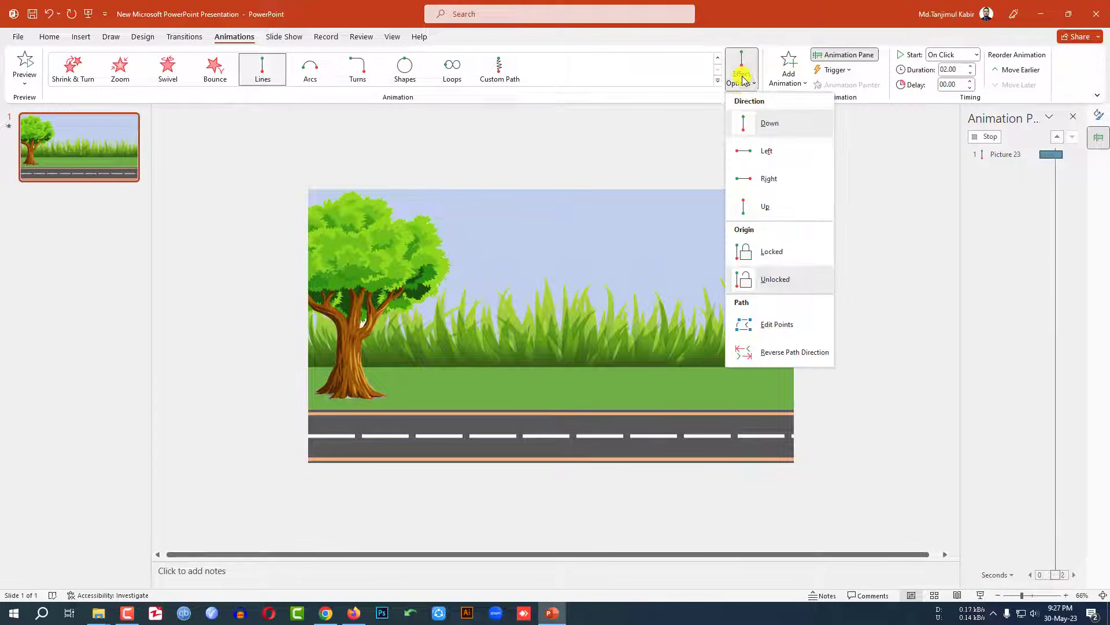
click(770, 178)
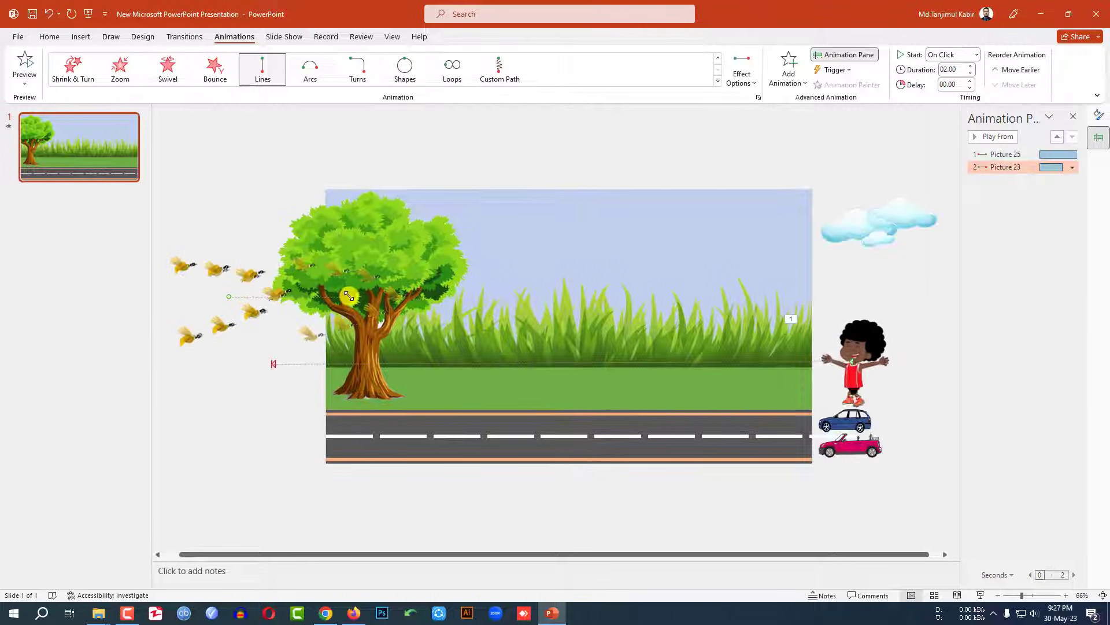
mouse_move(349, 296)
mouse_down()
mouse_move(575, 258)
mouse_move(901, 234)
mouse_up()
Step: Set the birds to start With Previous over 8 seconds and confirm their effect settings
click(977, 54)
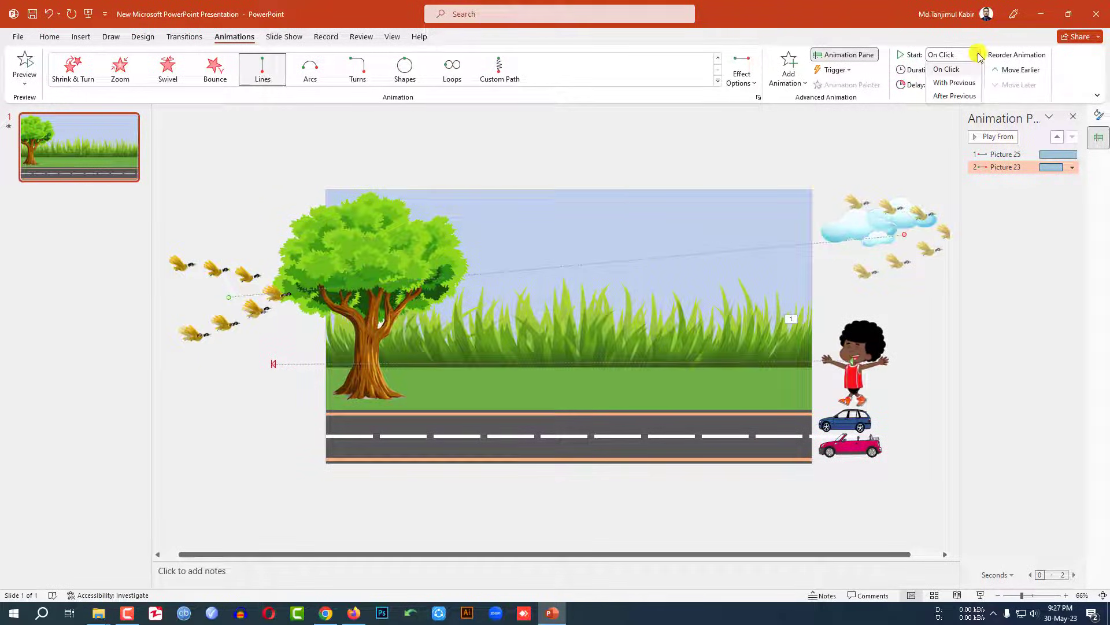
click(960, 83)
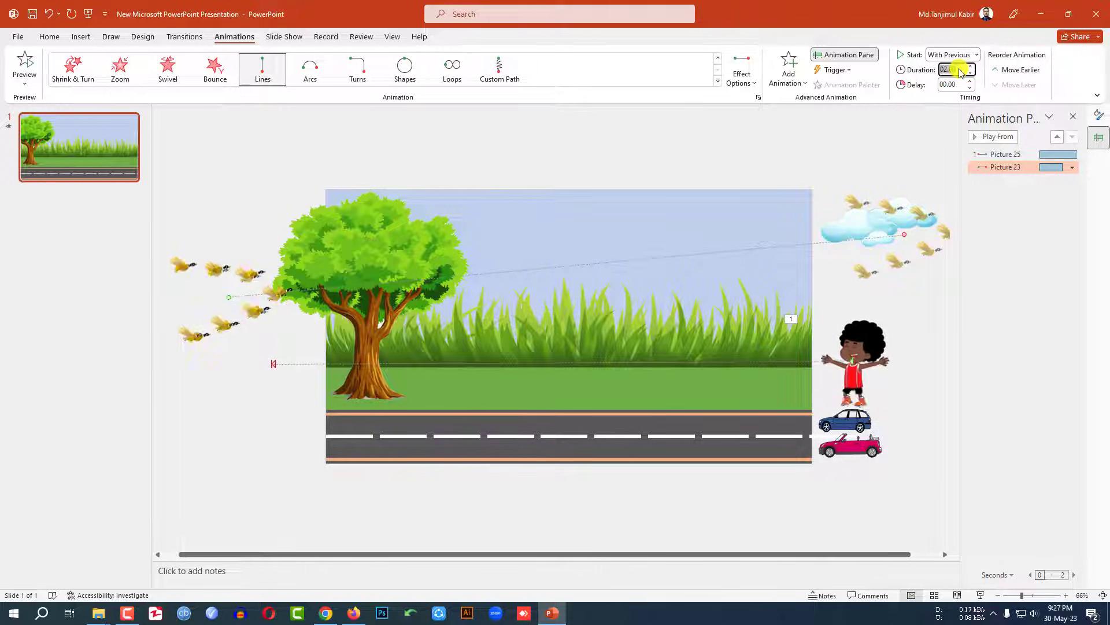
click(932, 134)
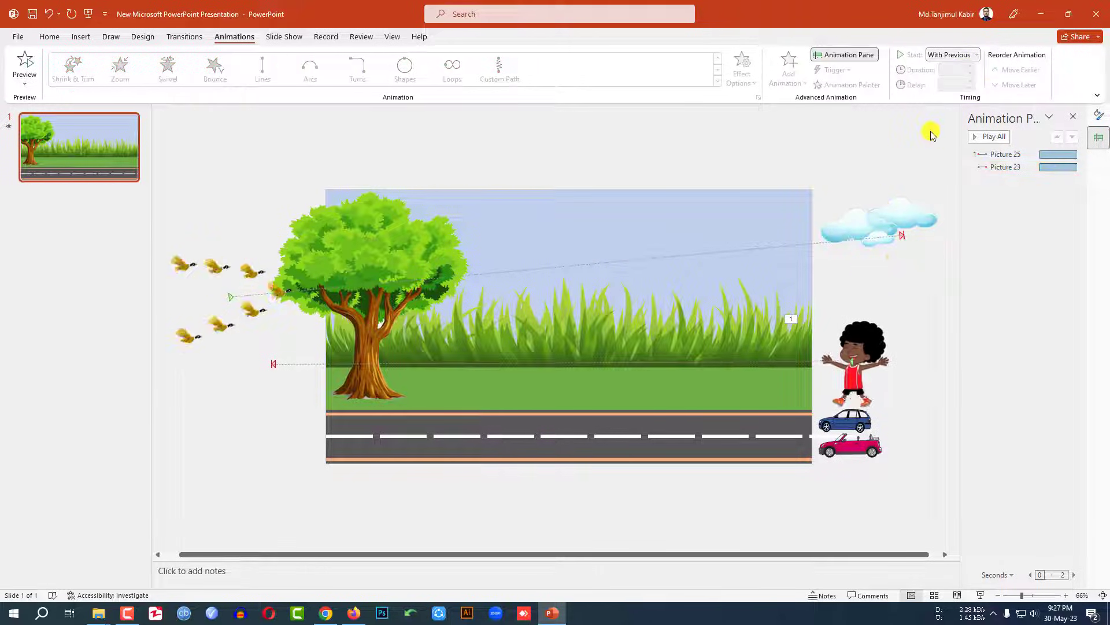
click(1046, 168)
click(1072, 167)
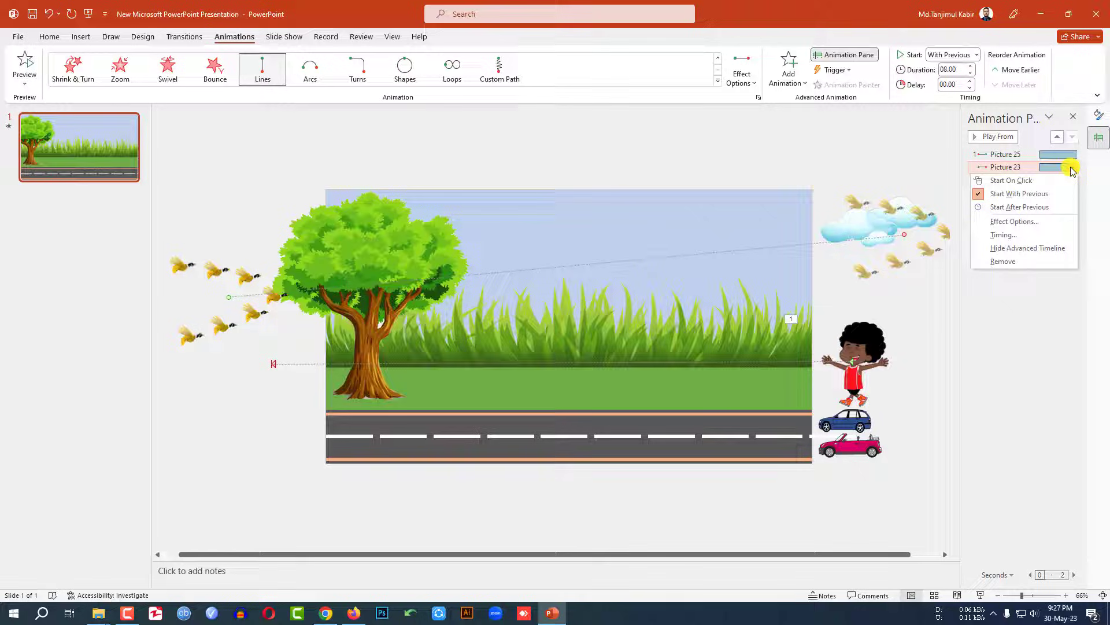
click(1014, 221)
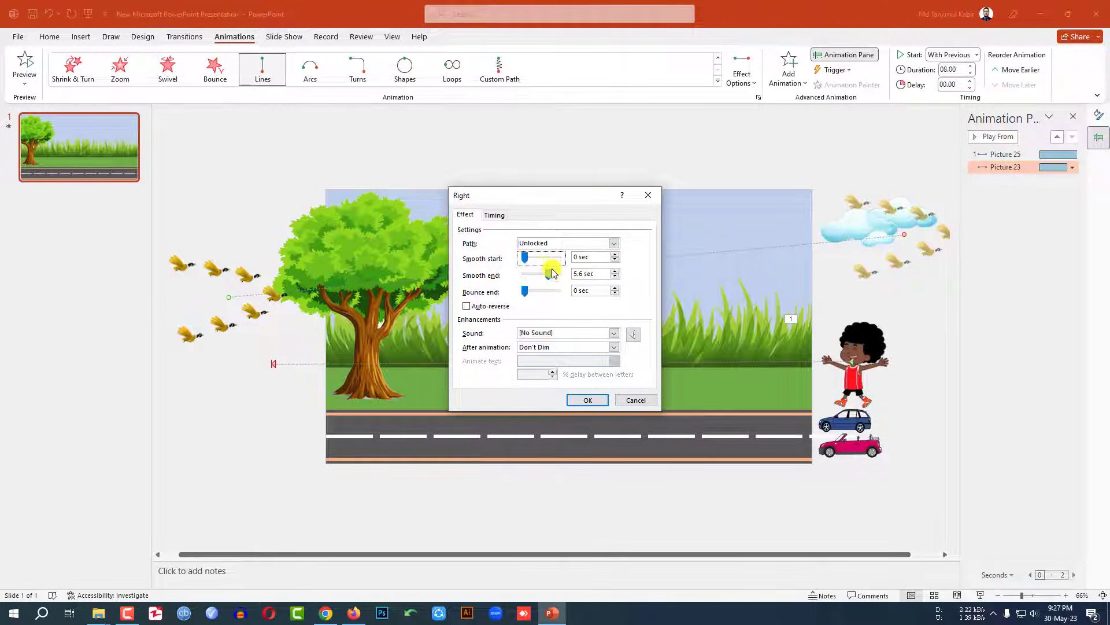
click(587, 400)
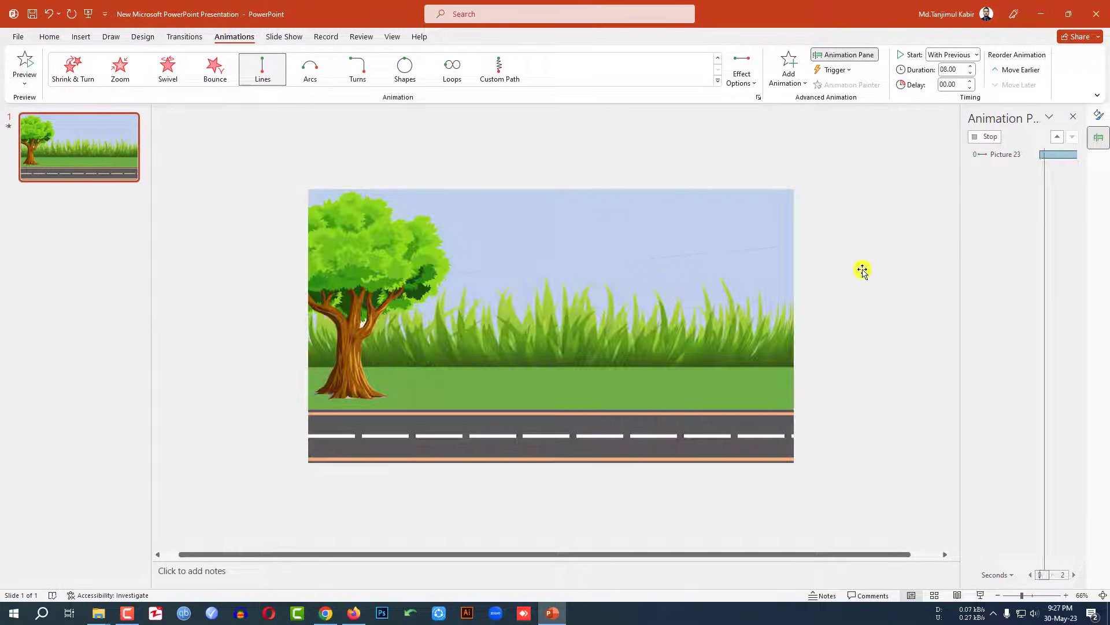
click(837, 228)
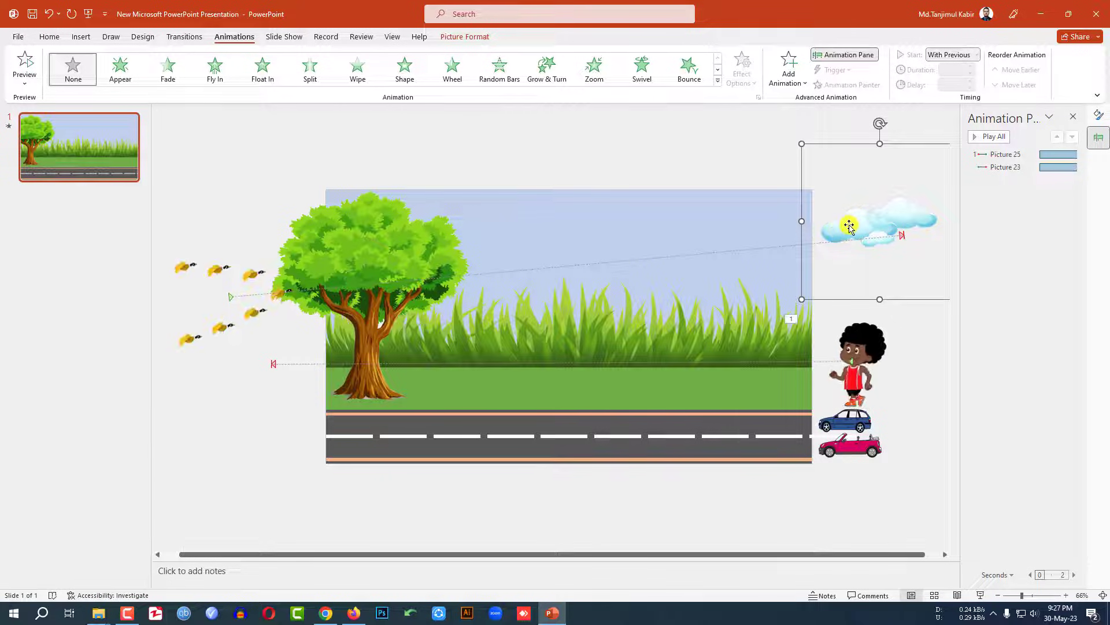
Step: Give the second cloud a leftward Lines motion path lasting 8 seconds
click(788, 68)
scroll(801, 347, down, 2)
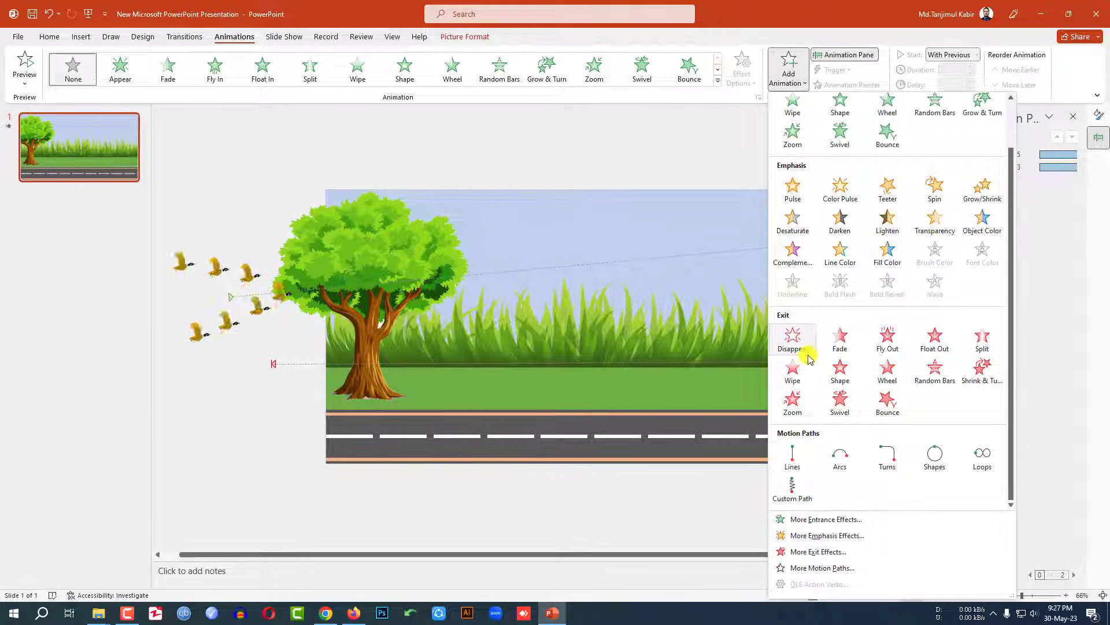
click(791, 457)
click(742, 73)
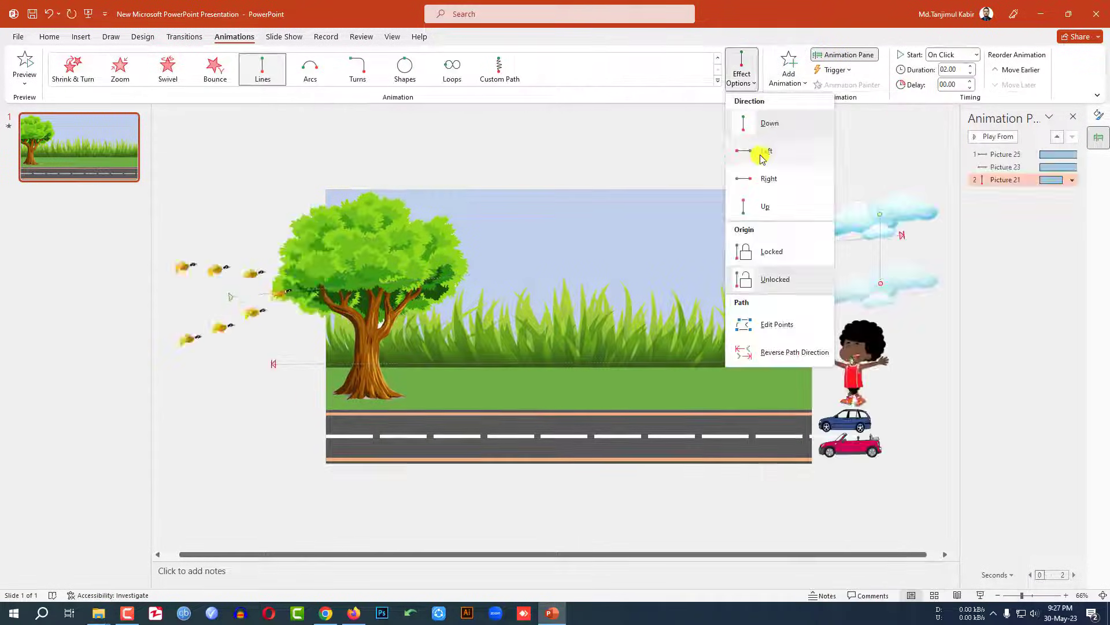
click(758, 158)
click(957, 70)
text(8)
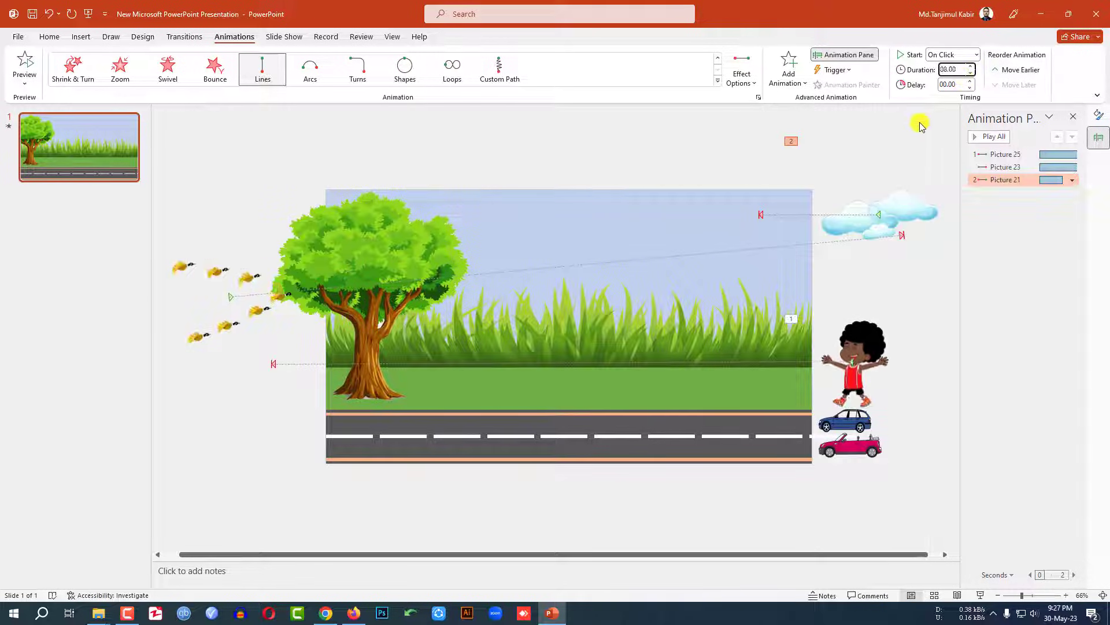
Step: Set the cloud's smooth end to 0 and extend its path to above the tree
click(1073, 180)
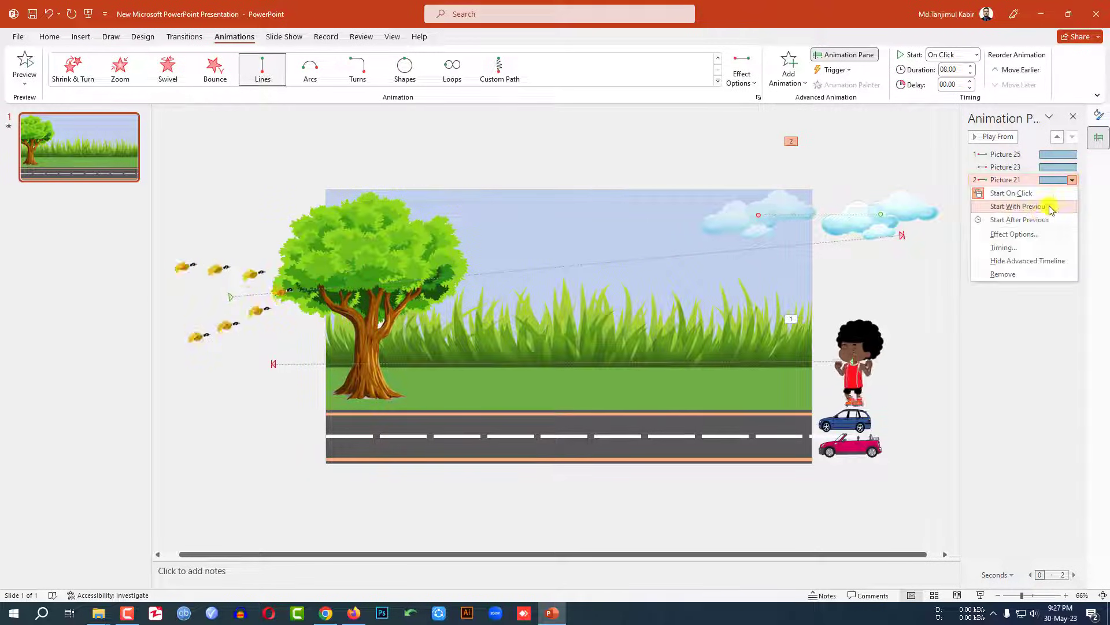
click(1032, 236)
drag(539, 278, 524, 275)
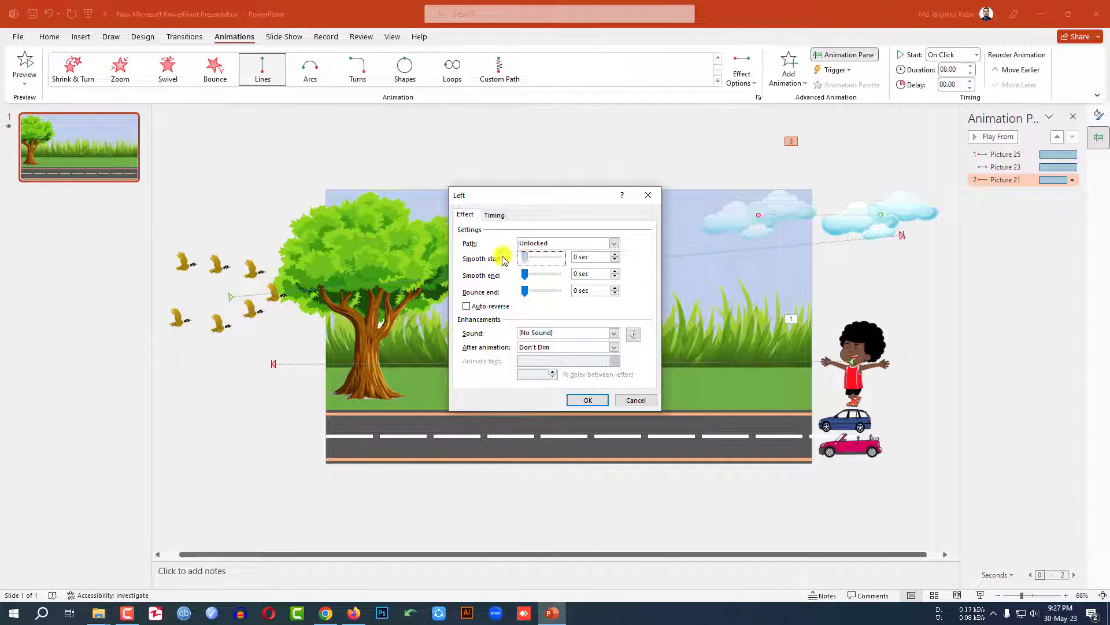
click(585, 399)
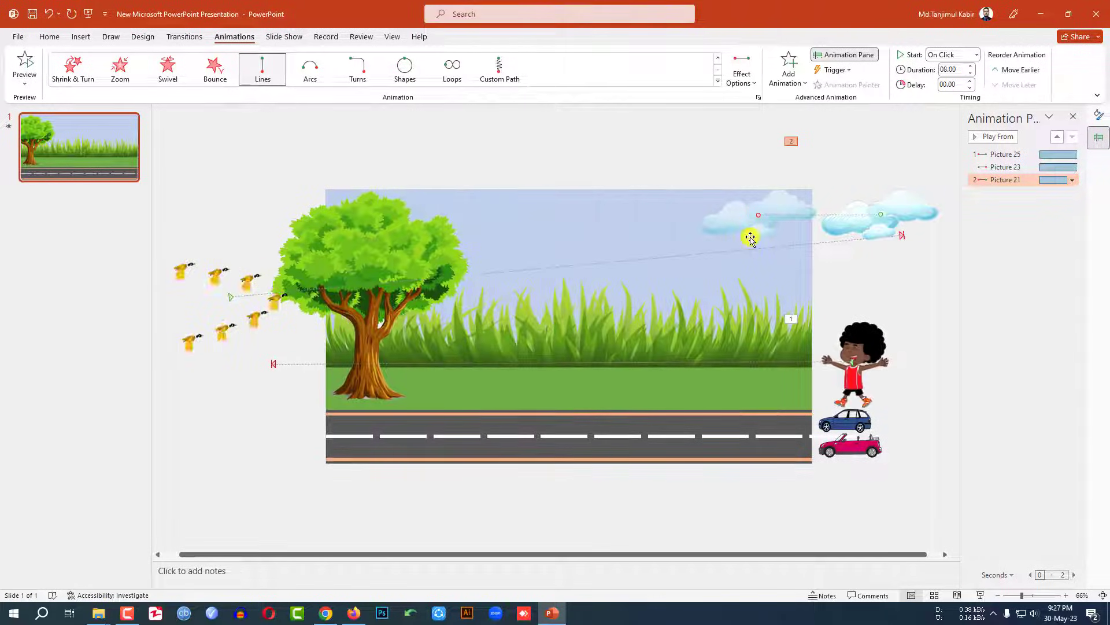
drag(747, 212, 298, 230)
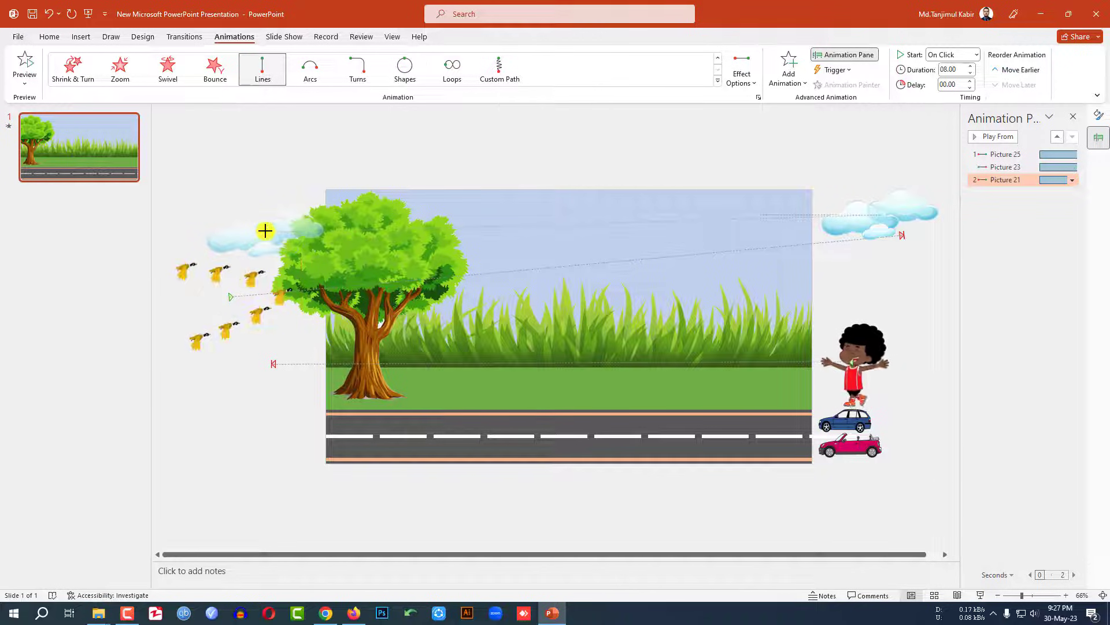
click(479, 165)
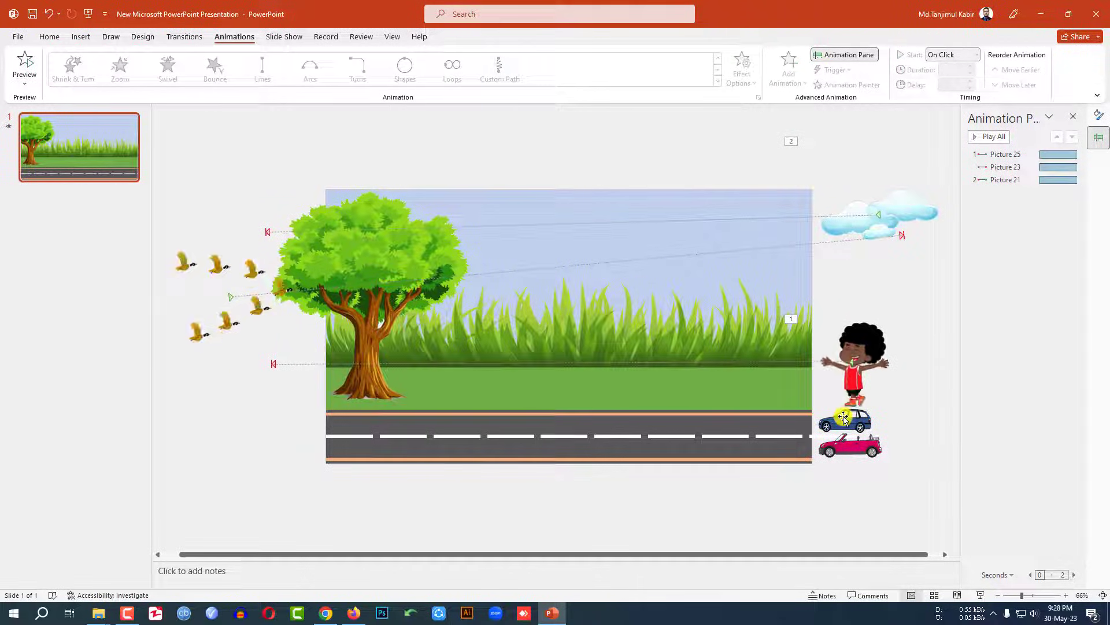
Step: Give both cars leftward Lines motion paths
click(844, 418)
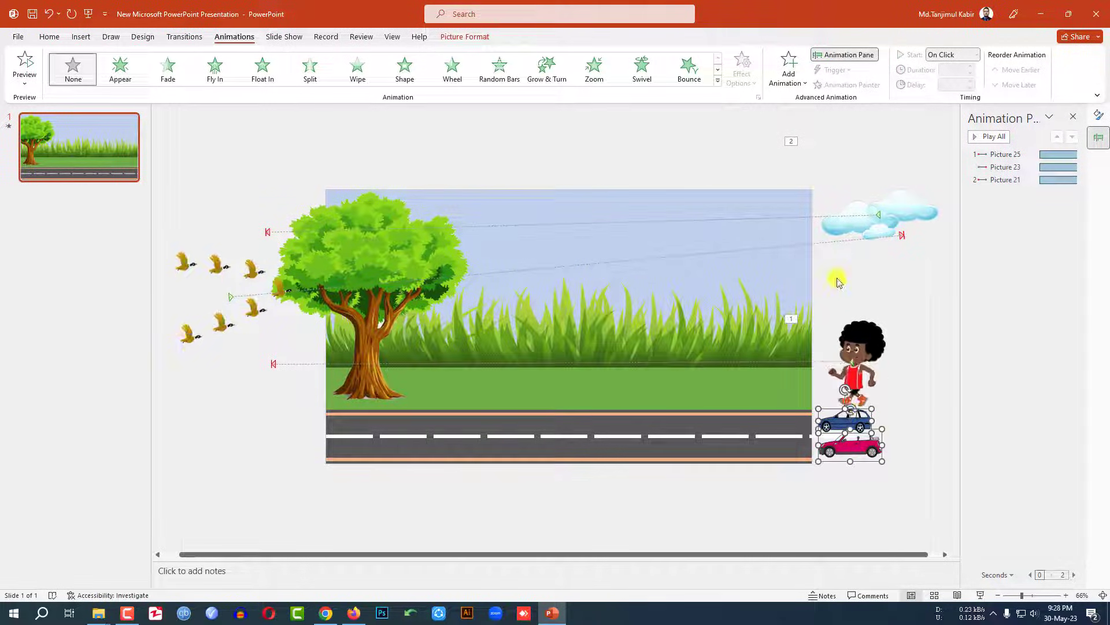
click(789, 69)
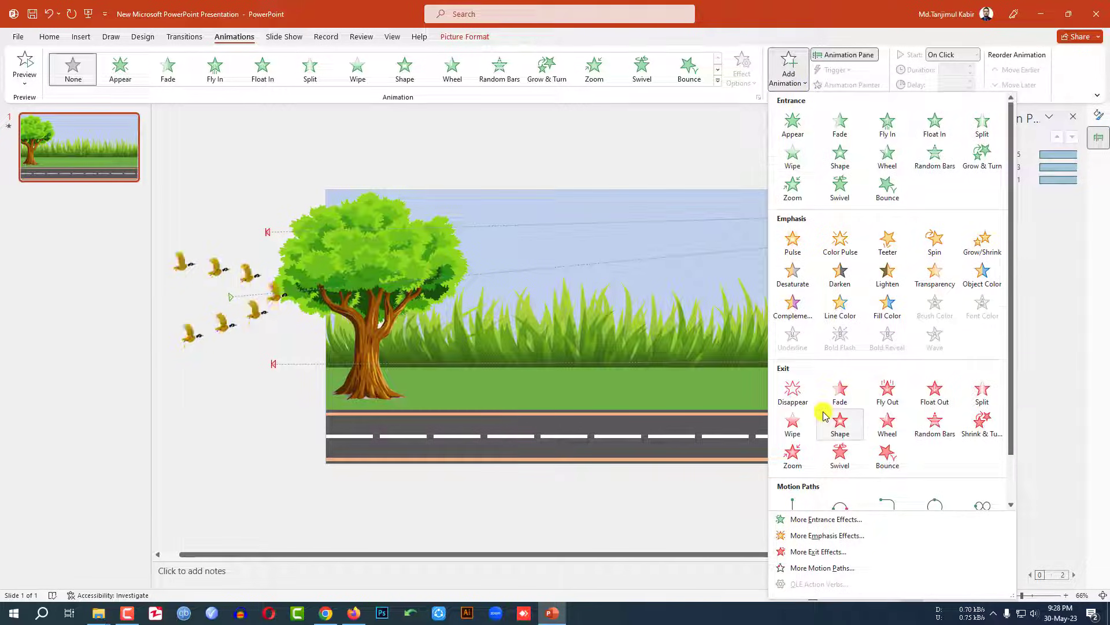
scroll(824, 415, down, 1)
click(798, 459)
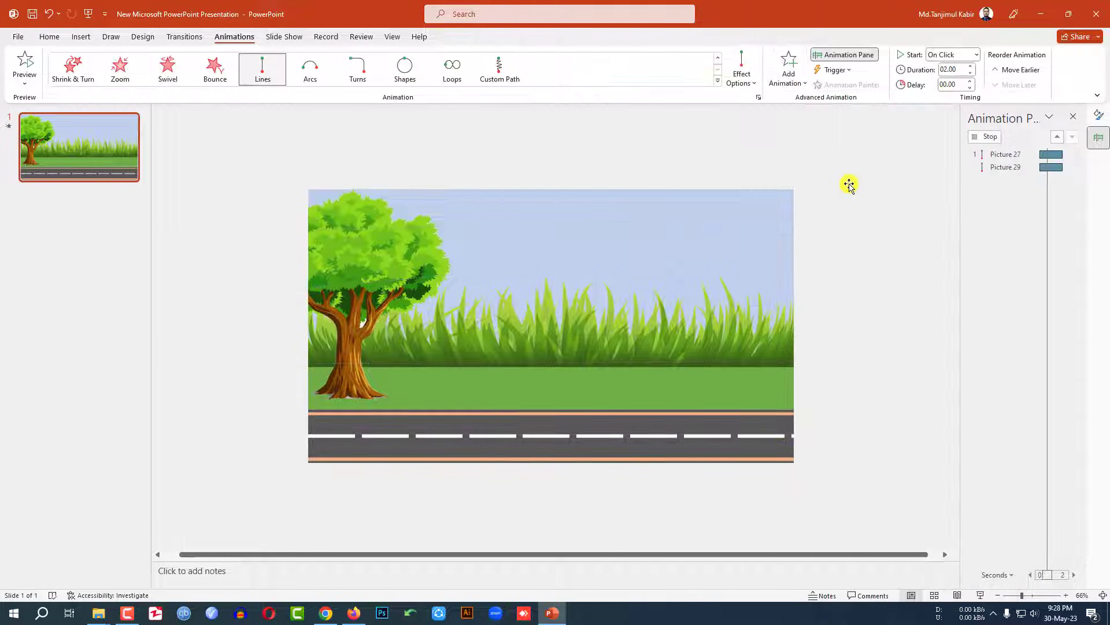
click(742, 69)
click(767, 151)
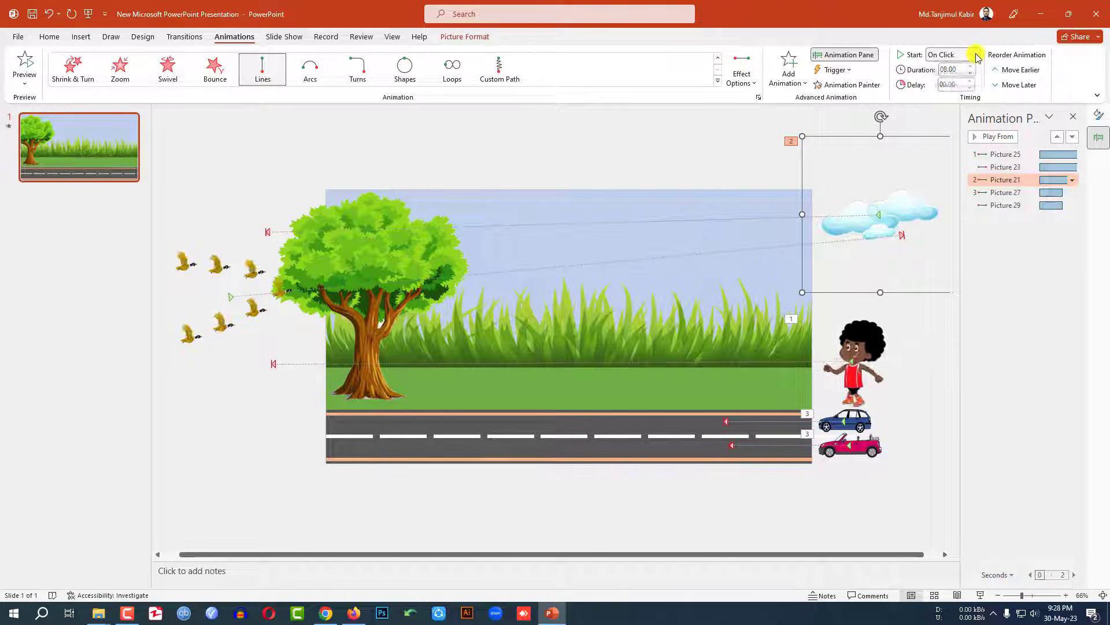
Step: Set the cloud and blue car animations to start With Previous
click(977, 55)
click(956, 83)
click(900, 416)
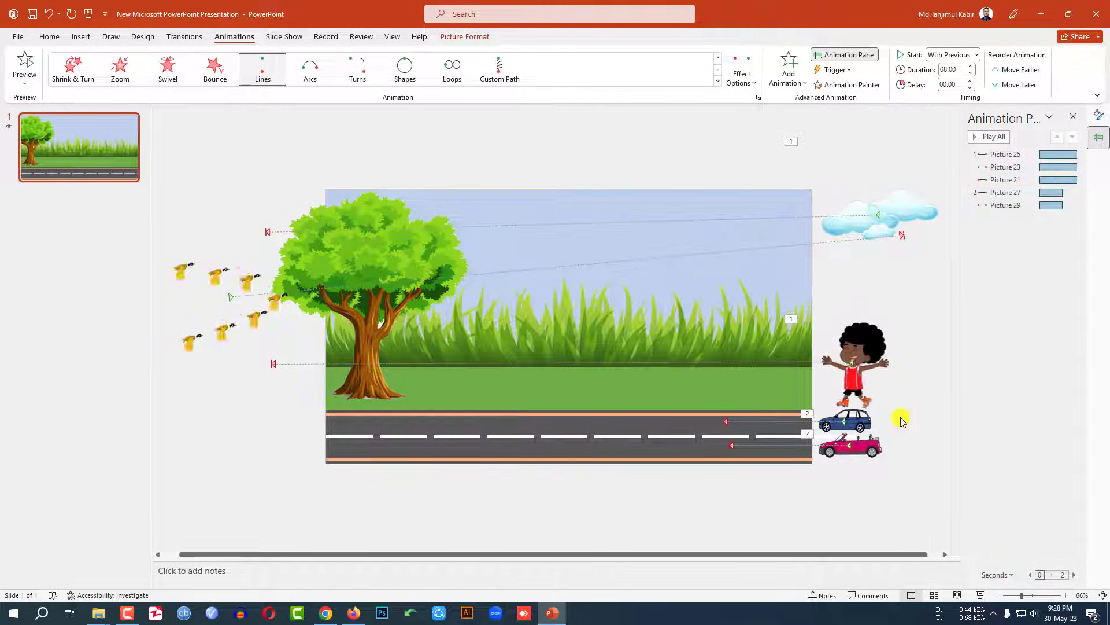
click(868, 417)
click(977, 55)
click(960, 82)
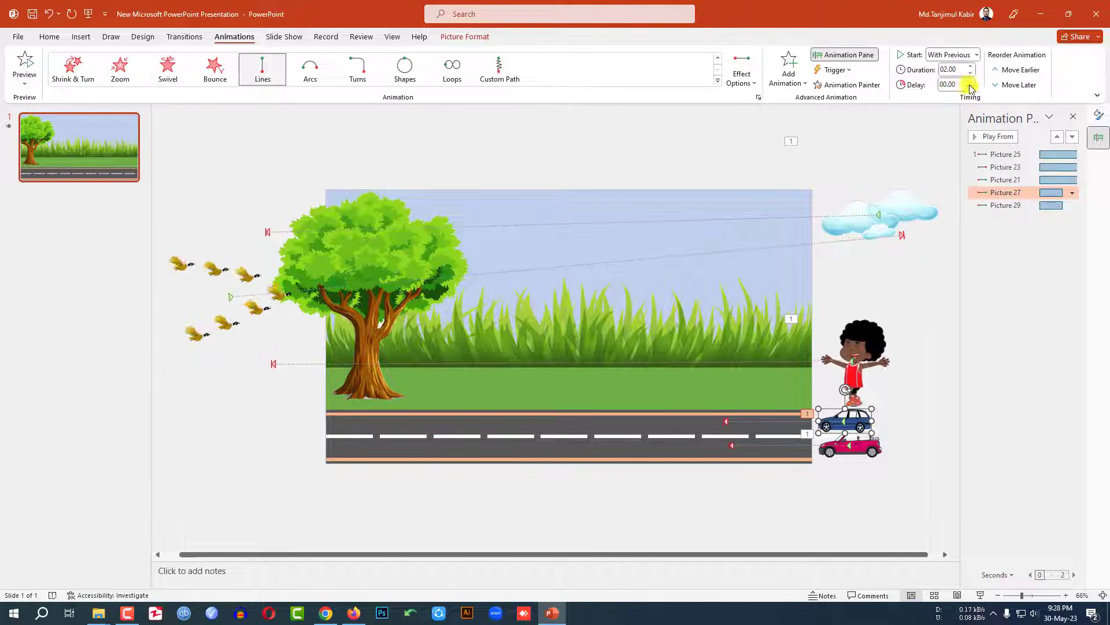
click(954, 70)
Step: Give the blue car a 5-second duration, 0 smooth start, and a path past the slide's left edge
text(5)
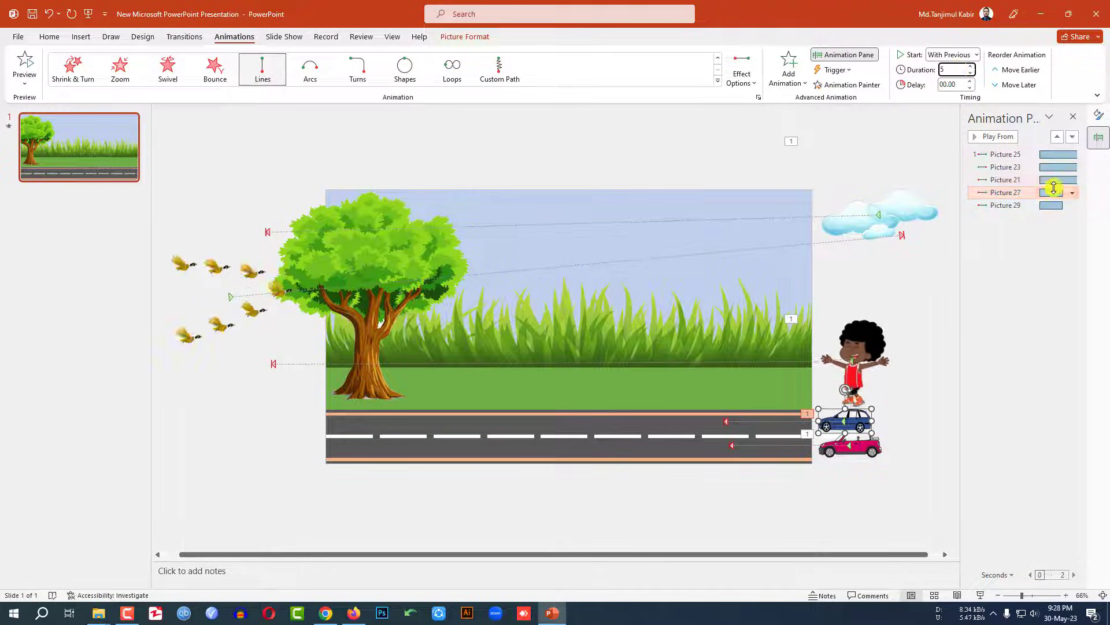
click(1073, 193)
click(1026, 243)
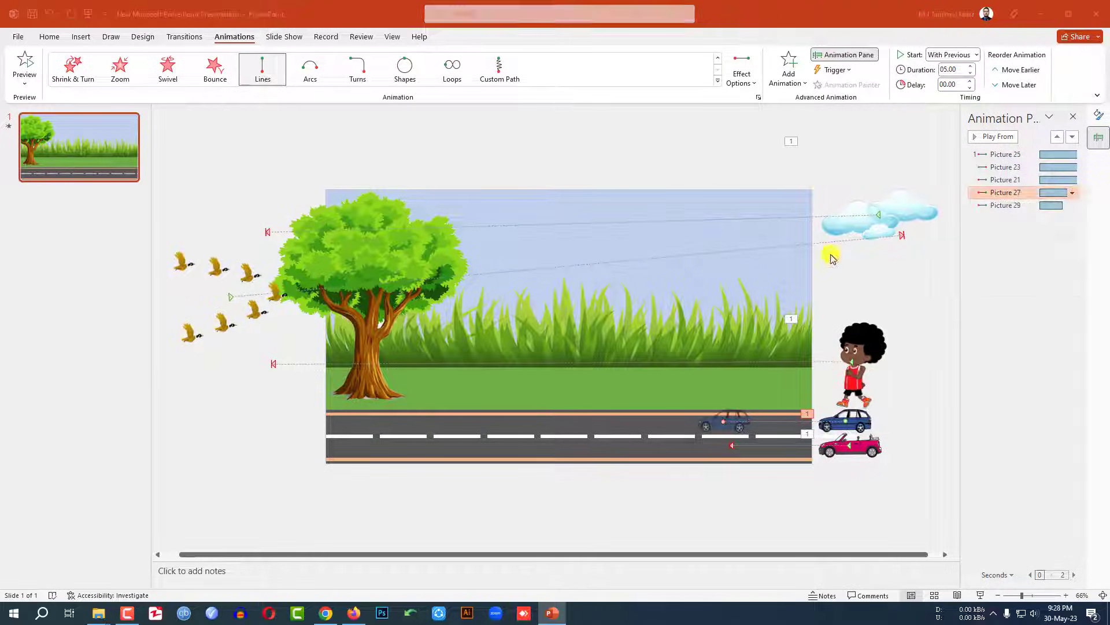
drag(543, 258, 524, 258)
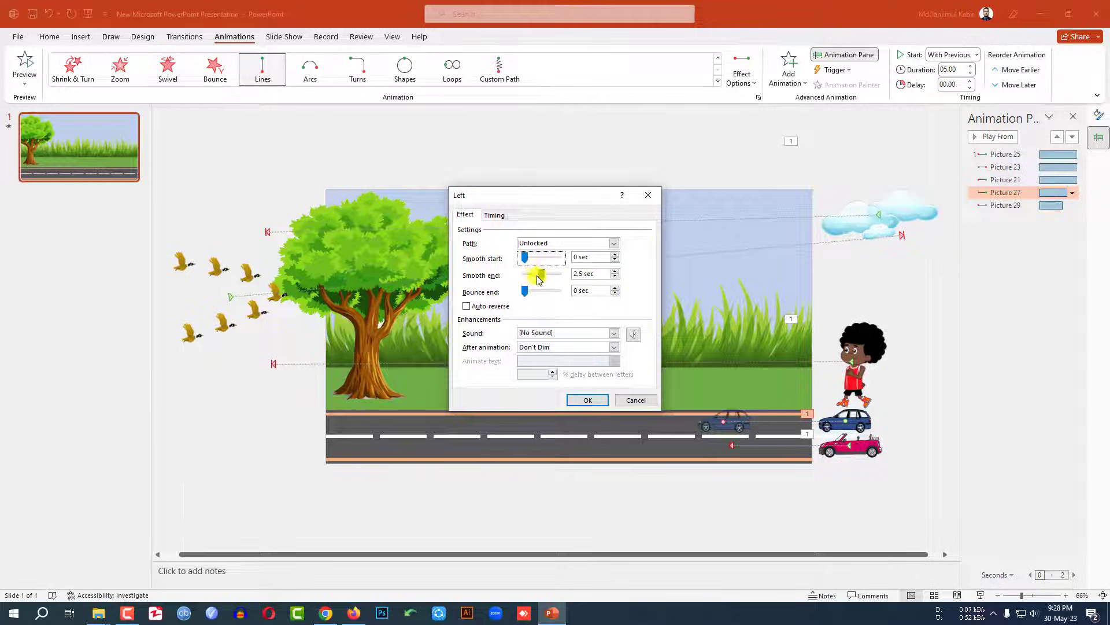
click(587, 399)
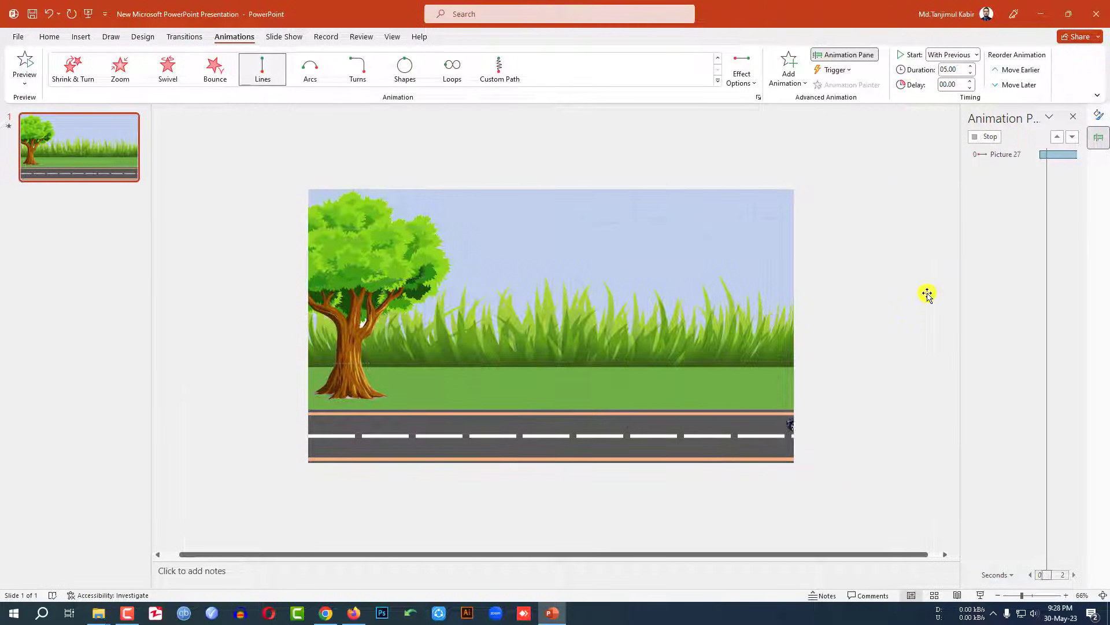
drag(724, 424, 270, 419)
Step: Set the pink car's smooth start and smooth end to 0 seconds
click(865, 450)
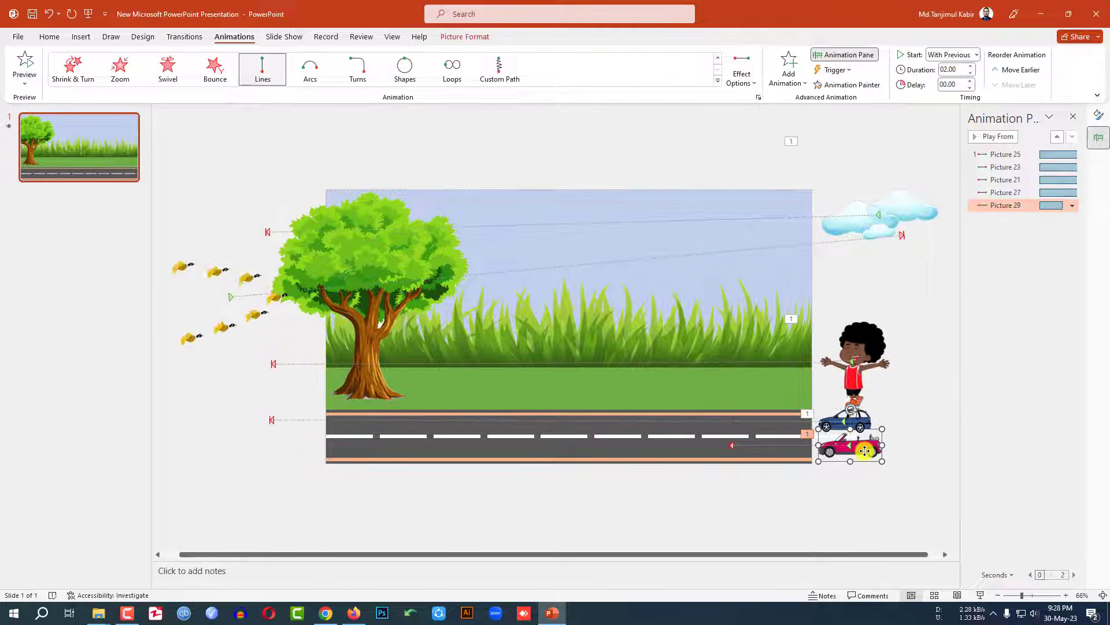
click(1074, 206)
click(1036, 257)
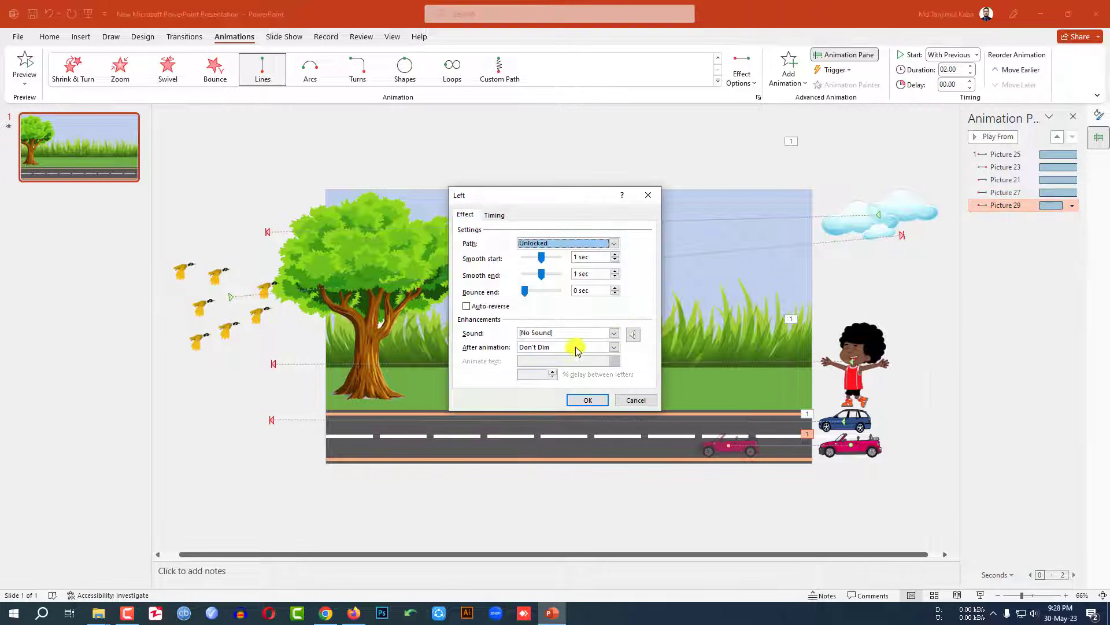
drag(542, 274, 514, 280)
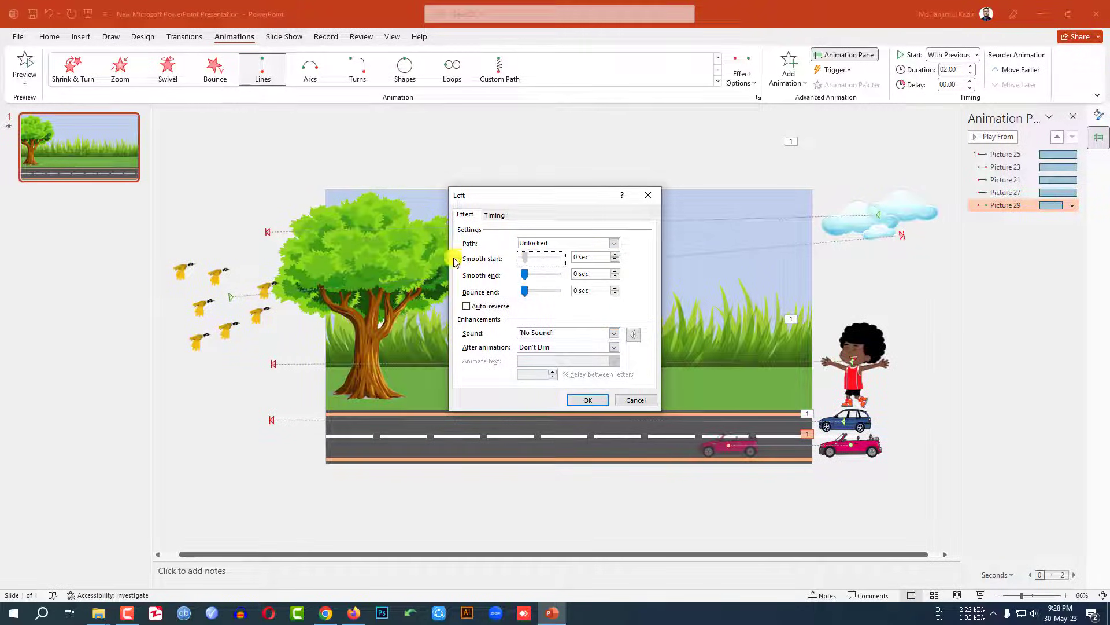
click(588, 400)
click(954, 70)
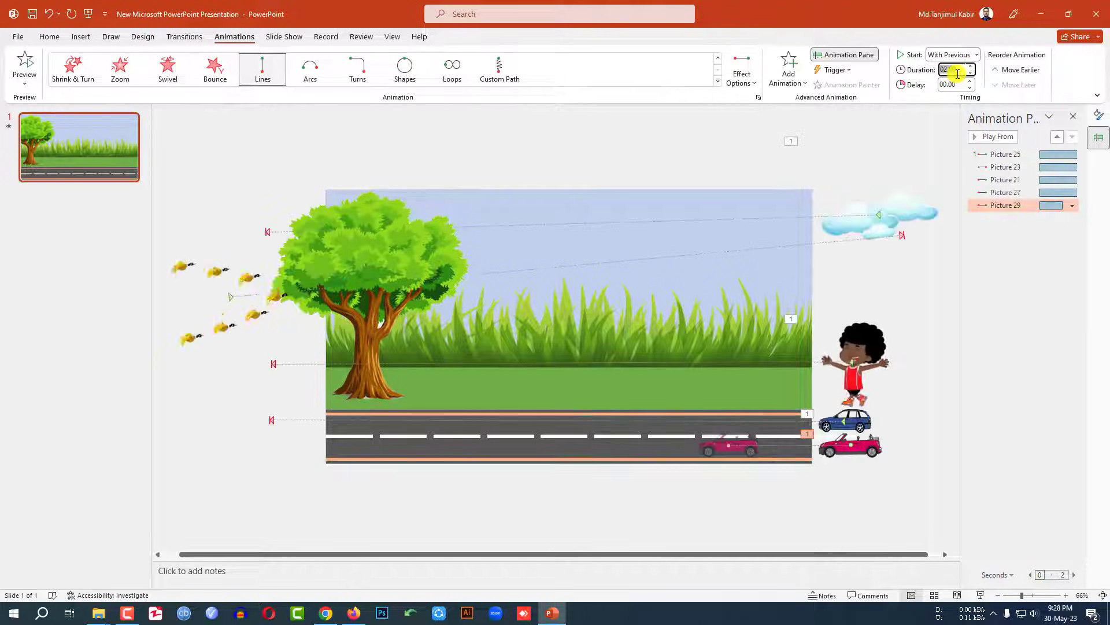
click(941, 283)
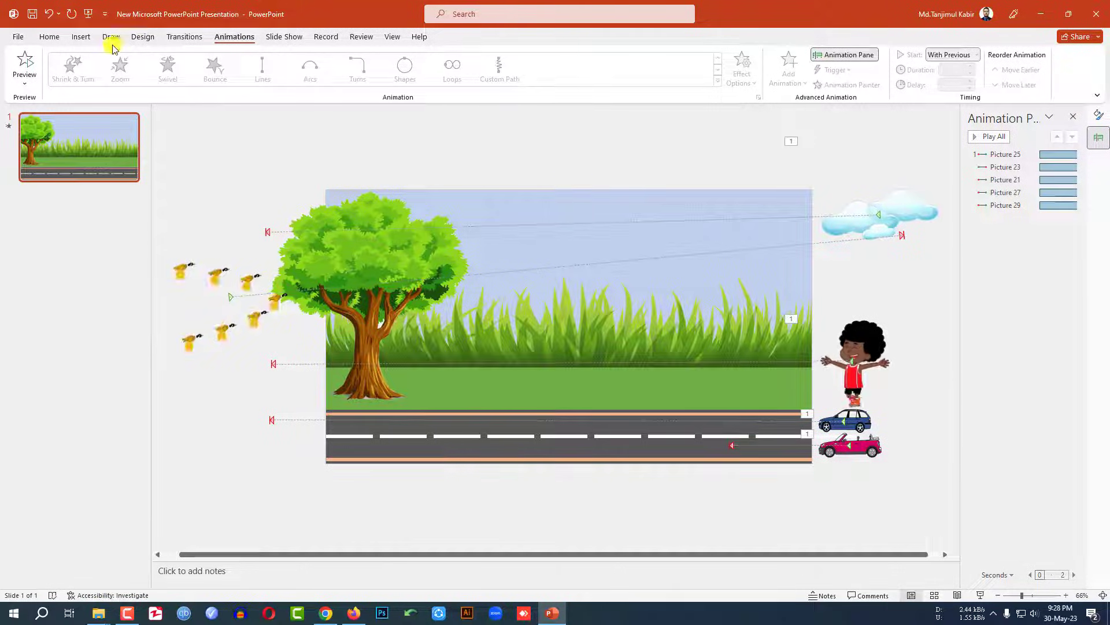
click(81, 36)
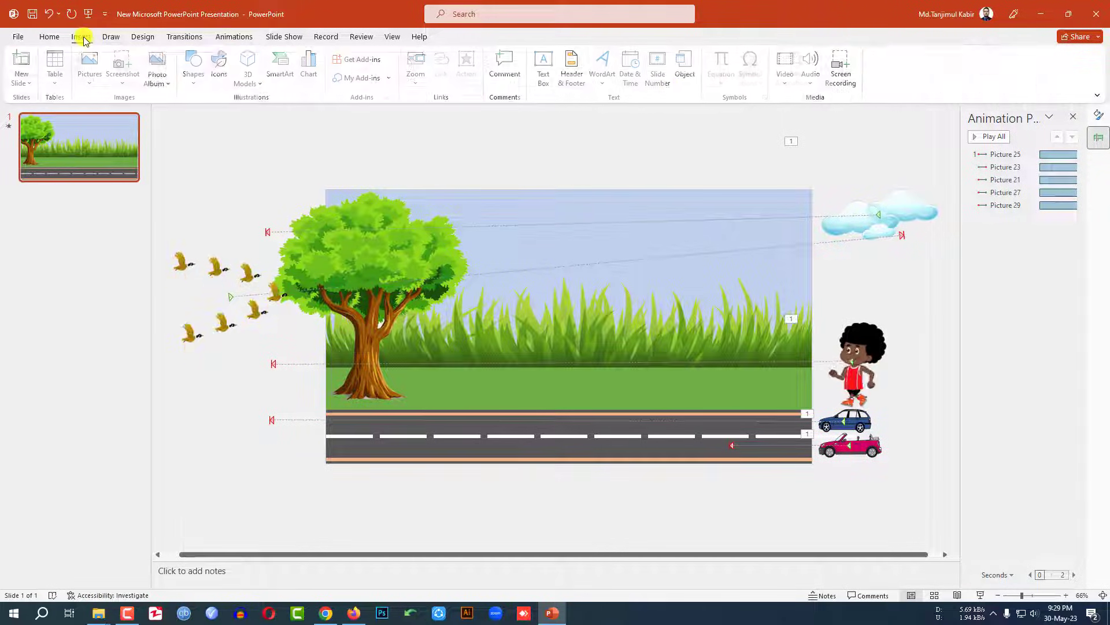
Step: Insert the Forest Lullabye audio file from the computer and move its icon onto the slide
click(813, 83)
click(839, 100)
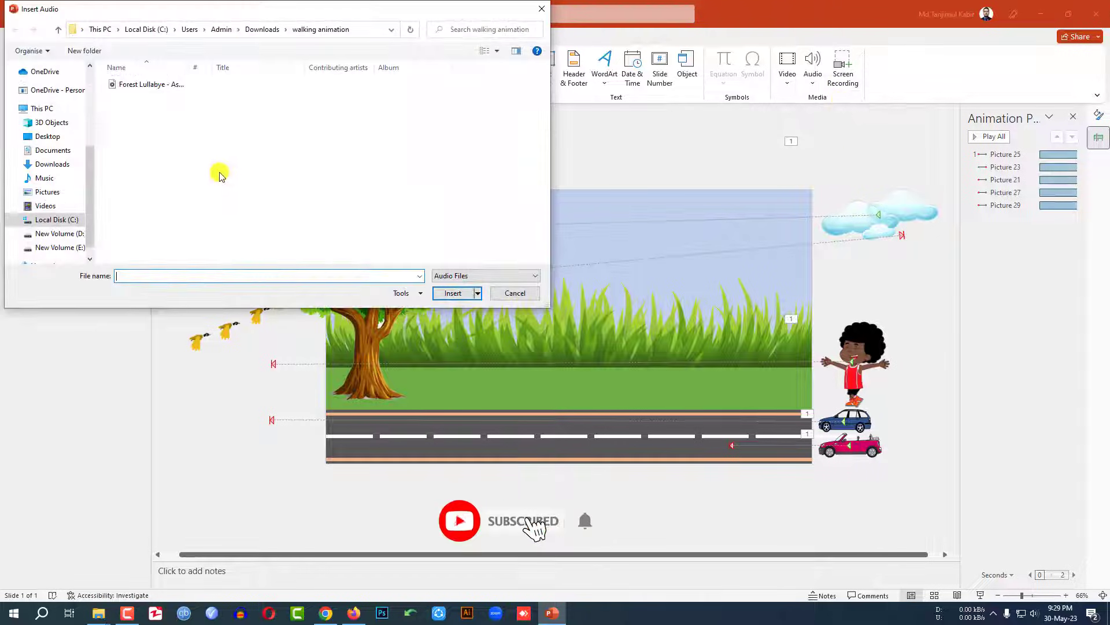
click(139, 88)
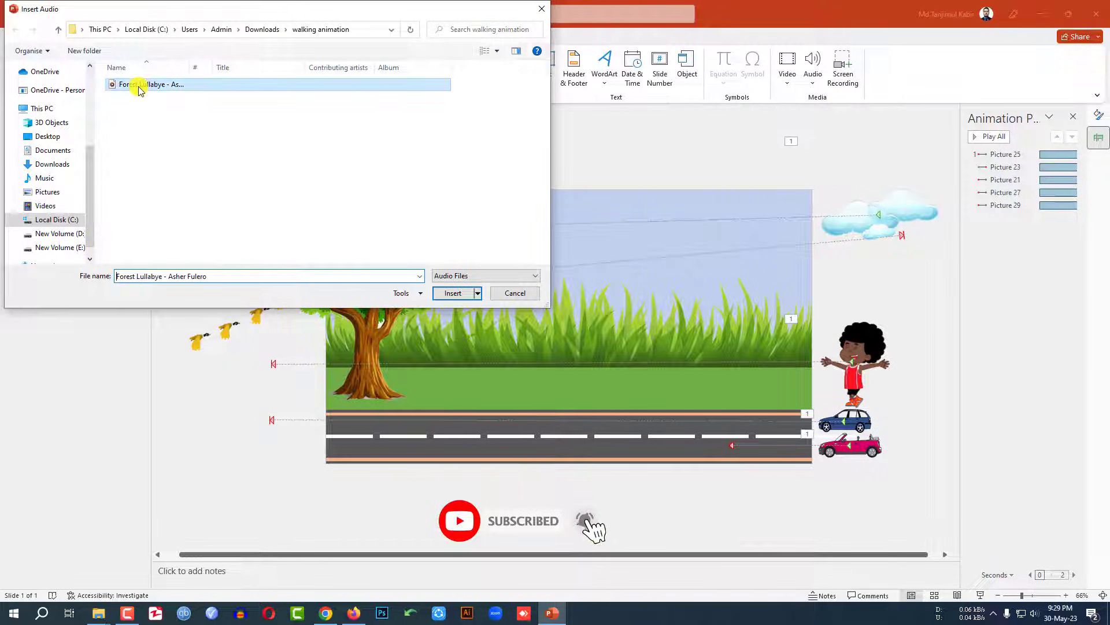
click(457, 292)
drag(567, 331, 568, 244)
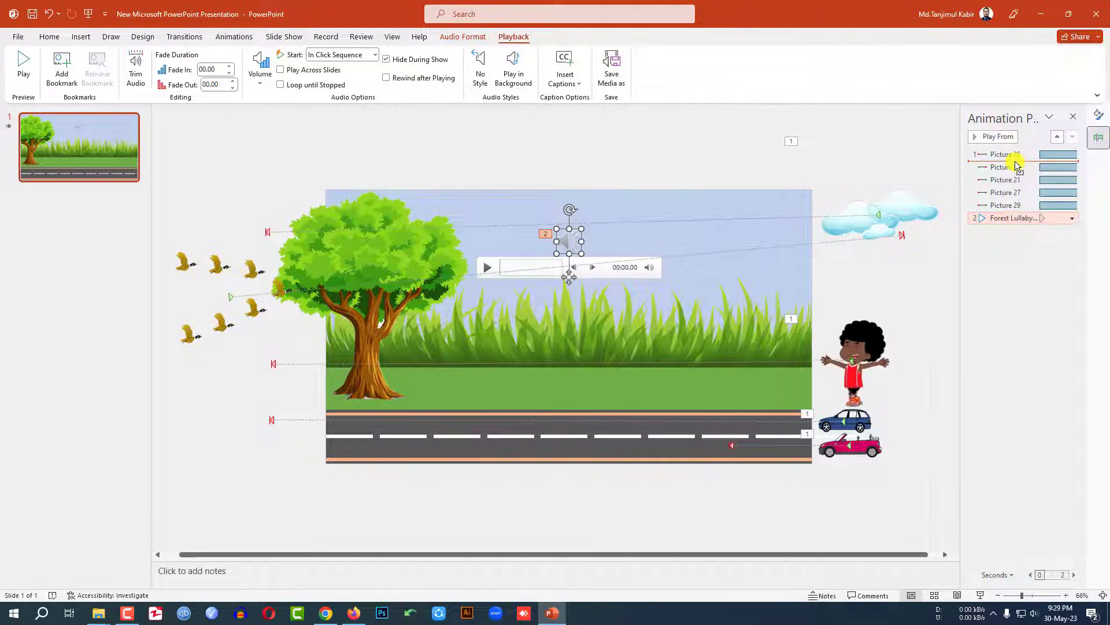
Step: Start the music With Previous and trim it to end at 00:07.968
key(Escape)
click(240, 38)
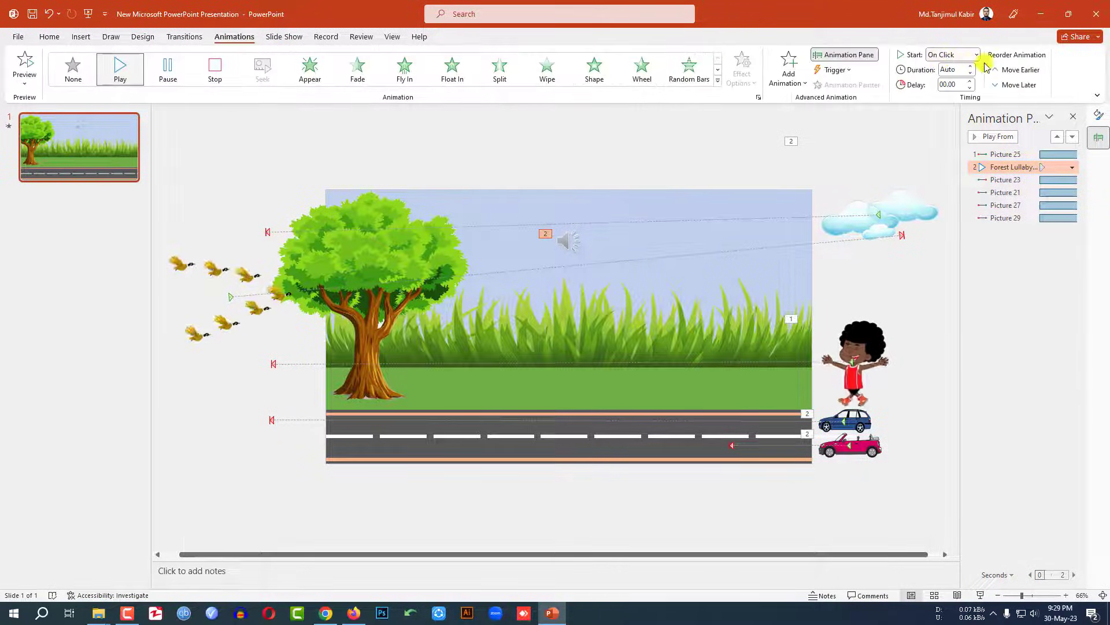
click(975, 55)
click(956, 83)
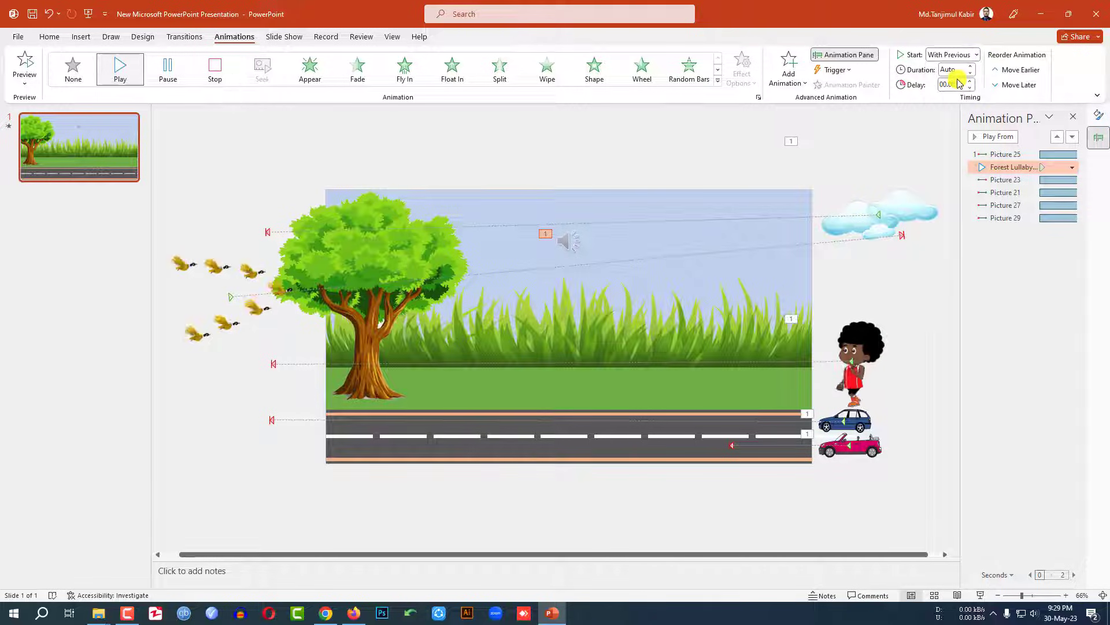
click(569, 241)
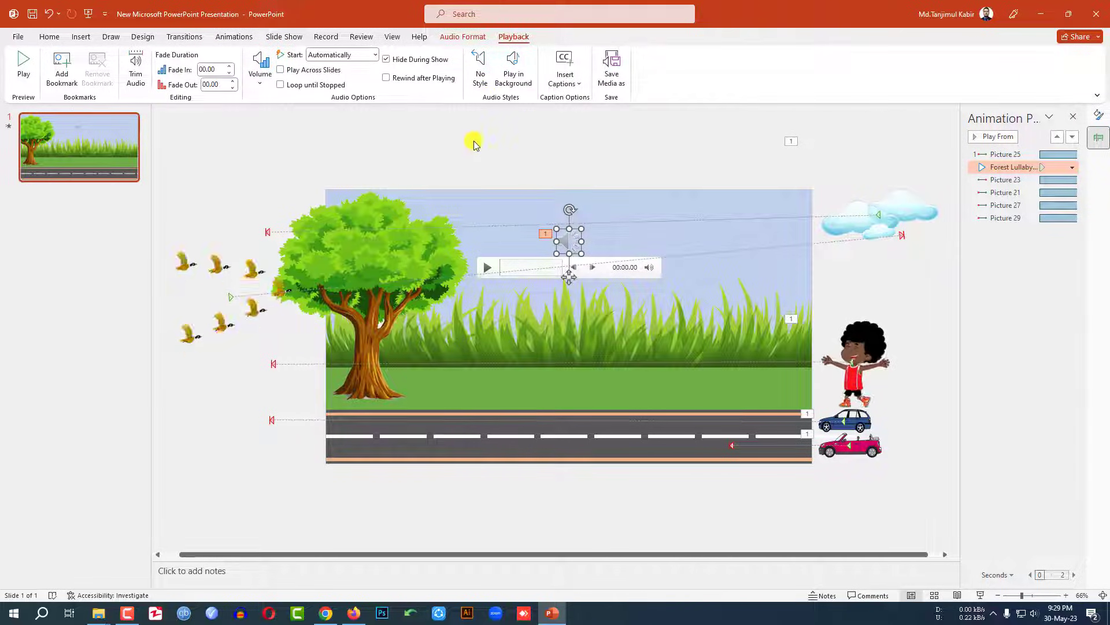
click(141, 78)
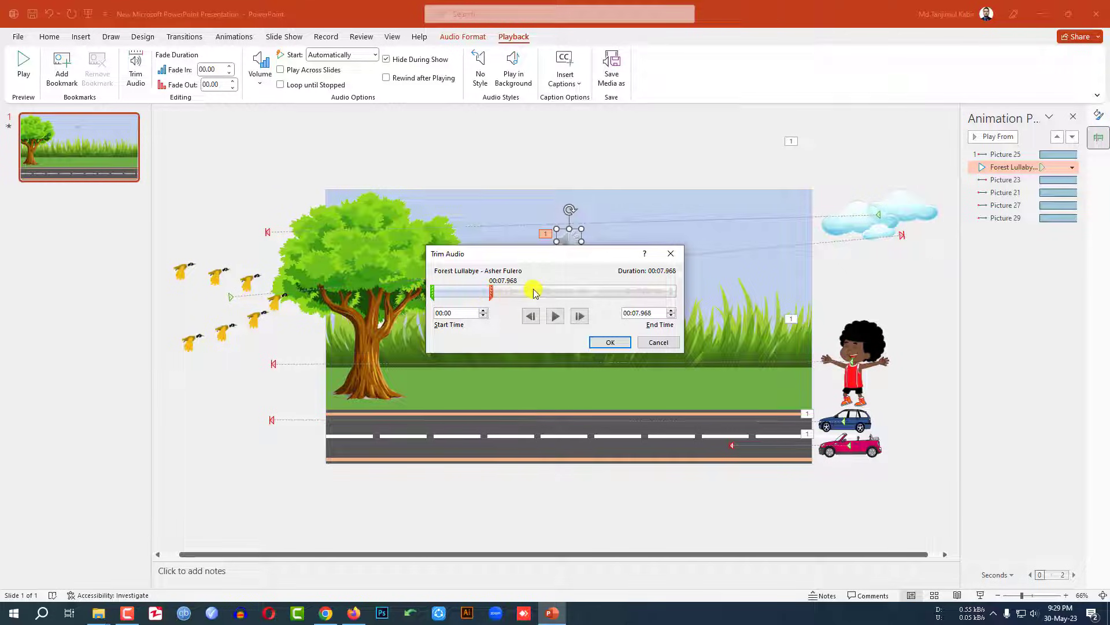
click(609, 343)
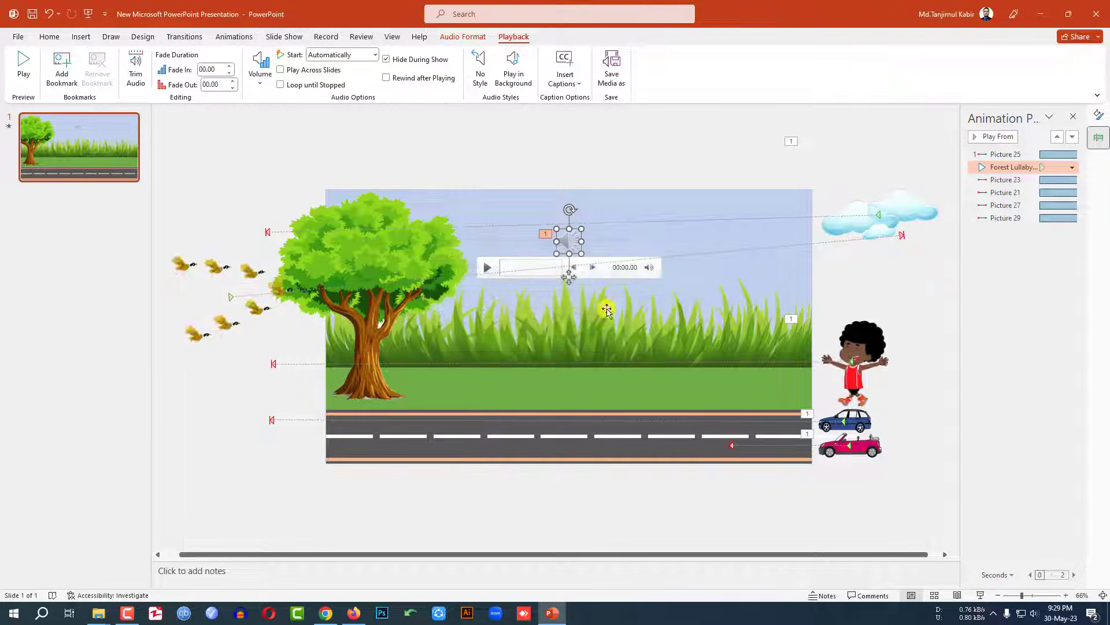
Step: Set the music's Fade Out duration to 7 seconds
double_click(209, 85)
text(01.)
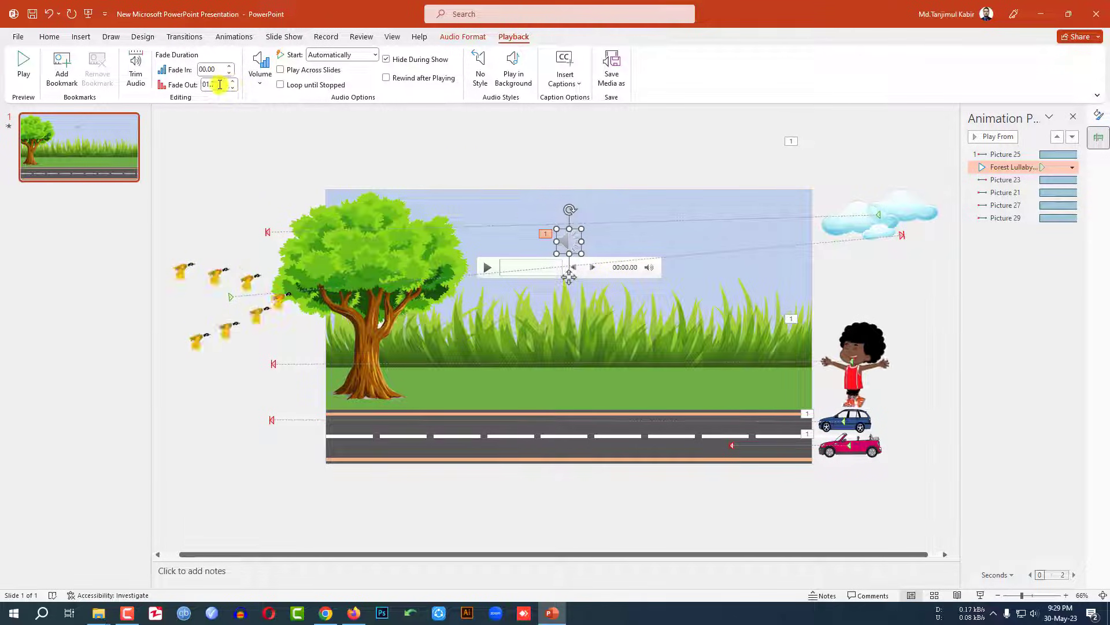
double_click(219, 84)
text(7)
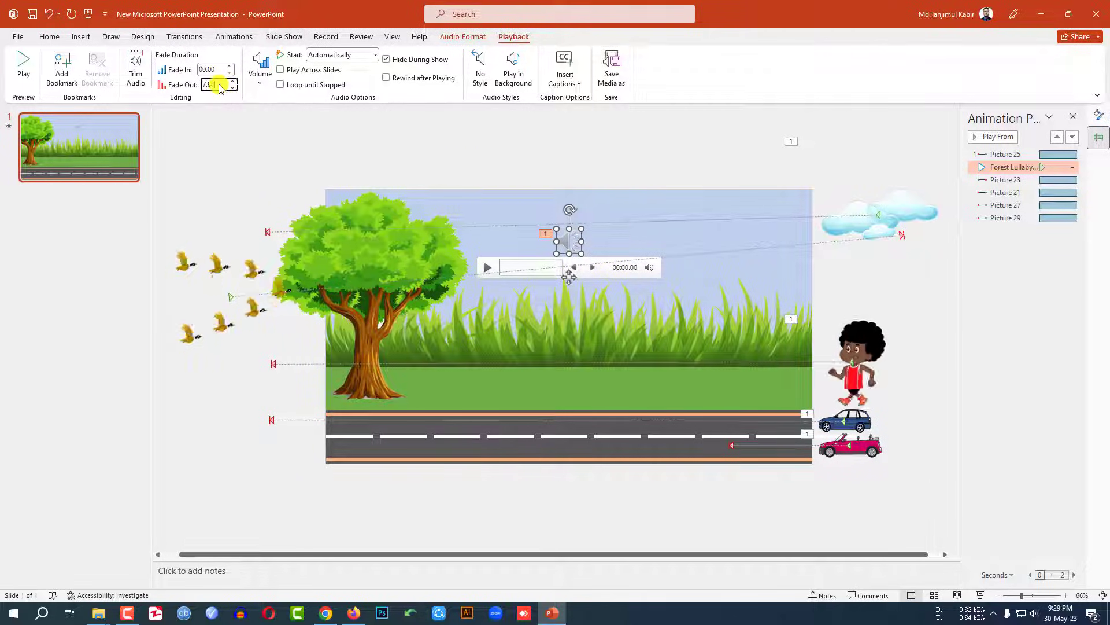
click(636, 123)
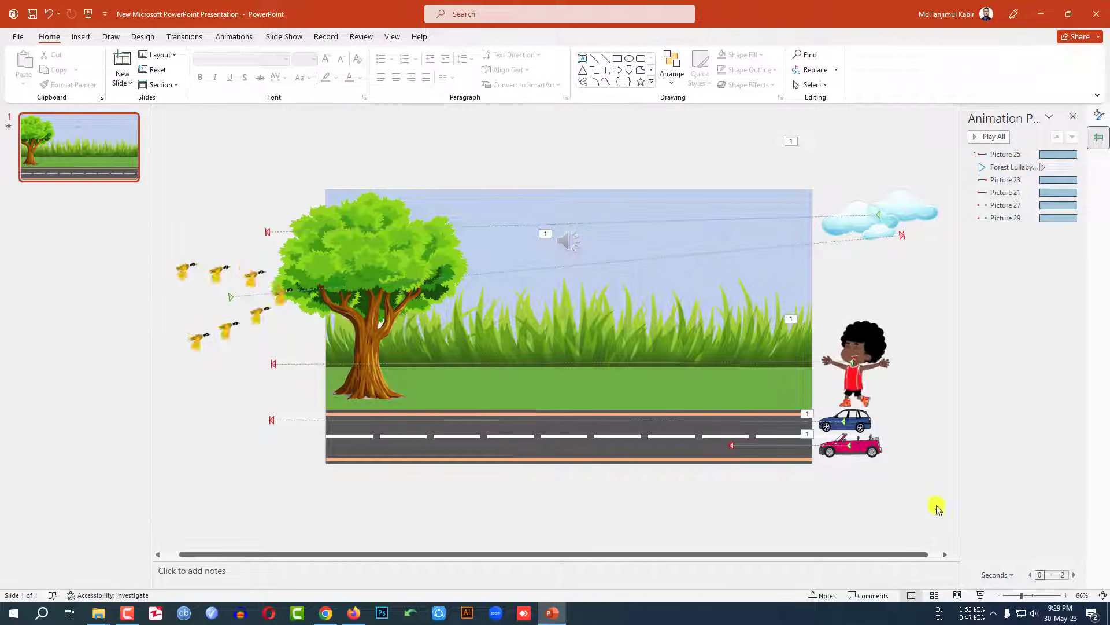
click(981, 595)
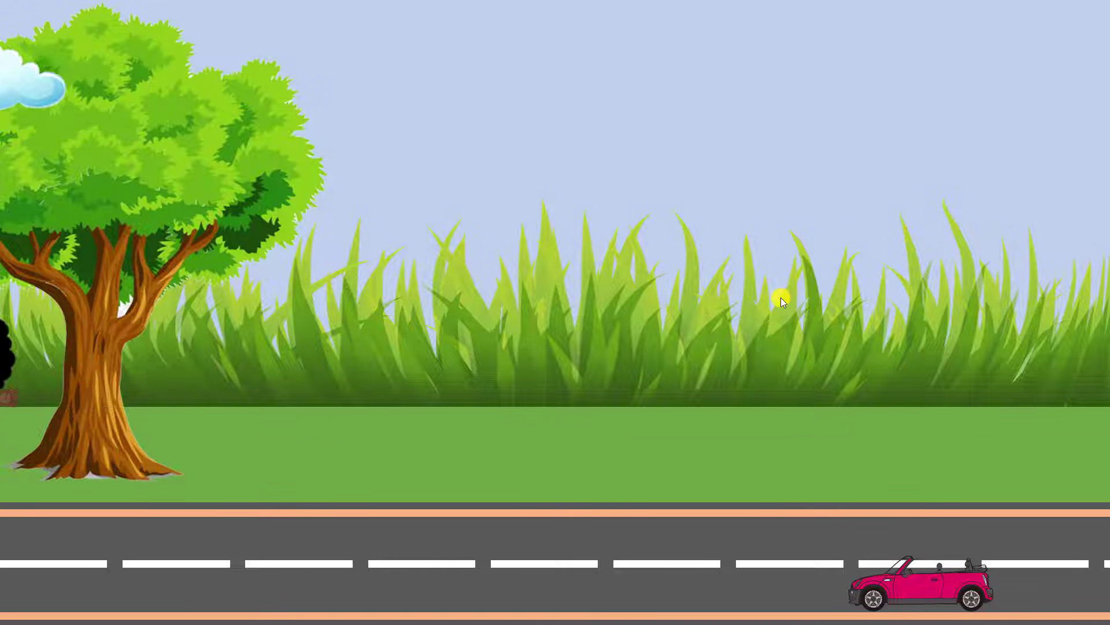
key(Escape)
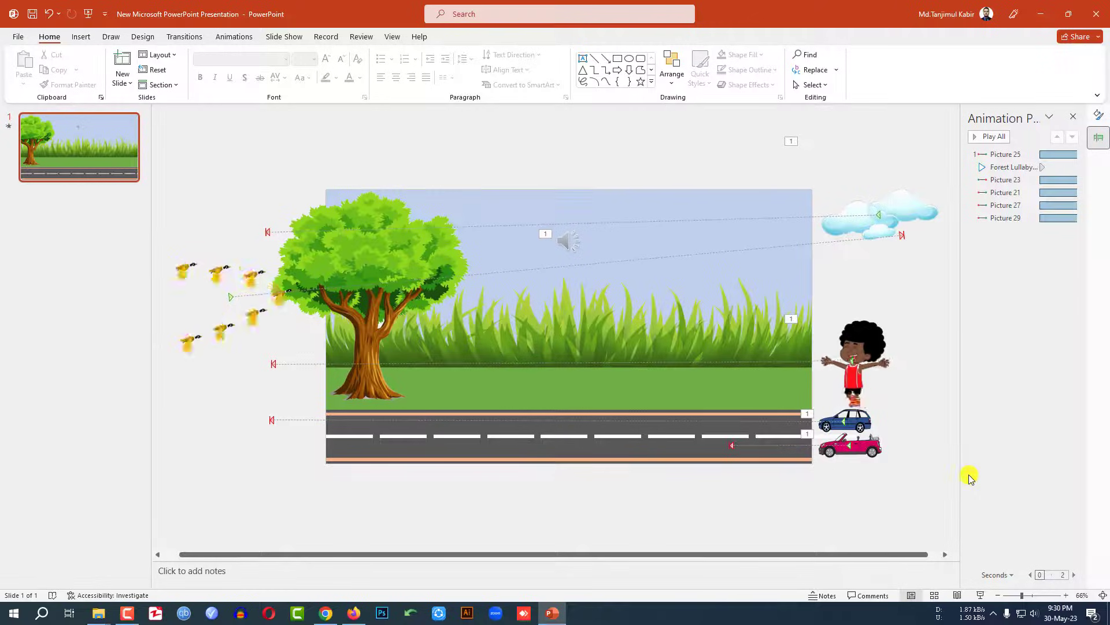
Step: Extend the pink car's motion path past the slide's left edge and nudge the birds up-left
click(871, 447)
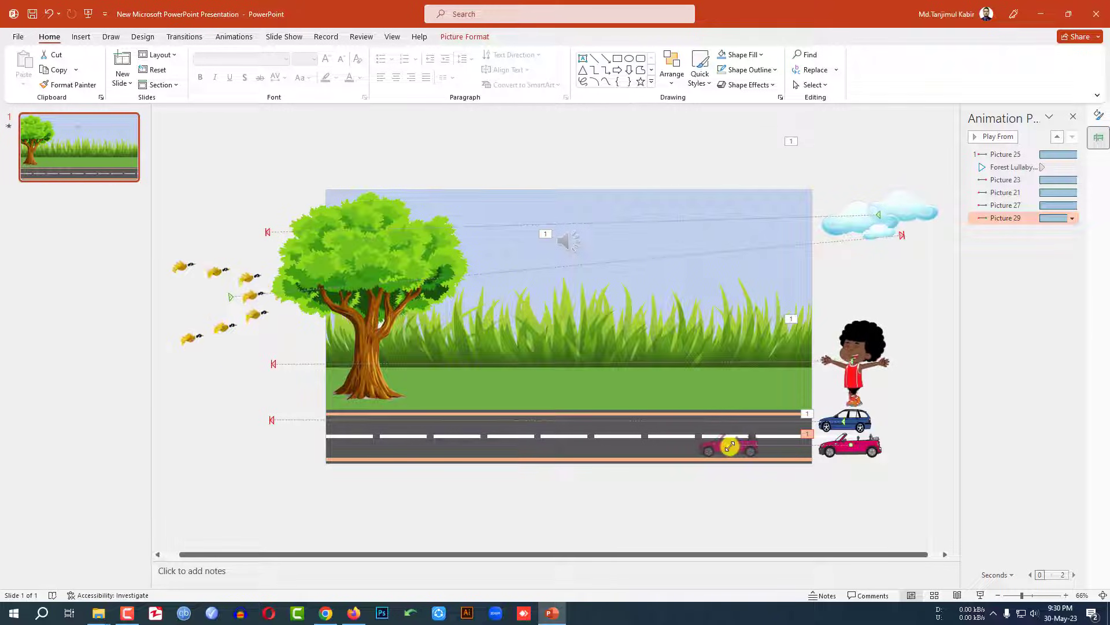
drag(730, 446, 272, 444)
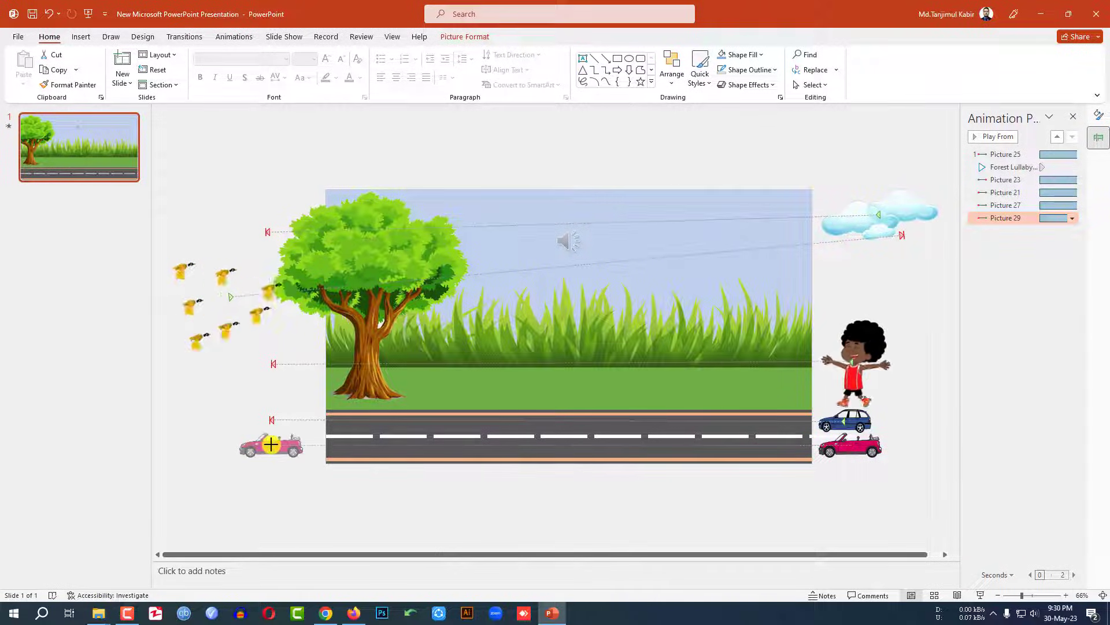
click(223, 318)
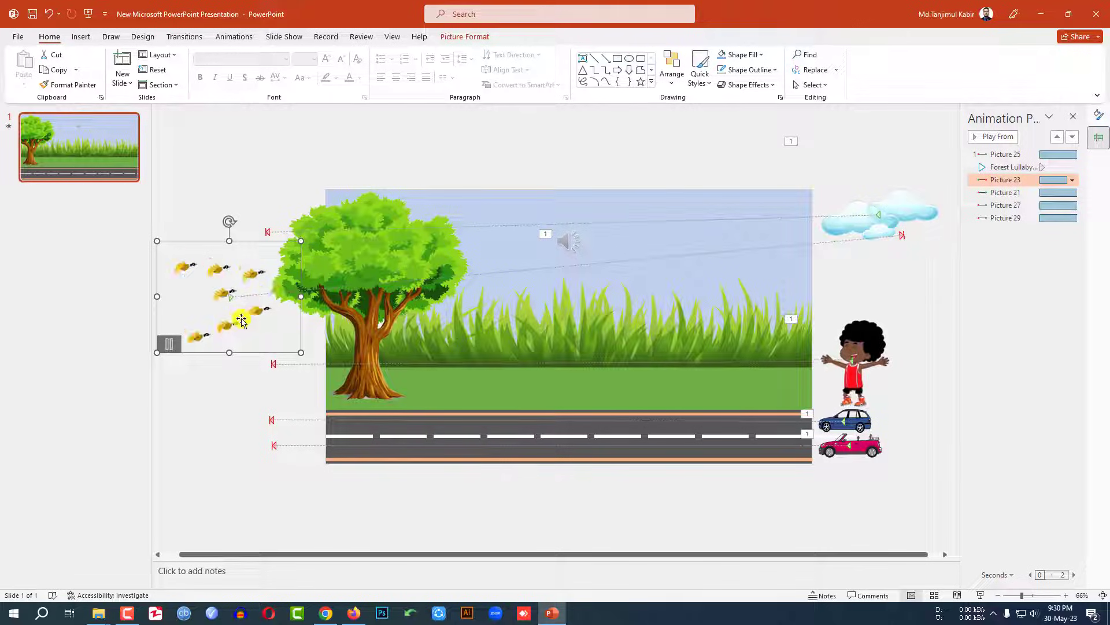
drag(241, 320, 236, 308)
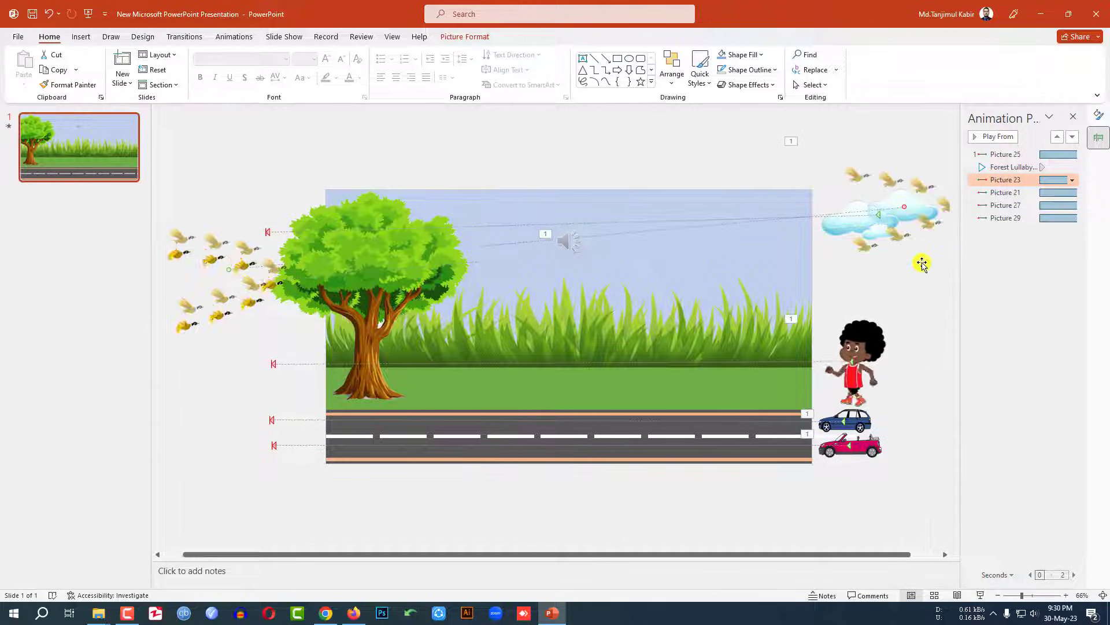
Step: Send the cloud picture to the back and preview the slide show
click(904, 275)
click(980, 596)
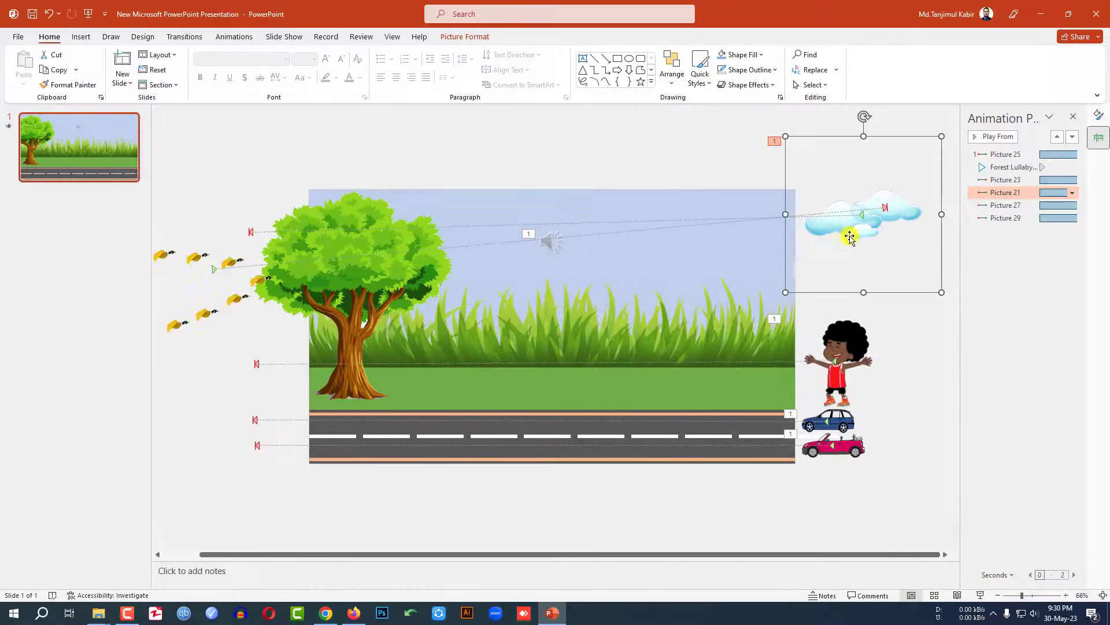
right_click(848, 228)
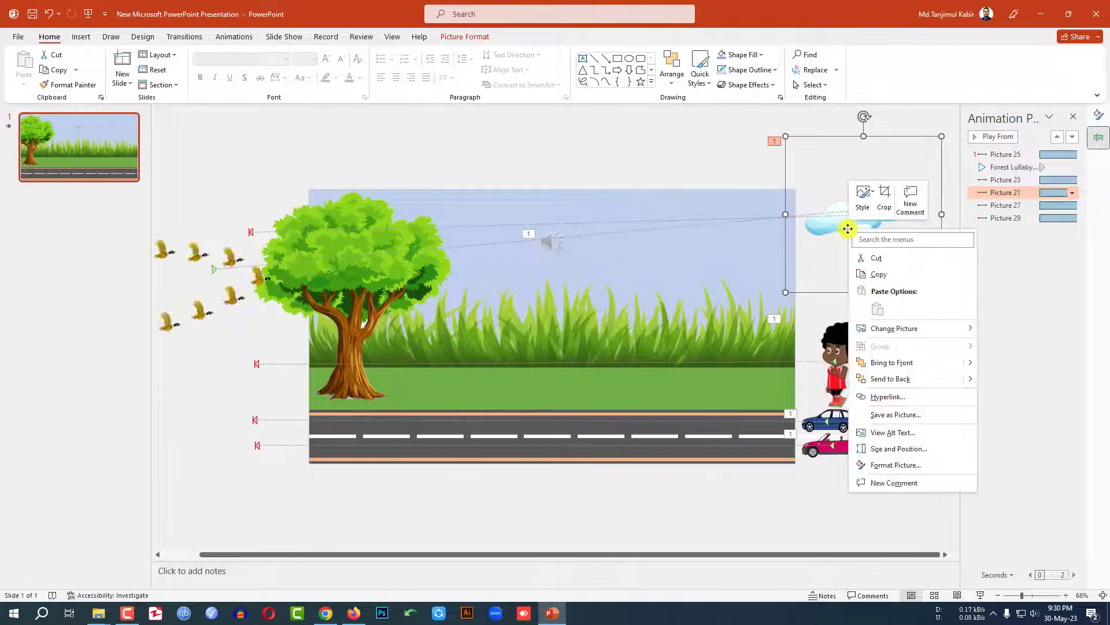
click(894, 379)
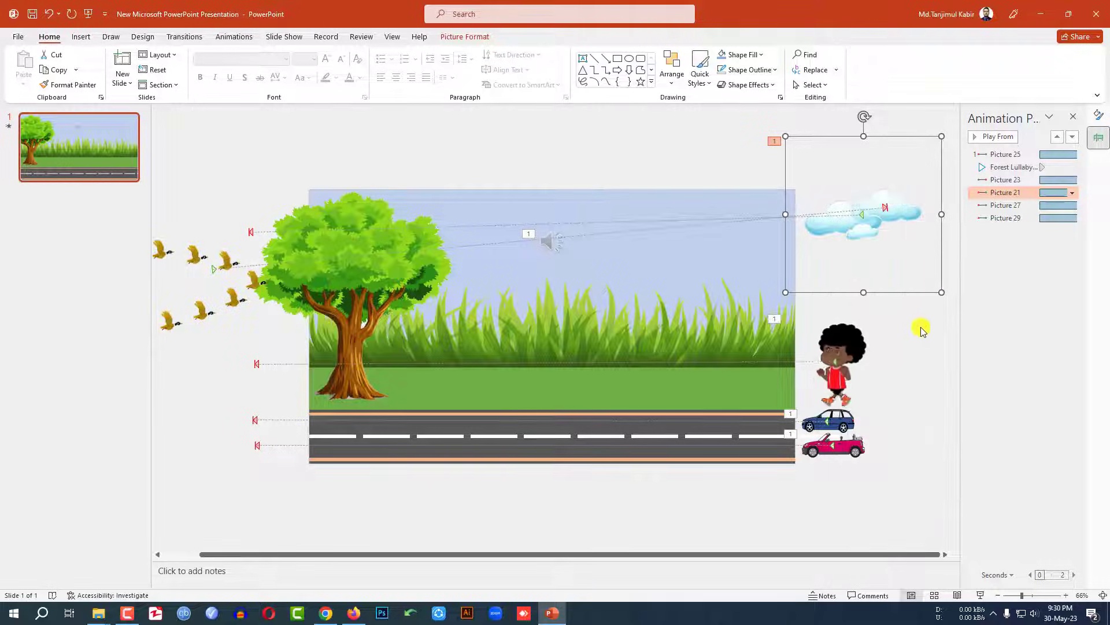
click(981, 595)
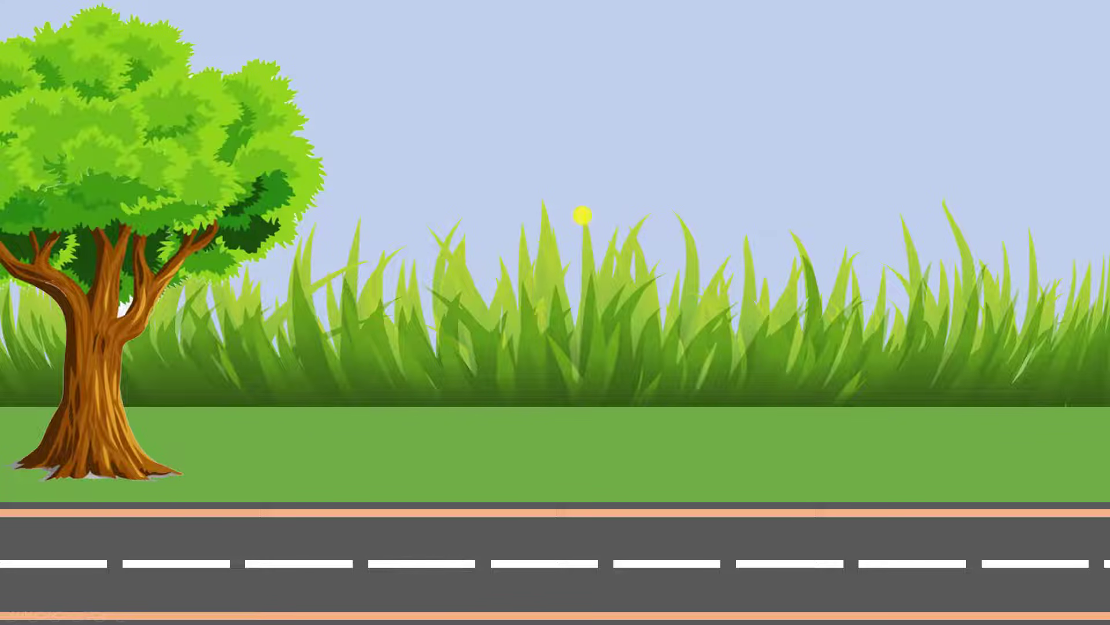
key(Escape)
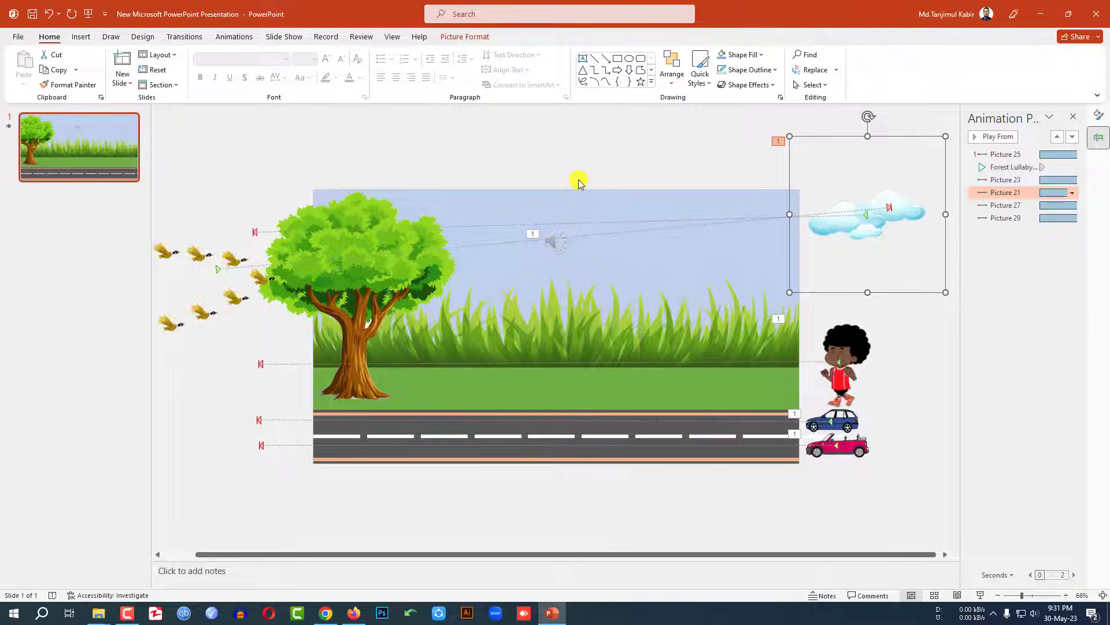
Step: Create a Full HD MP4 video named 'new animation' and save it to the Desktop
click(18, 37)
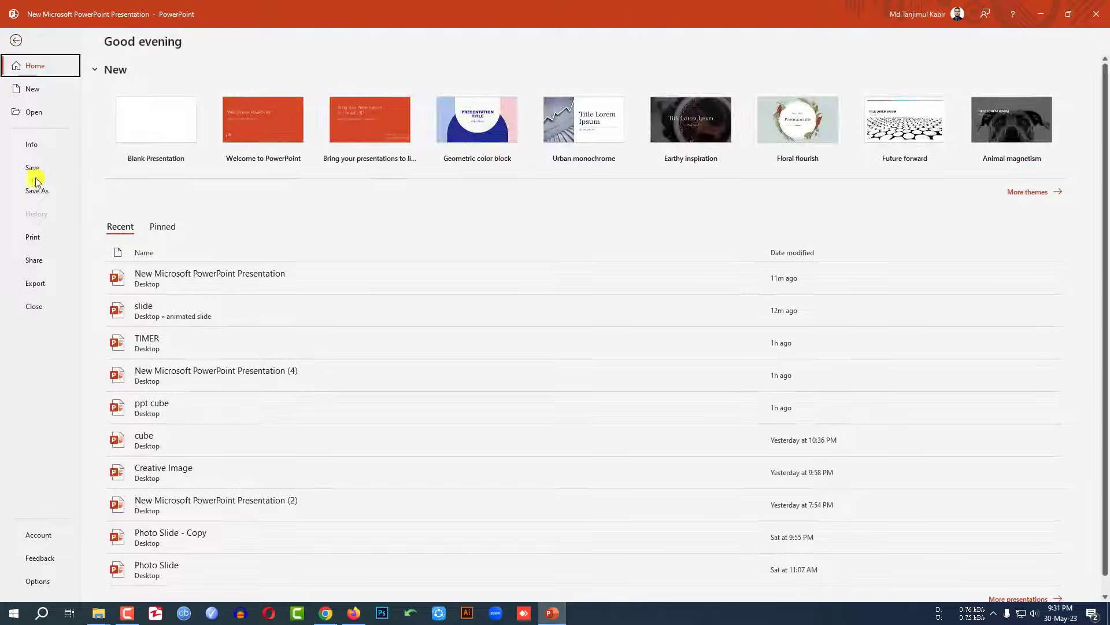
click(39, 284)
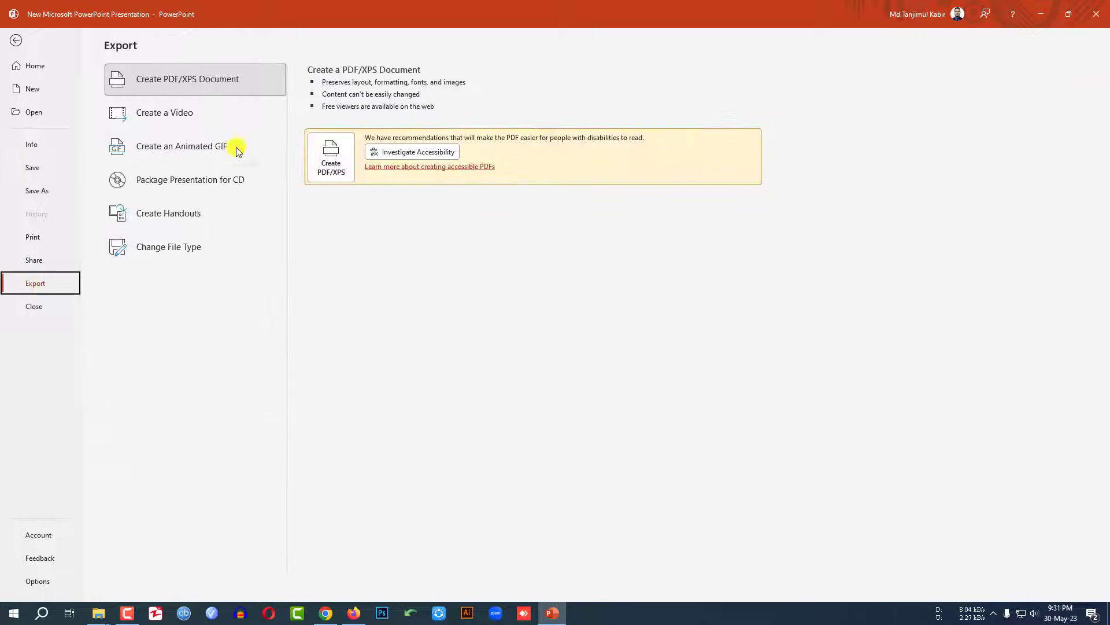
click(168, 118)
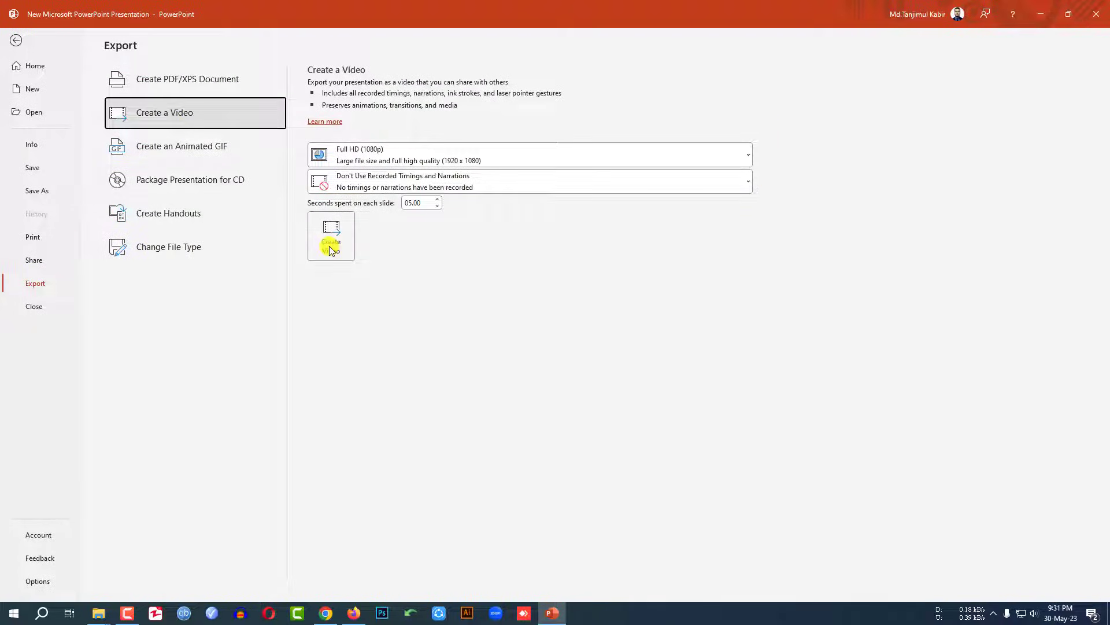
click(331, 250)
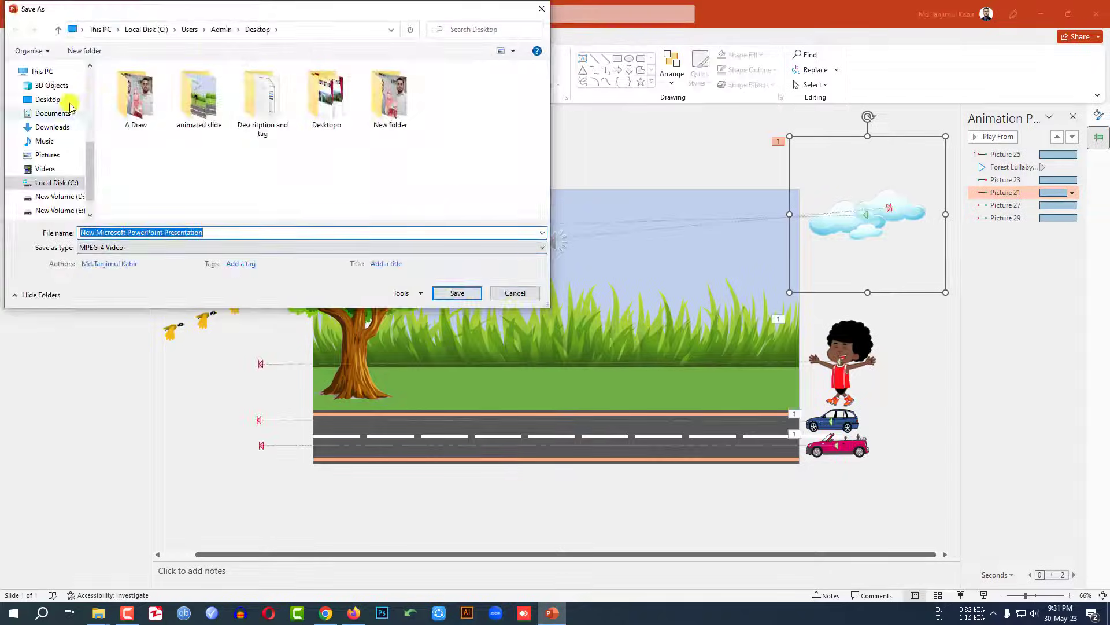
click(48, 100)
click(209, 233)
text(new animation)
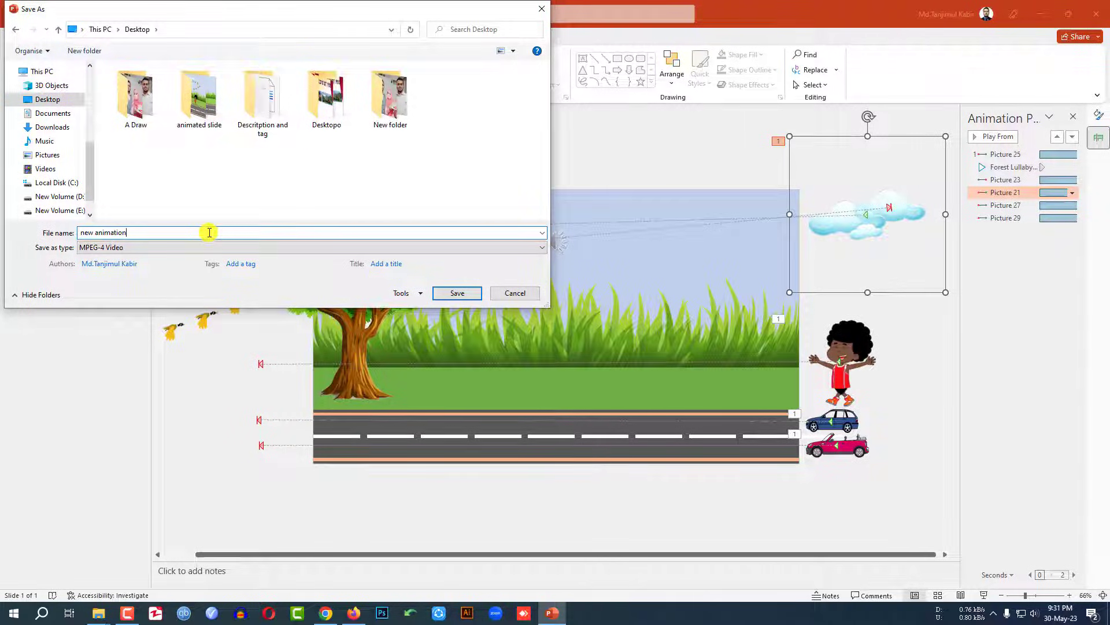
click(457, 293)
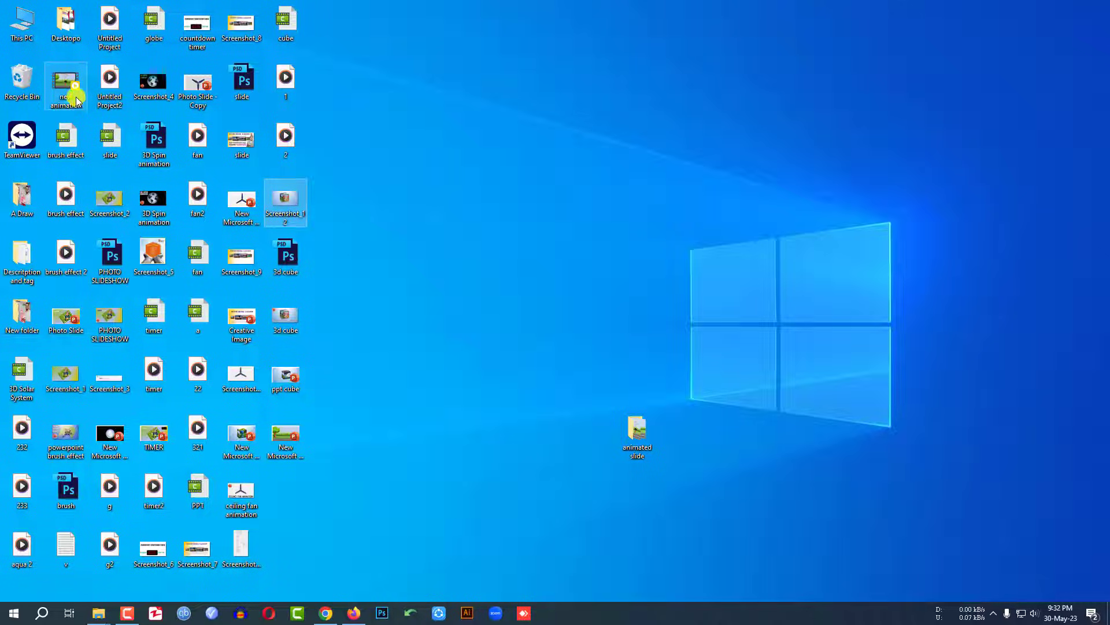
Step: Open 'new animation.mp4' from the desktop to play it in PotPlayer
click(76, 100)
key(Return)
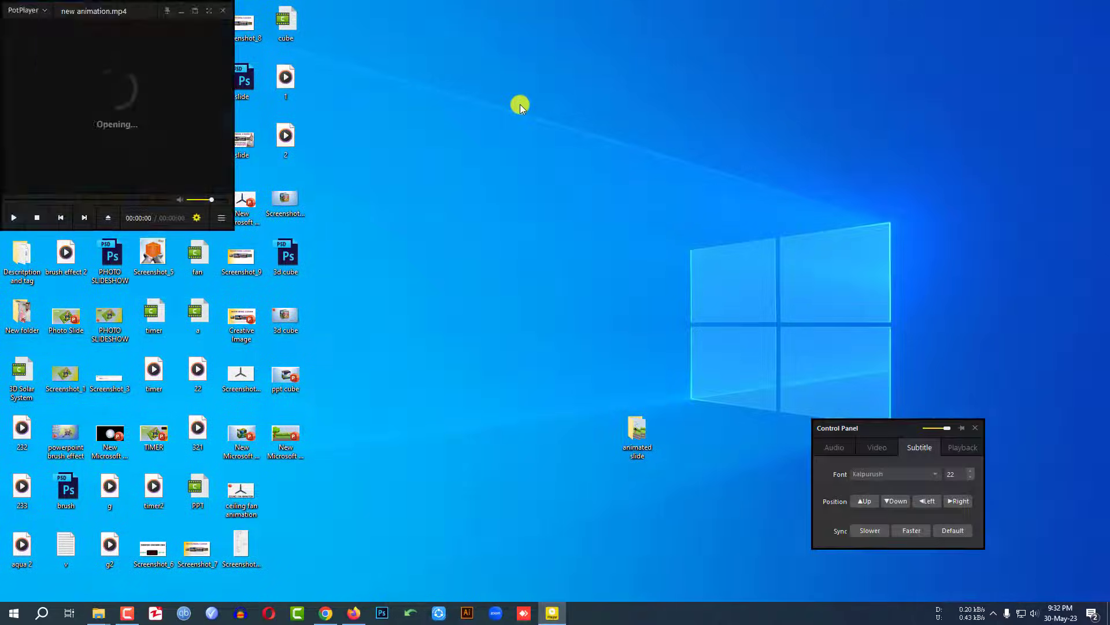